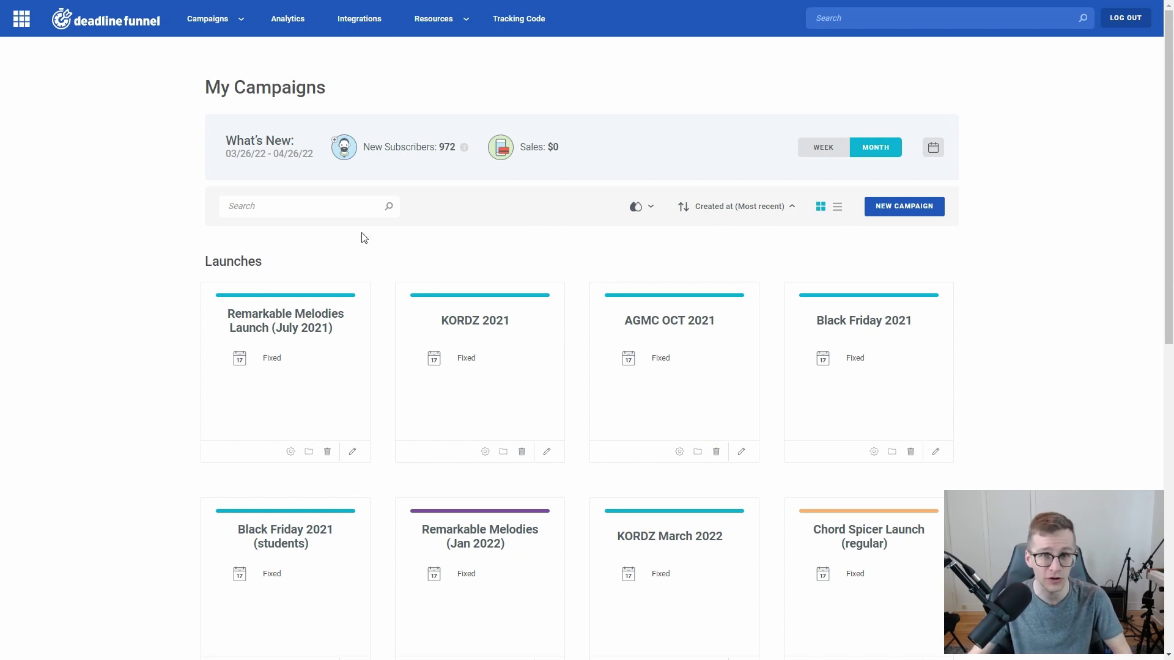
Step: Open the account's tracking code and copy the main Deadline Funnel tracking script
{"action": "left_click", "coordinate": [514, 21]}
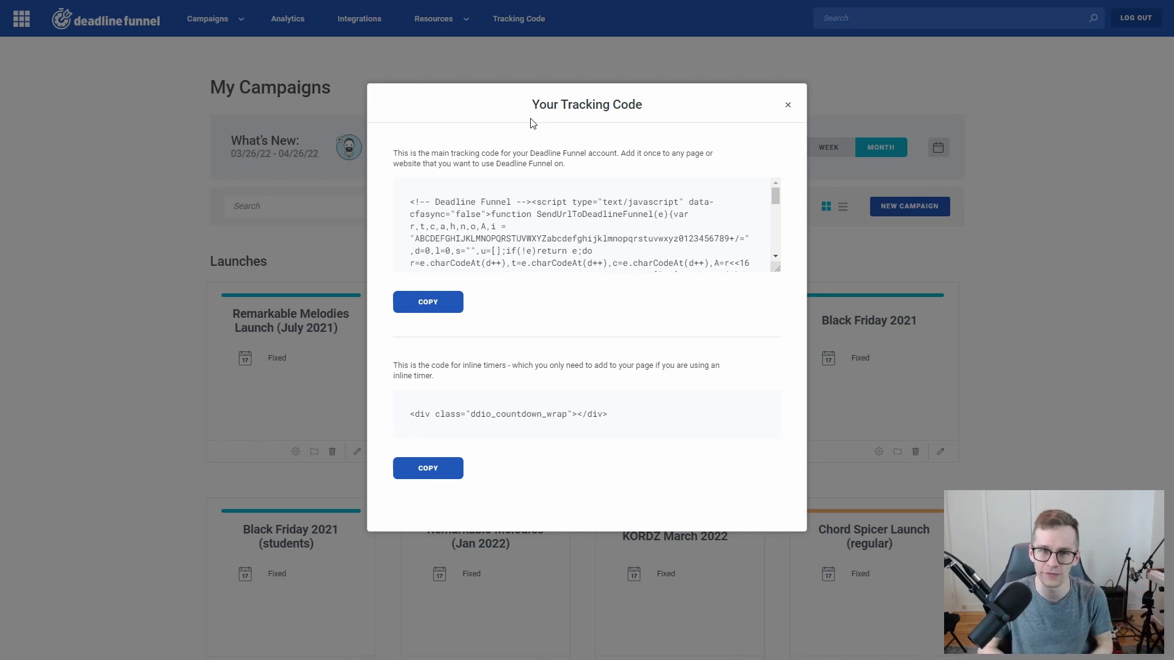
{"action": "scroll", "coordinate": [427, 208], "scroll_direction": "down", "scroll_amount": 10}
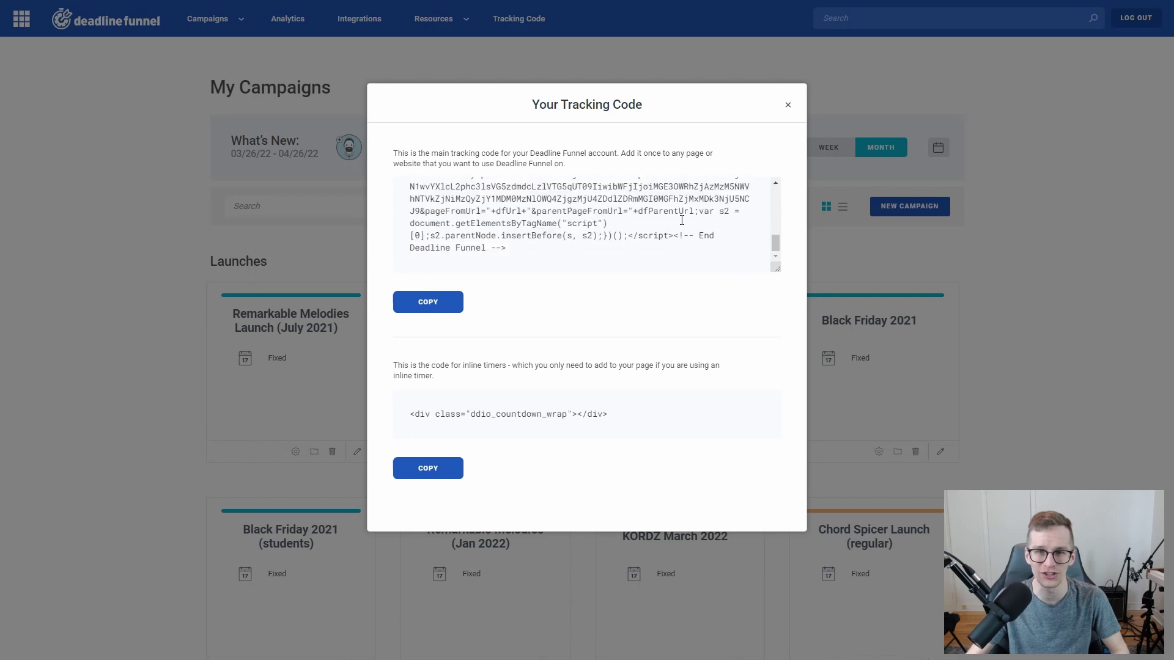
{"action": "scroll", "coordinate": [619, 218], "scroll_direction": "up", "scroll_amount": 10}
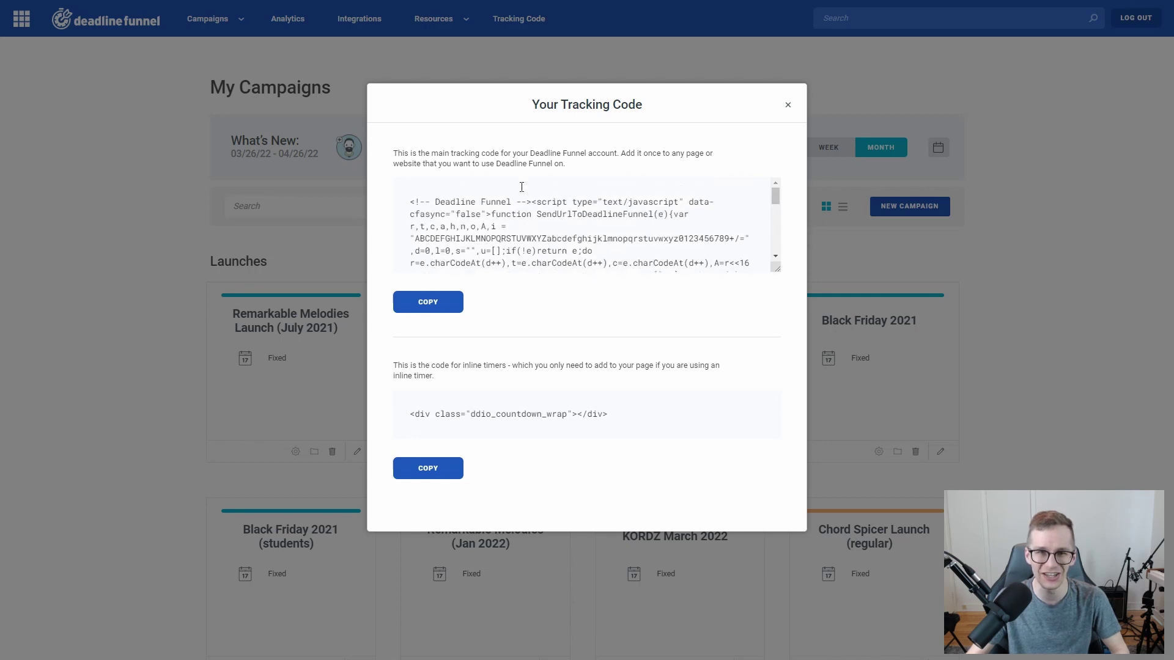
{"action": "left_click", "coordinate": [428, 303]}
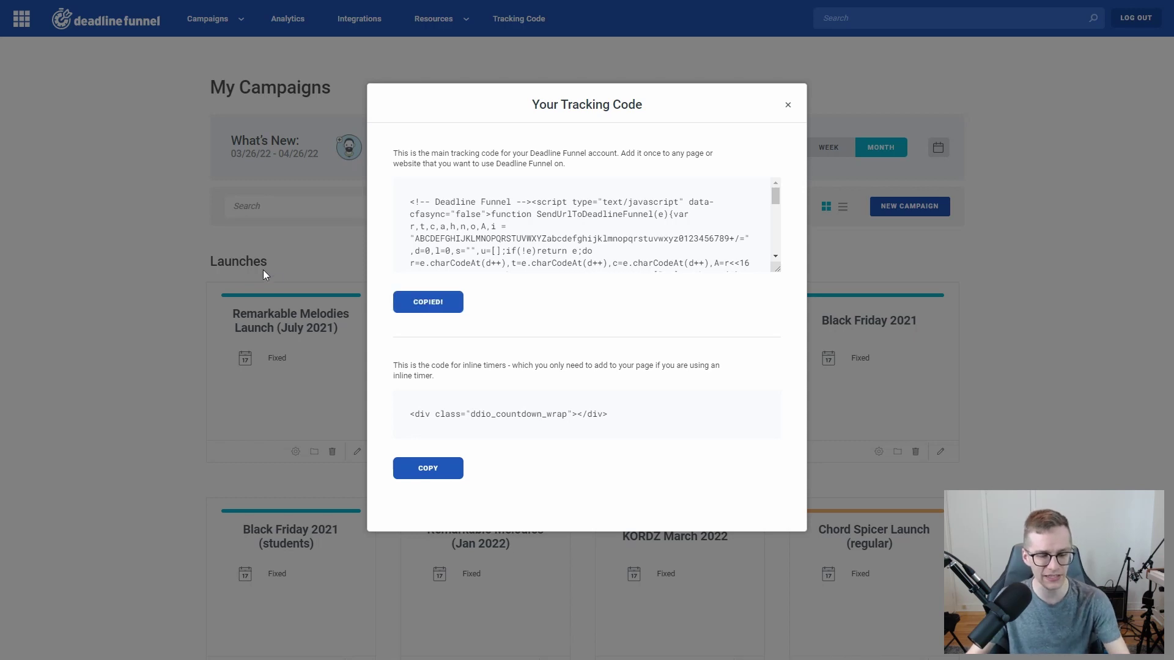
Step: Switch to Kajabi and open the Site Details settings
{"action": "key", "text": "ctrl+Tab"}
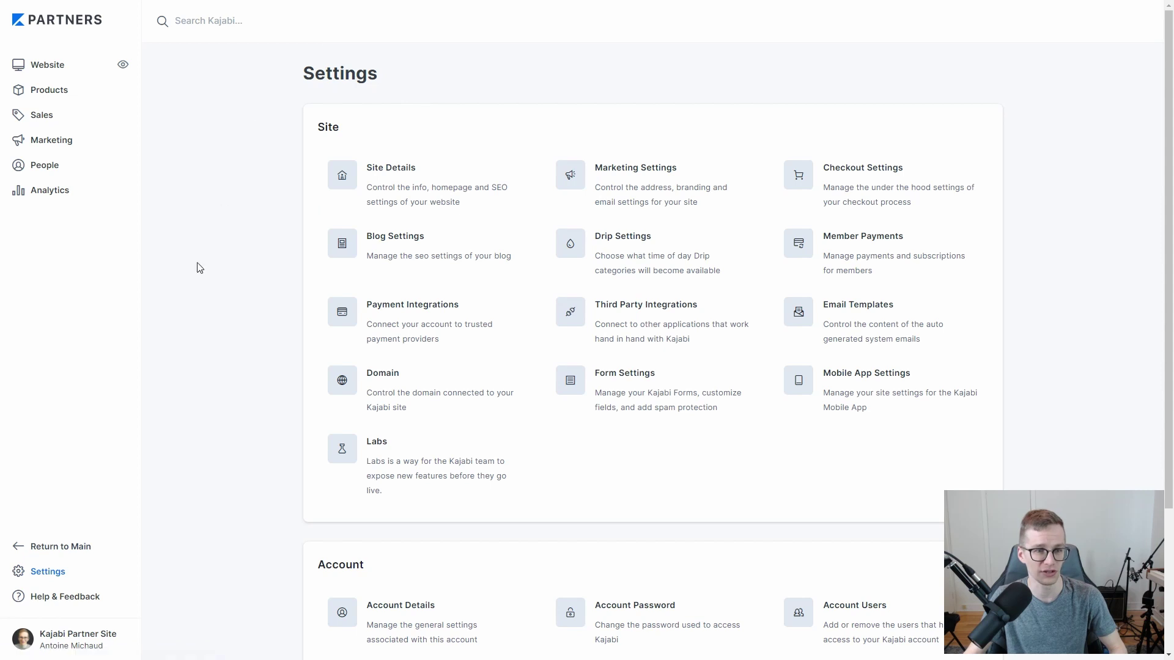
{"action": "left_click", "coordinate": [41, 576]}
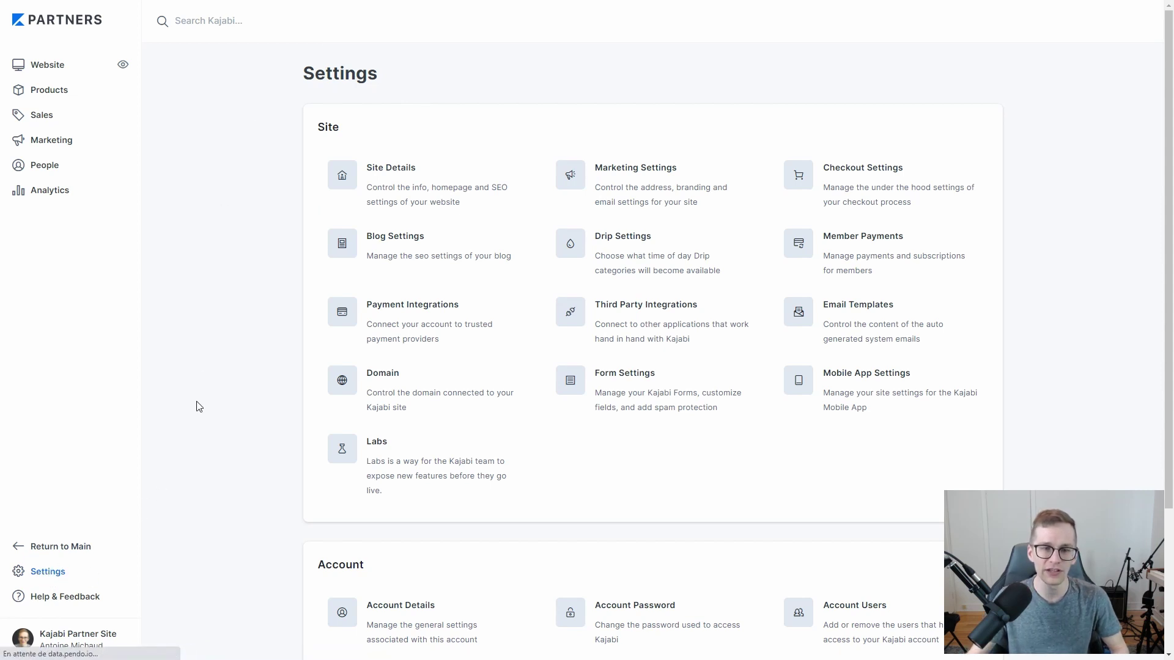
{"action": "left_click", "coordinate": [391, 181]}
Step: Paste the copied Deadline Funnel tracking script into the Header Page Scripts field under Page scripts
{"action": "scroll", "coordinate": [278, 193], "scroll_direction": "down", "scroll_amount": 3}
{"action": "scroll", "coordinate": [347, 201], "scroll_direction": "down", "scroll_amount": 10}
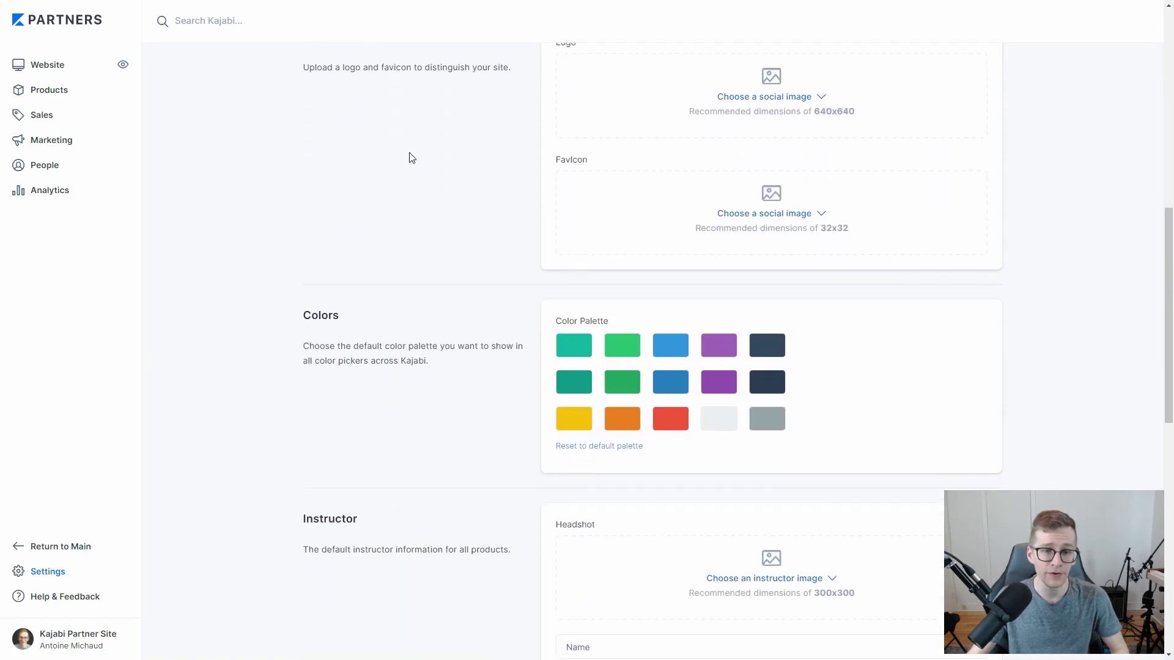
{"action": "scroll", "coordinate": [435, 151], "scroll_direction": "down", "scroll_amount": 3}
{"action": "left_click_drag", "start_coordinate": [304, 204], "coordinate": [430, 206]}
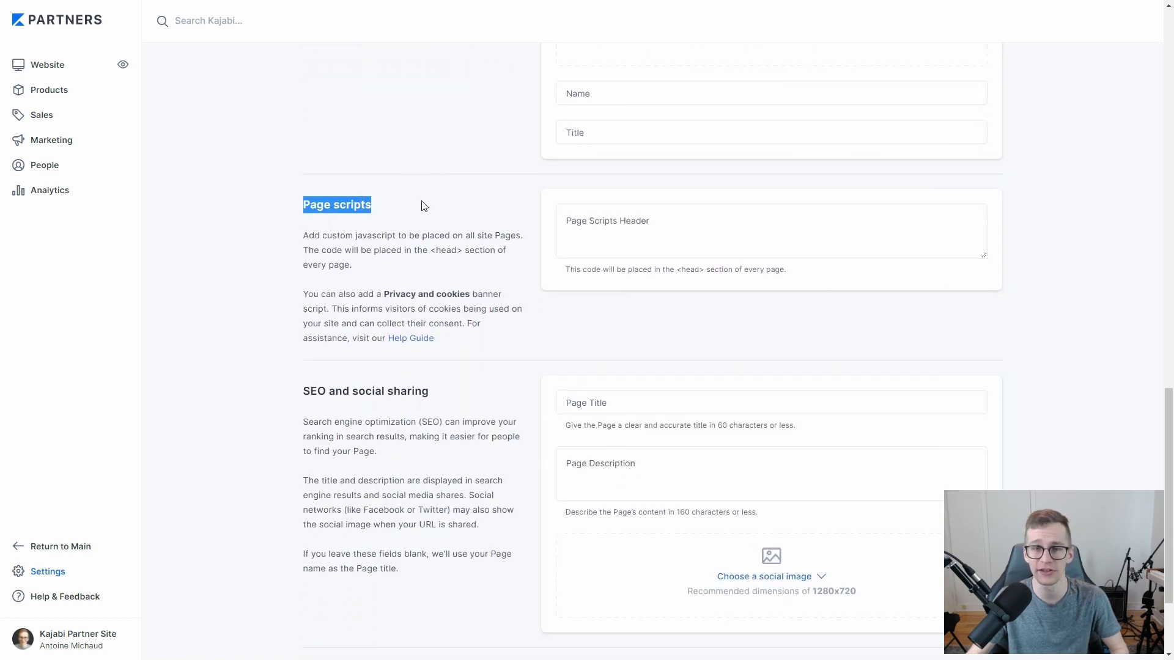
{"action": "left_click", "coordinate": [530, 226]}
{"action": "left_click", "coordinate": [593, 227]}
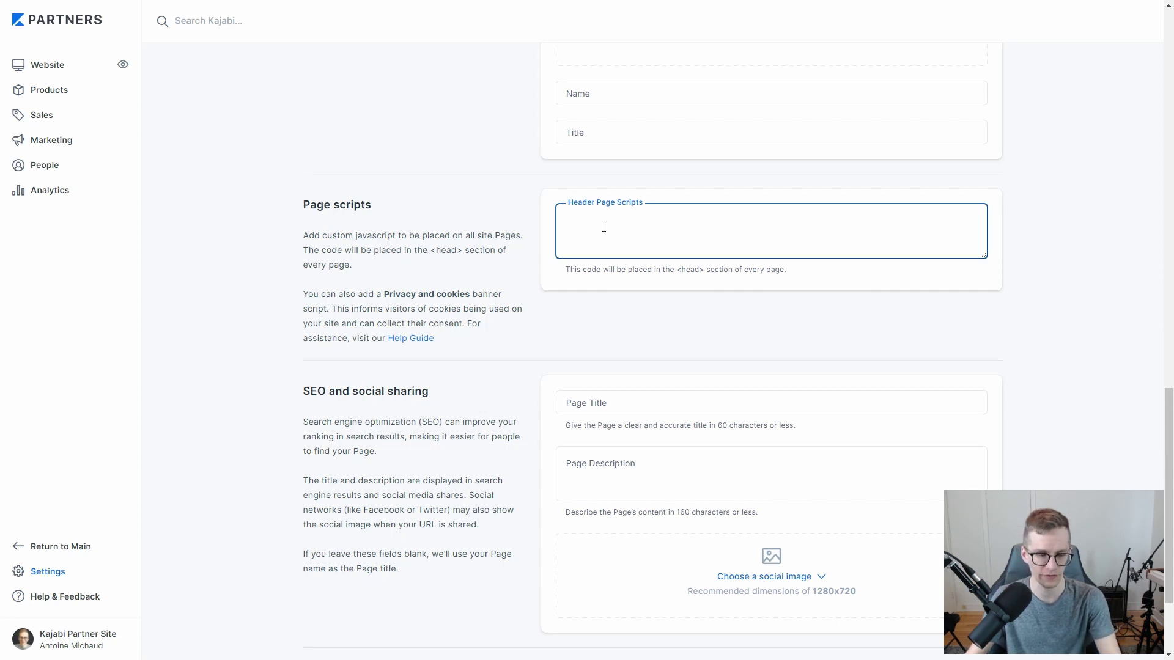
{"action": "key", "text": "ctrl+v"}
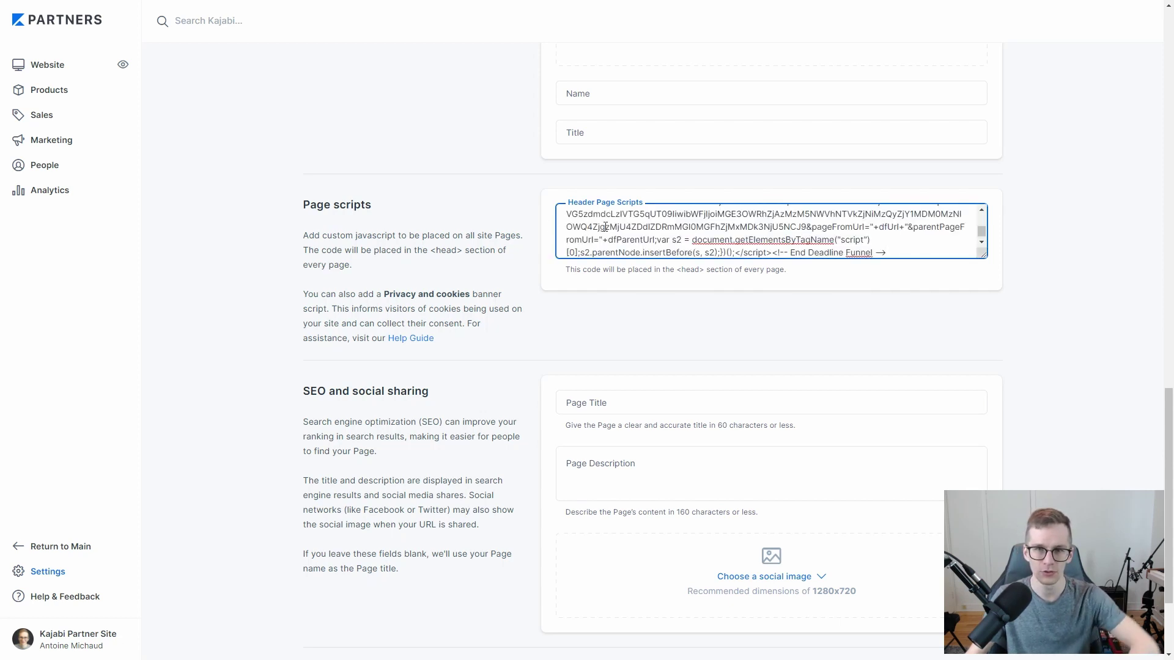
Step: Check the pasted tracking script from beginning to end and save the site details
{"action": "scroll", "coordinate": [602, 229], "scroll_direction": "up", "scroll_amount": 5}
{"action": "scroll", "coordinate": [603, 229], "scroll_direction": "up", "scroll_amount": 5}
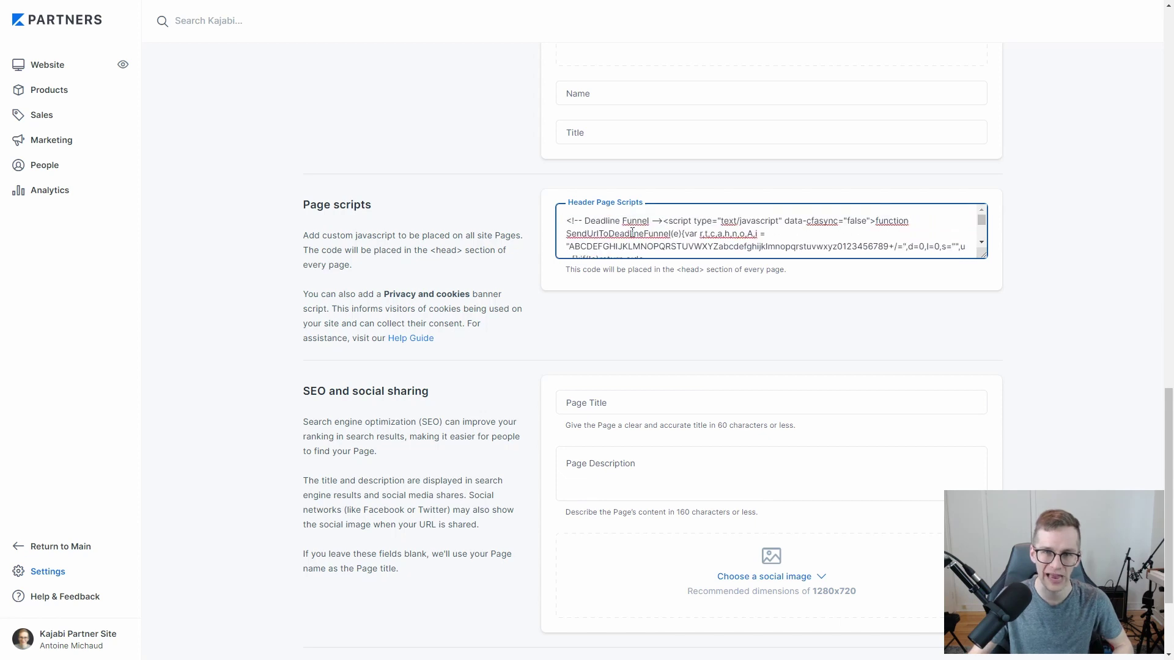
{"action": "scroll", "coordinate": [633, 220], "scroll_direction": "down", "scroll_amount": 2}
{"action": "scroll", "coordinate": [633, 220], "scroll_direction": "down", "scroll_amount": 10}
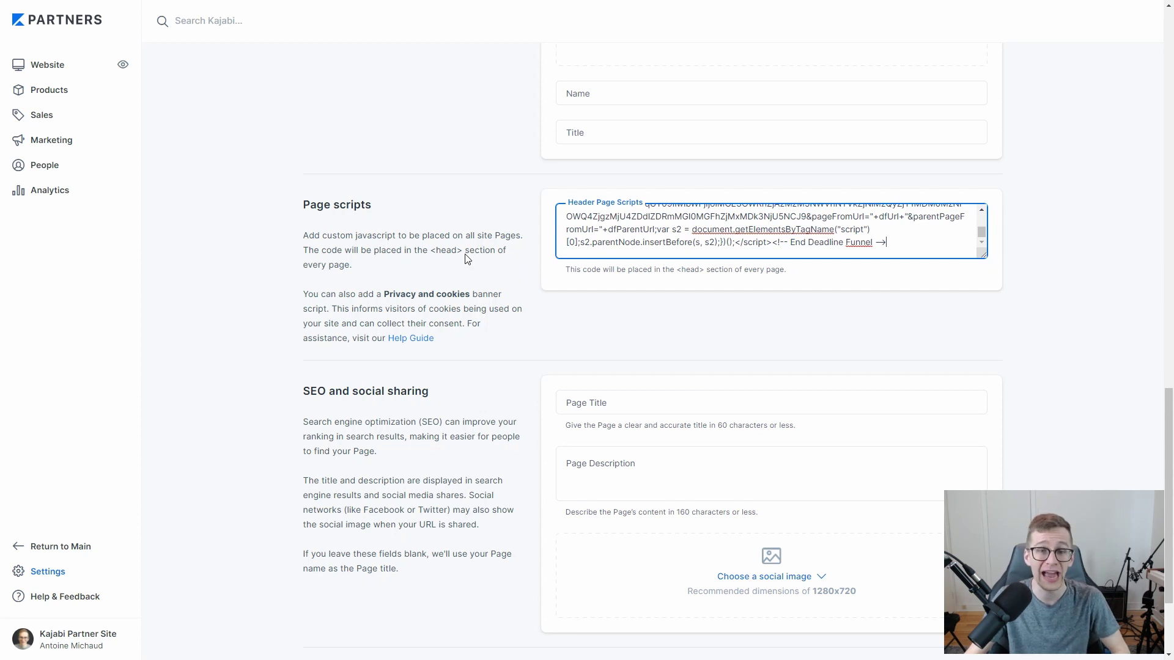
{"action": "left_click_drag", "start_coordinate": [466, 252], "coordinate": [496, 266]}
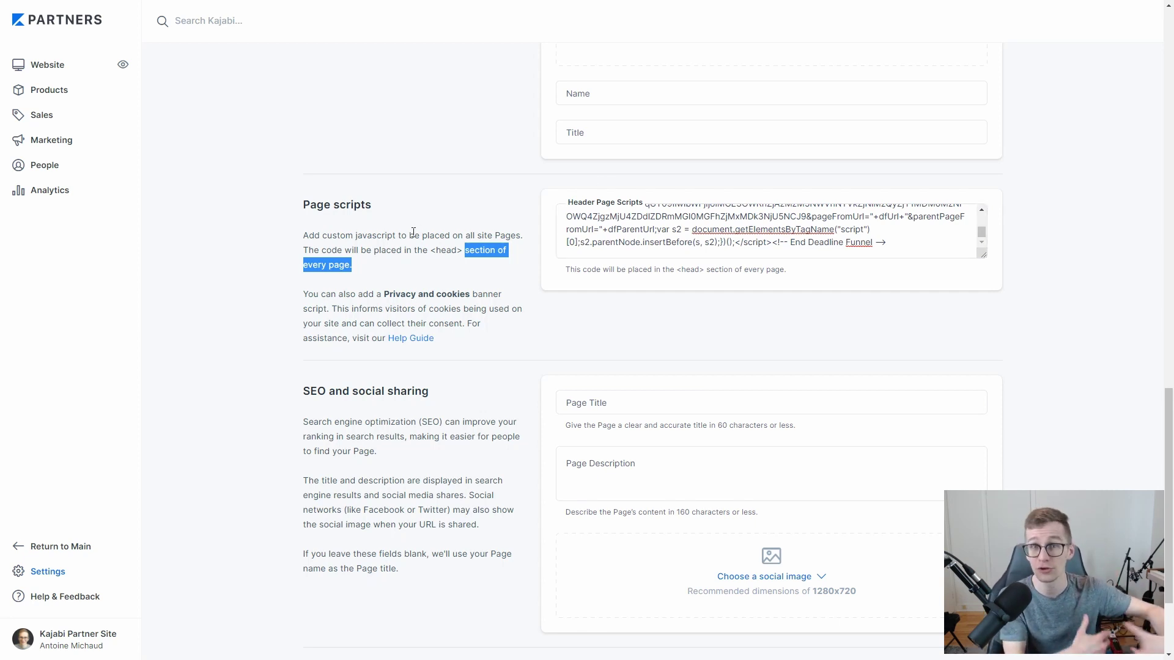
{"action": "left_click", "coordinate": [626, 235]}
{"action": "scroll", "coordinate": [626, 235], "scroll_direction": "up", "scroll_amount": 2}
{"action": "scroll", "coordinate": [625, 234], "scroll_direction": "up", "scroll_amount": 5}
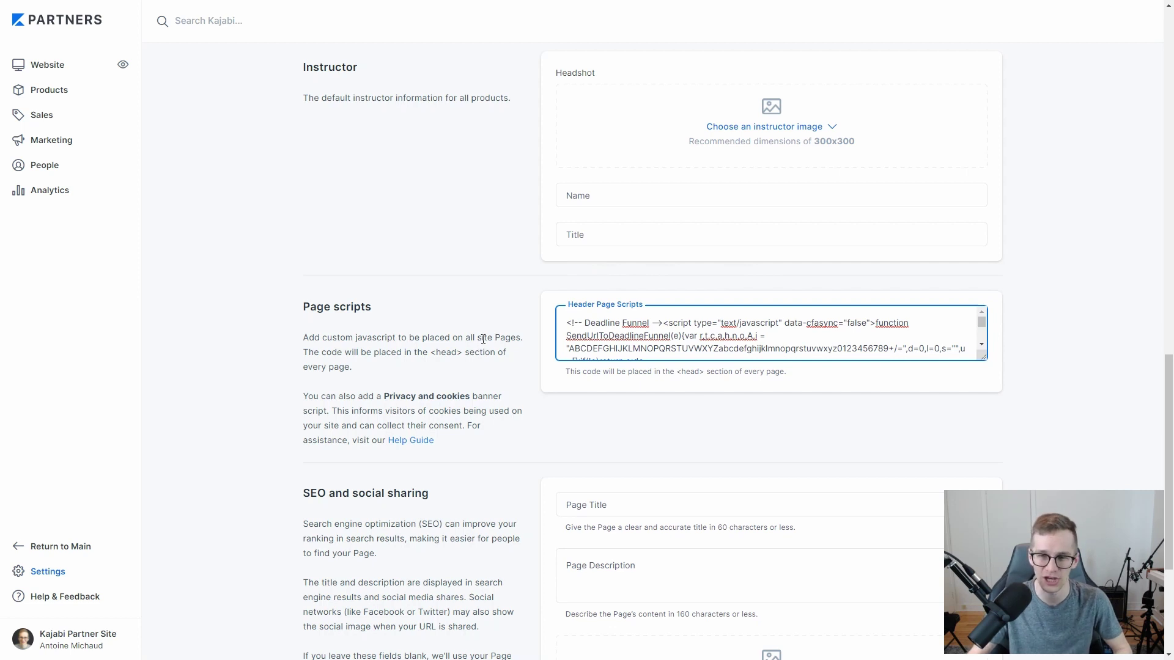
{"action": "scroll", "coordinate": [532, 330], "scroll_direction": "down", "scroll_amount": 3}
{"action": "scroll", "coordinate": [960, 328], "scroll_direction": "down", "scroll_amount": 1}
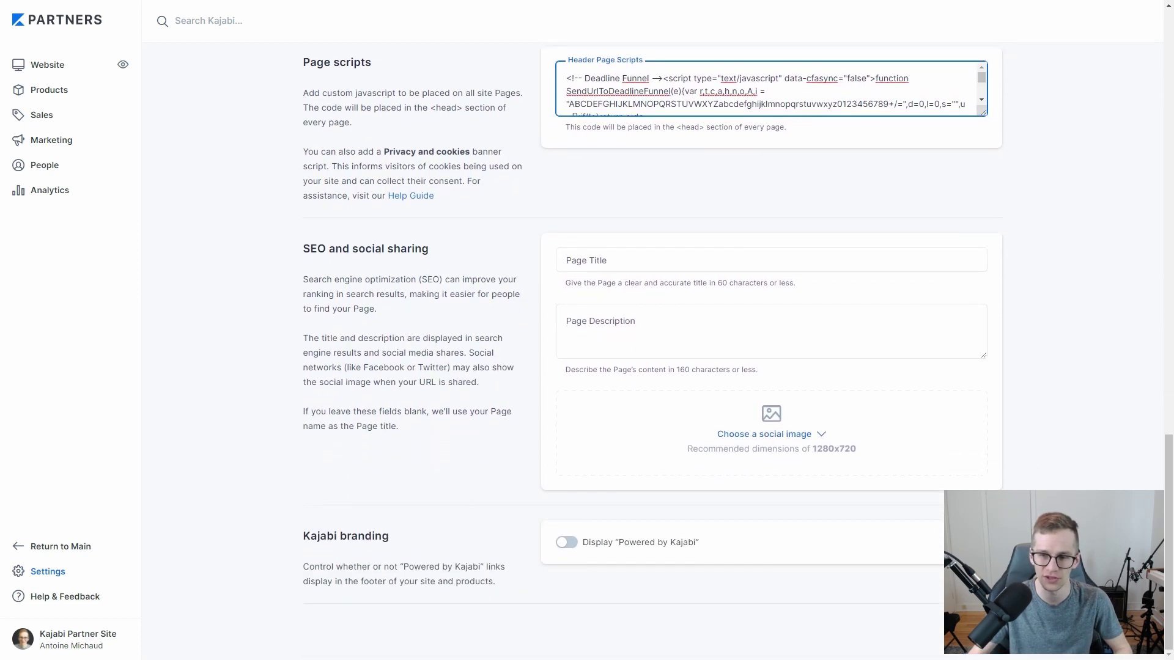
{"action": "left_click", "coordinate": [953, 626]}
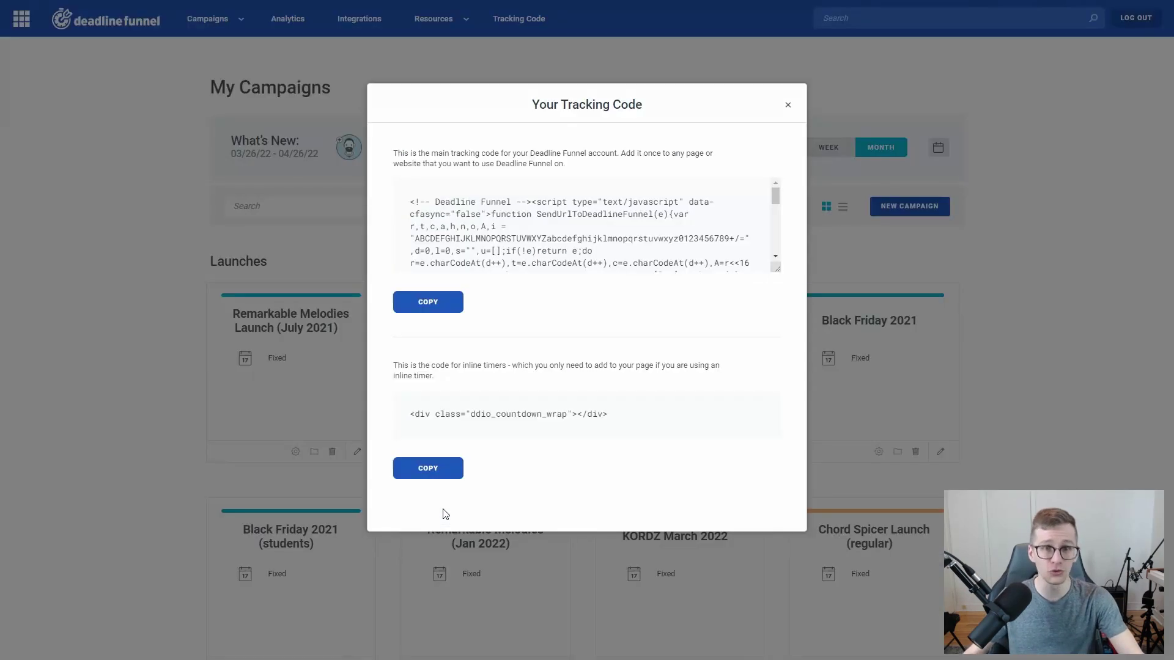
Step: Back in Deadline Funnel, close the tracking code window and start creating a new campaign
{"action": "left_click", "coordinate": [788, 105]}
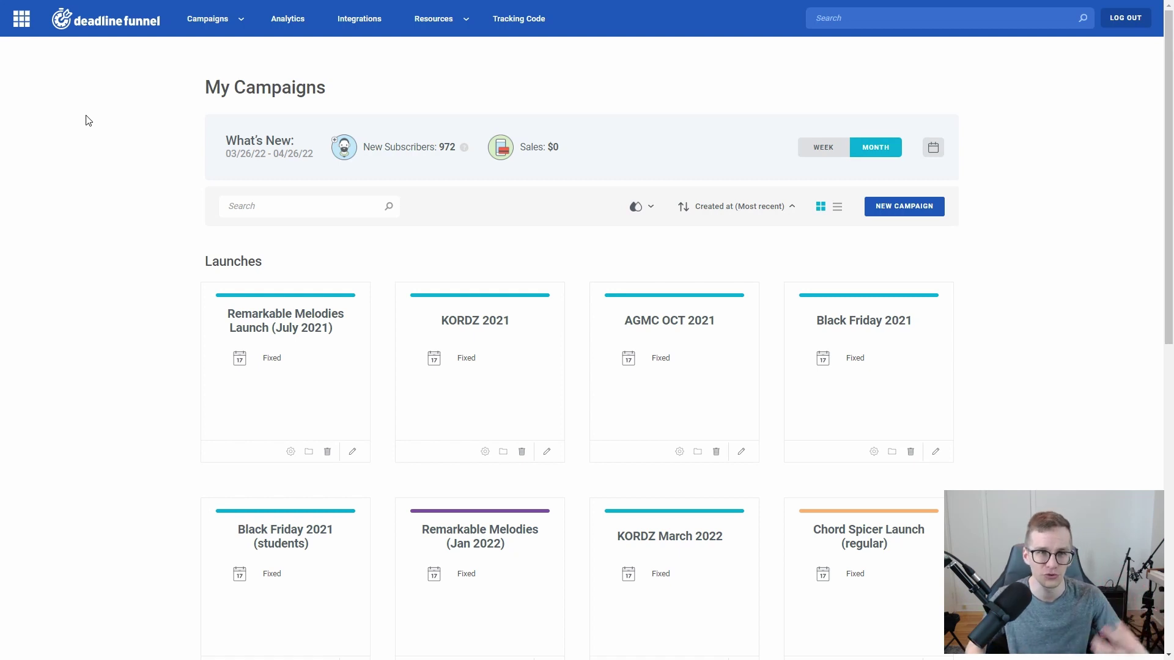
{"action": "mouse_move", "coordinate": [220, 21]}
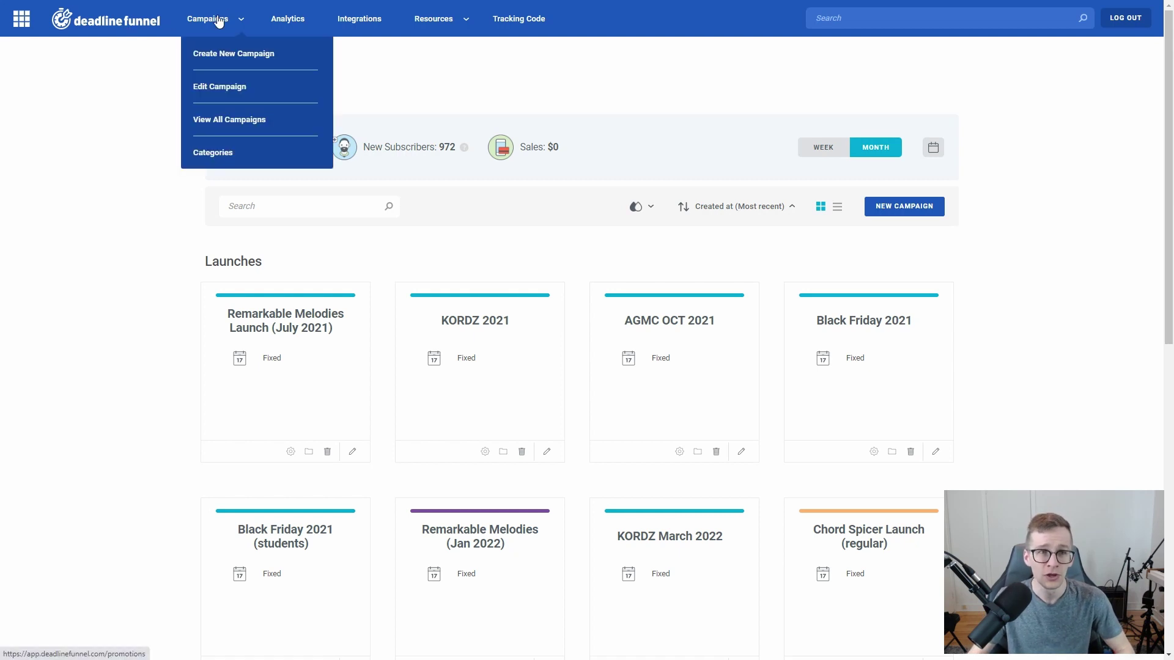
{"action": "left_click", "coordinate": [226, 55]}
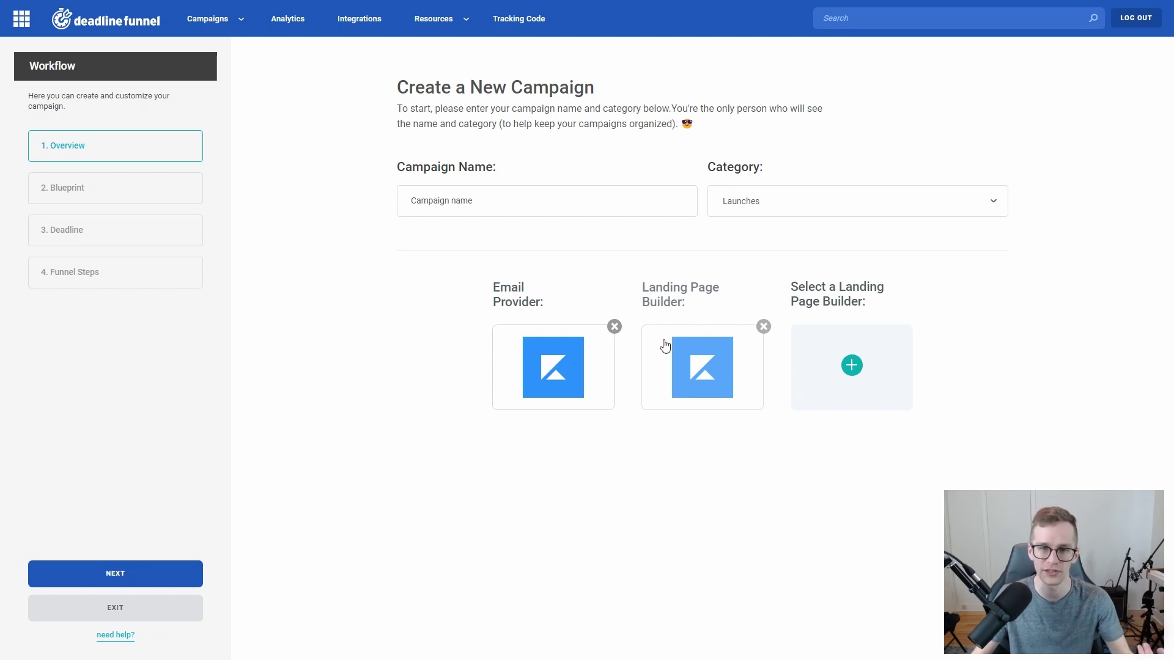
Step: Choose Kajabi as both the email provider and the landing page builder for the new campaign
{"action": "left_click", "coordinate": [561, 365]}
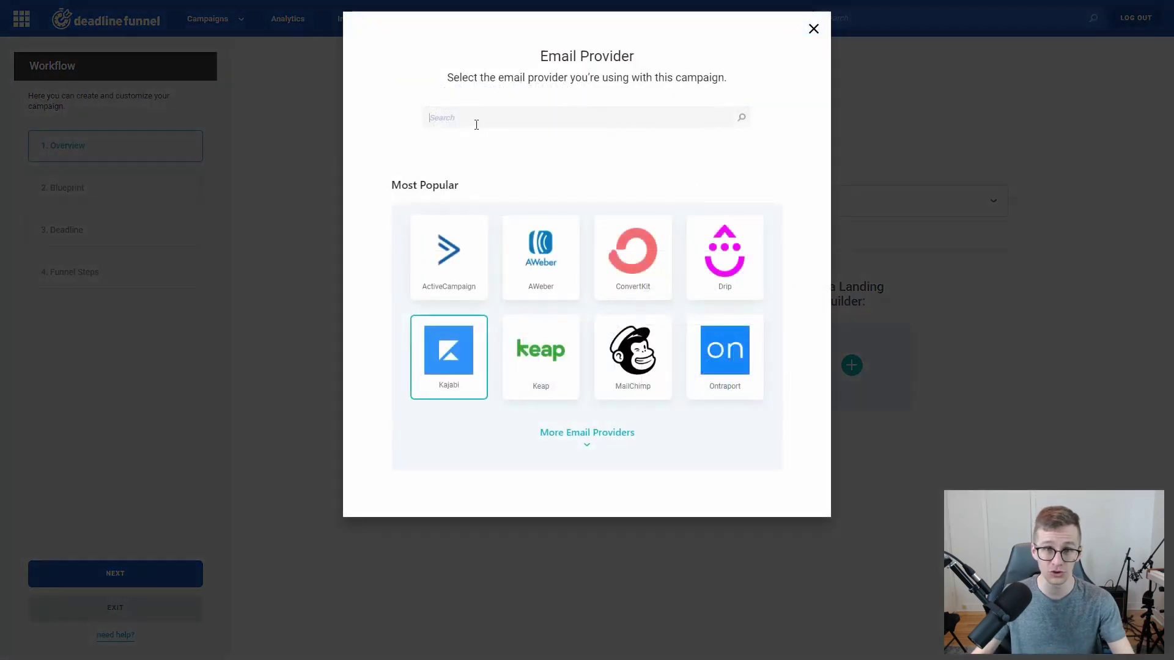
{"action": "left_click", "coordinate": [476, 122]}
{"action": "type", "text": "Kajabi"}
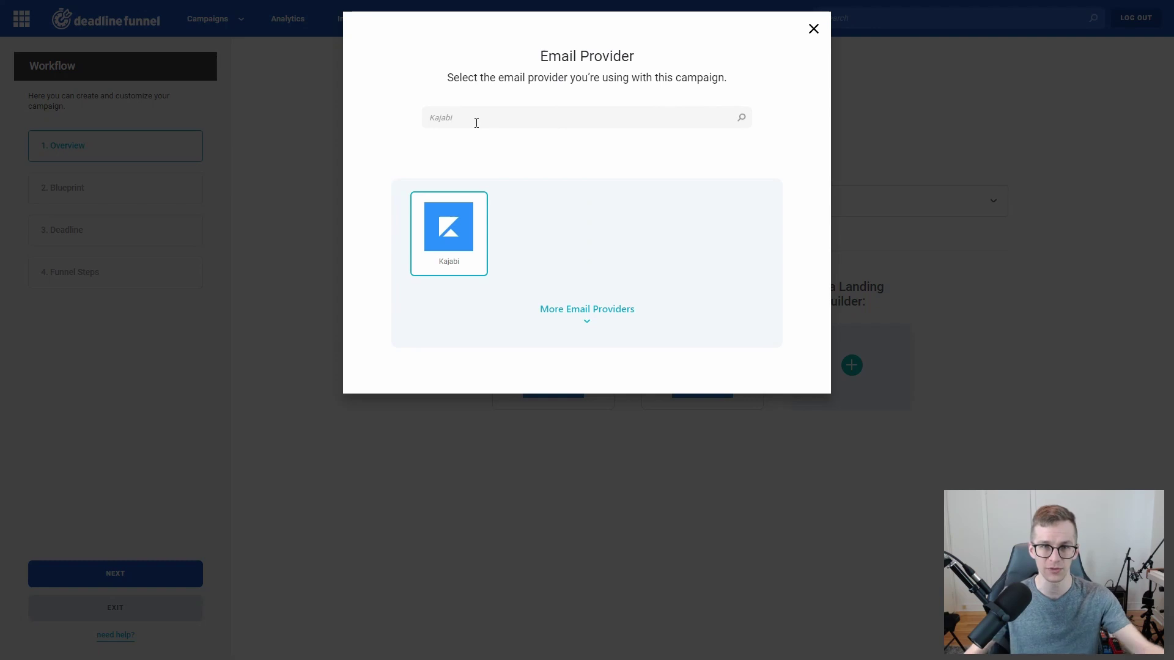
{"action": "left_click", "coordinate": [443, 231]}
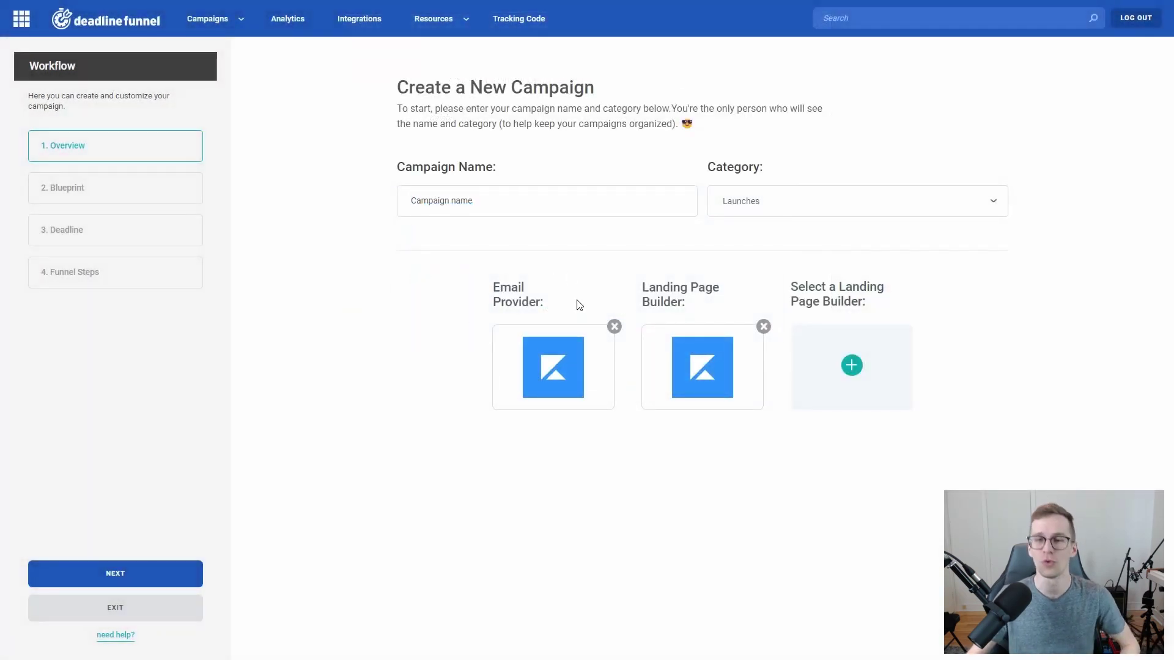
{"action": "left_click", "coordinate": [710, 370]}
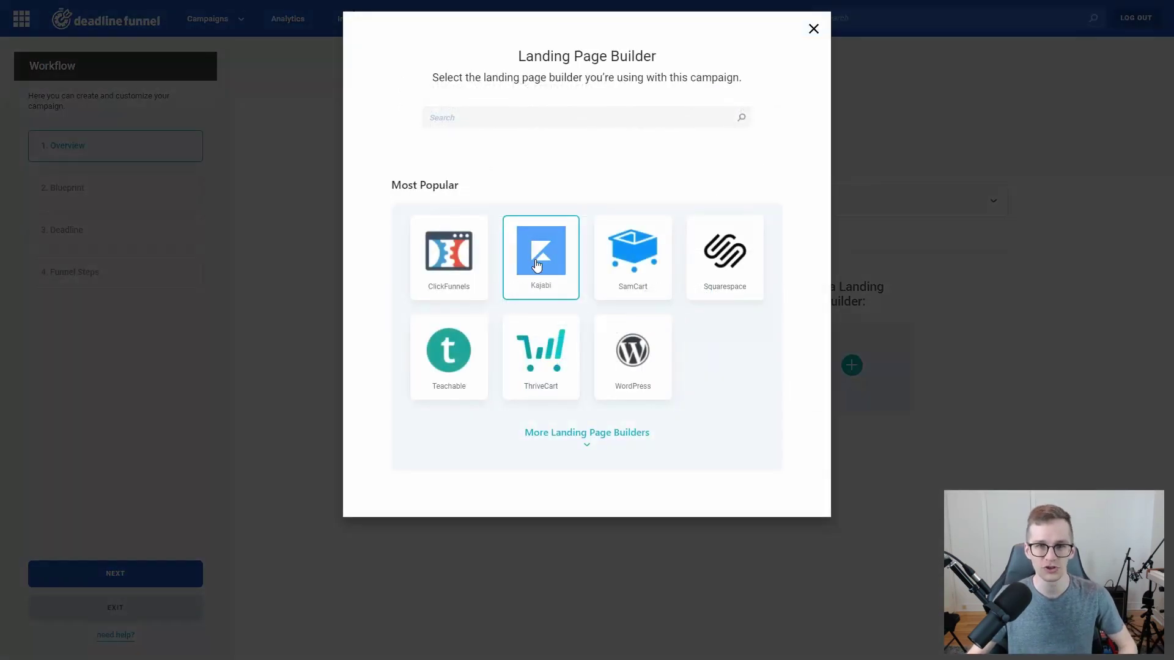
{"action": "left_click", "coordinate": [552, 269]}
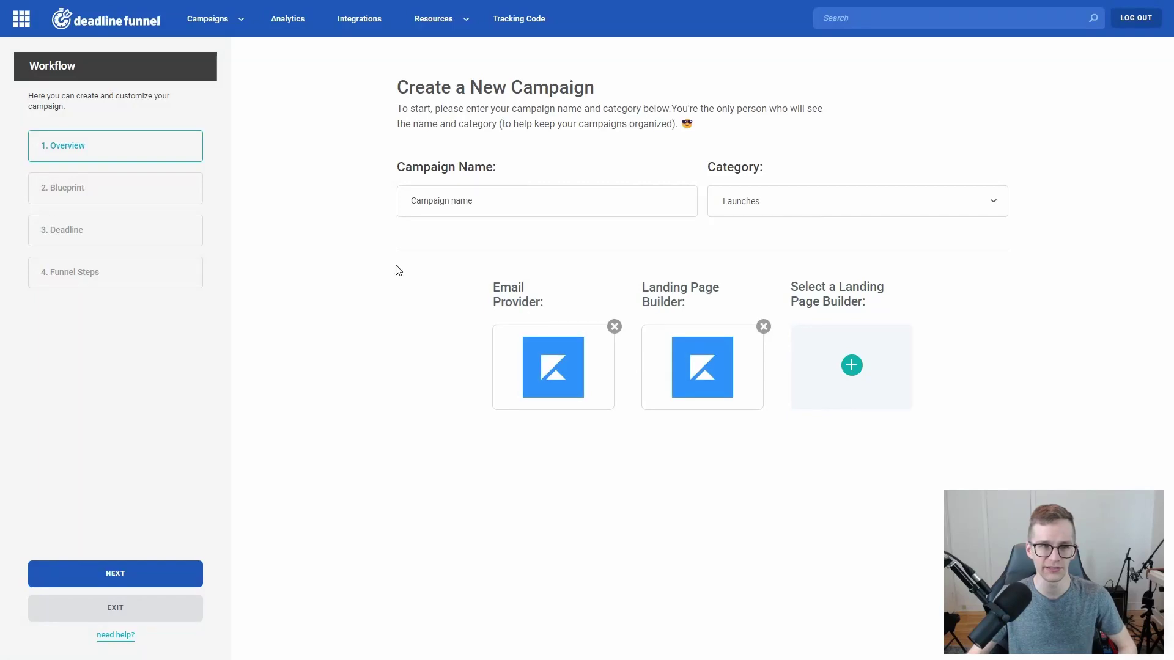
Step: Name the campaign Test and keep its category set to Launches
{"action": "left_click_drag", "start_coordinate": [503, 195], "coordinate": [292, 199]}
{"action": "type", "text": "Test"}
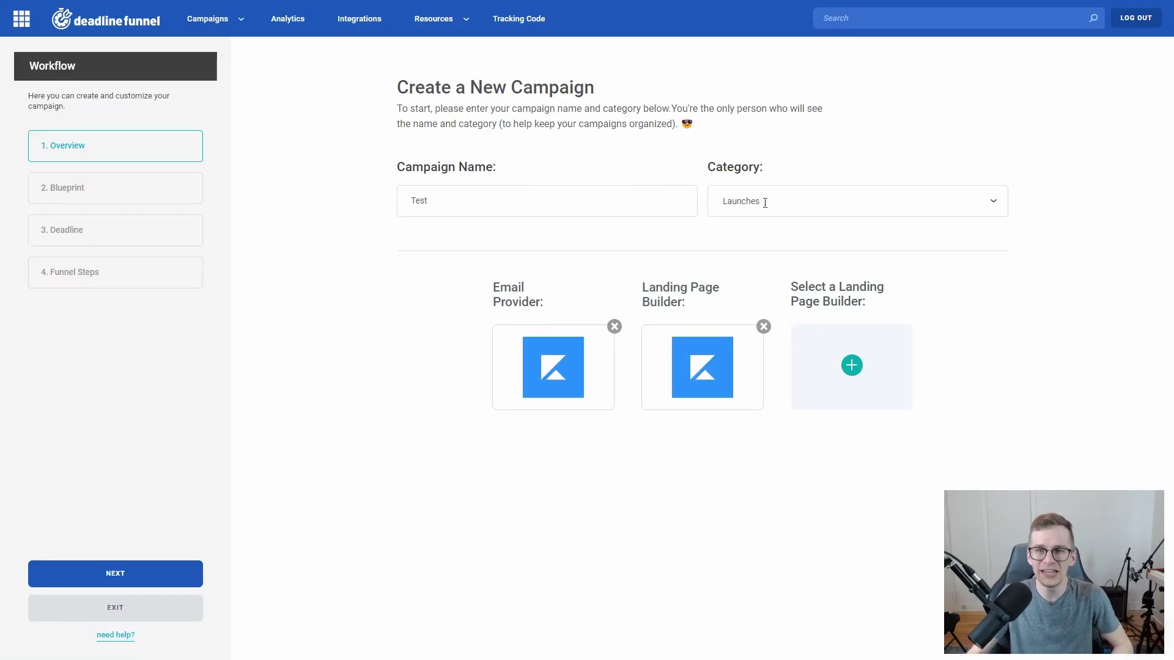
{"action": "left_click", "coordinate": [848, 197]}
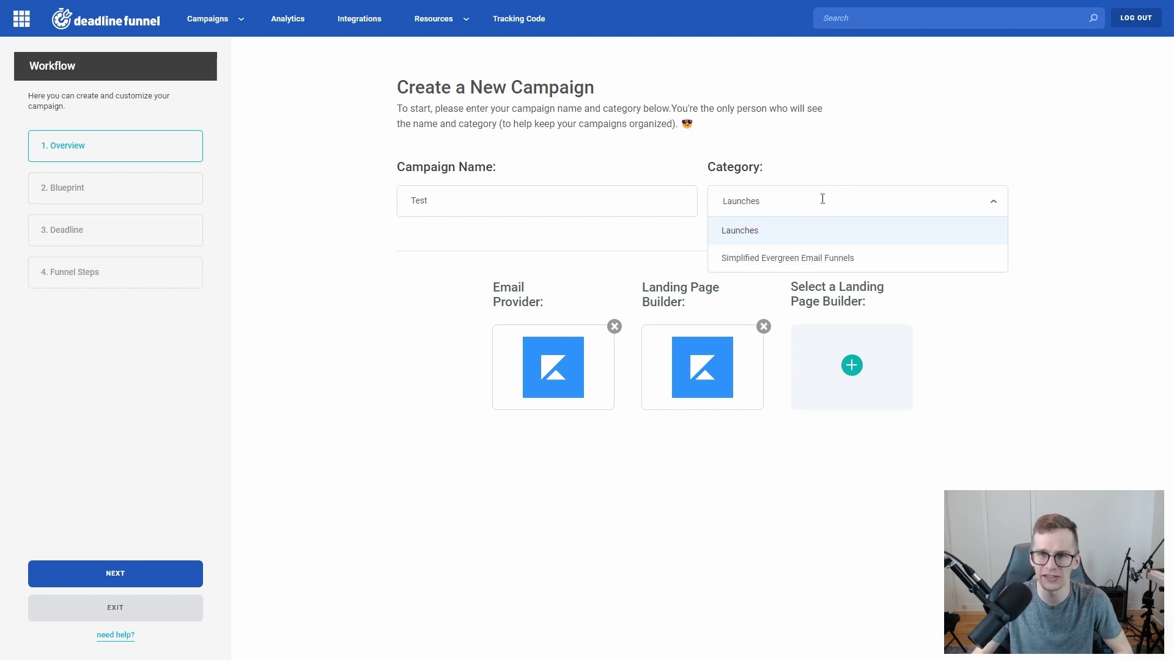
{"action": "left_click", "coordinate": [825, 203]}
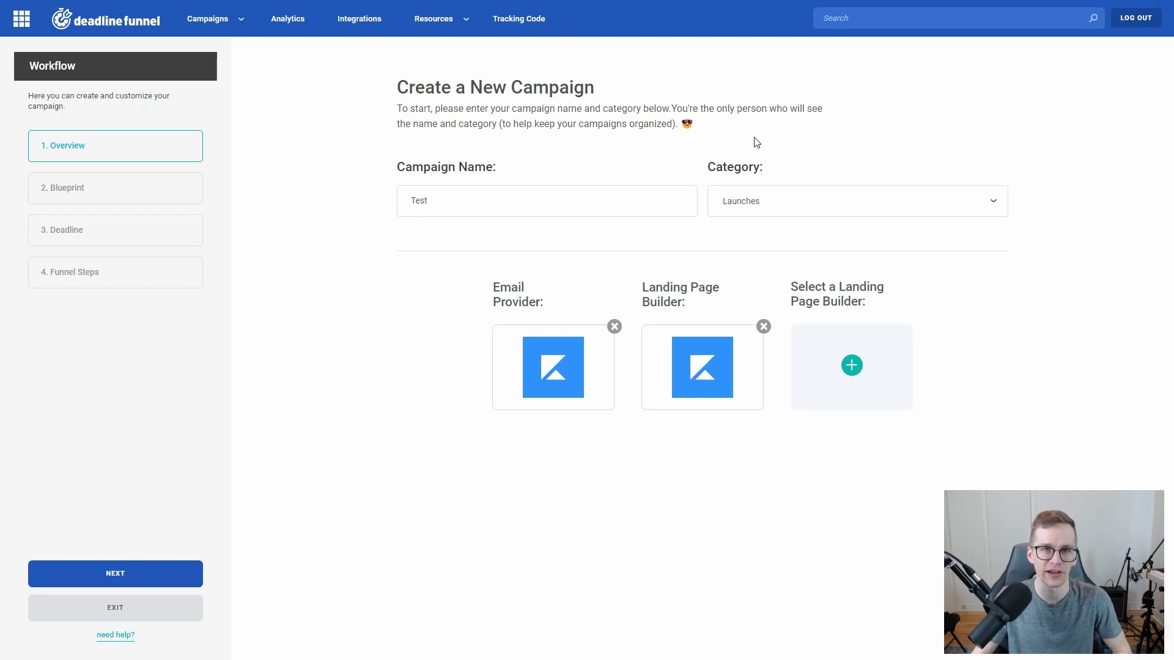
Step: Open the campaign category management page in a separate tab and look at the category list and the option for creating one
{"action": "right_click", "coordinate": [87, 22]}
{"action": "left_click", "coordinate": [114, 37]}
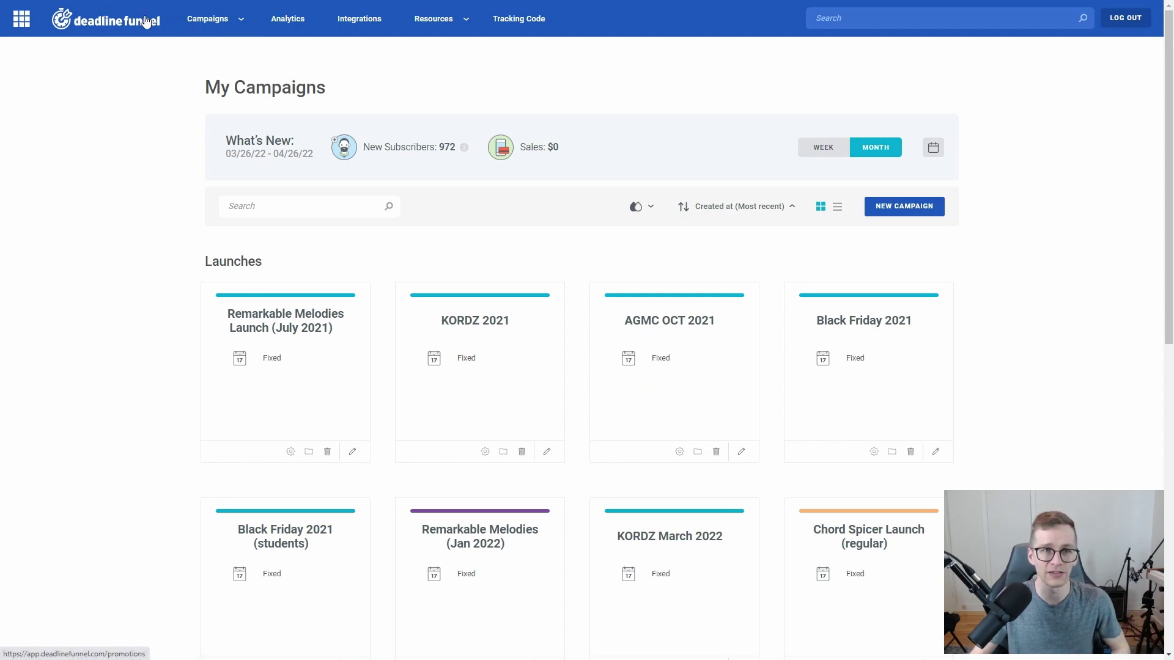
{"action": "mouse_move", "coordinate": [204, 22]}
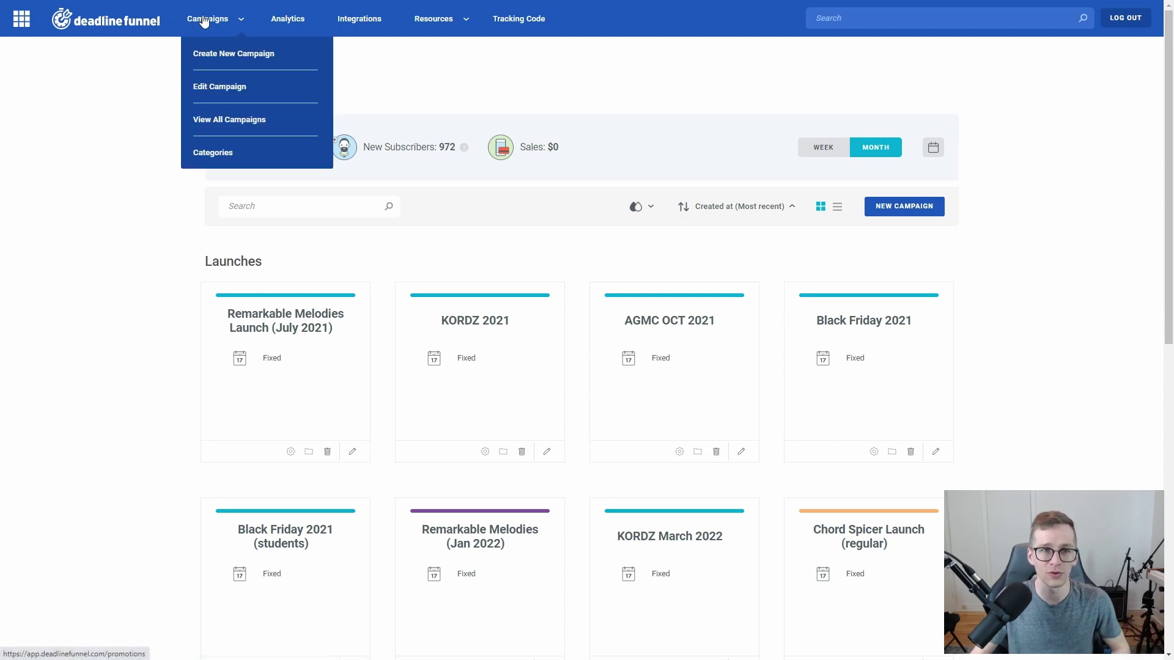
{"action": "left_click", "coordinate": [211, 153]}
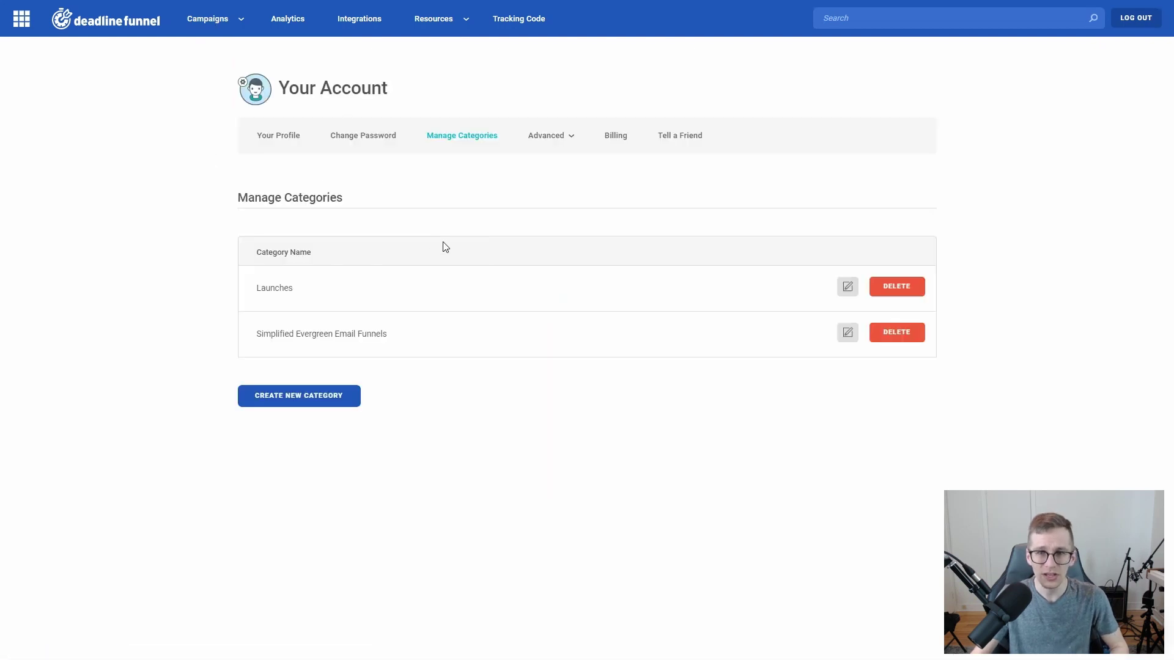
{"action": "left_click", "coordinate": [282, 393]}
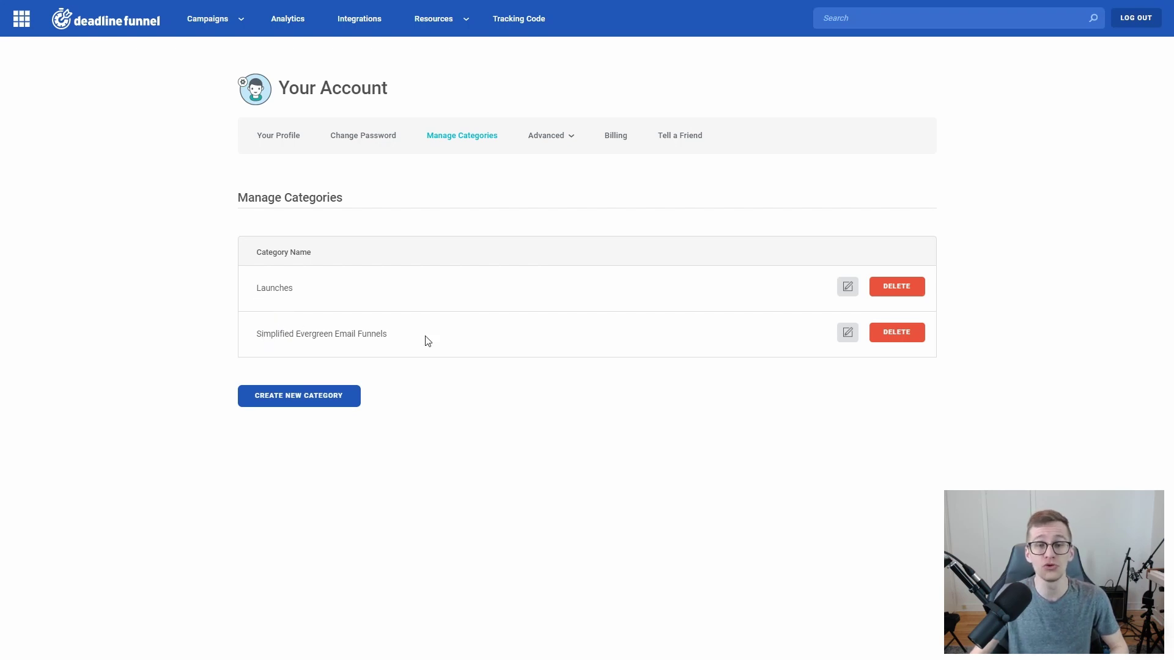
{"action": "triple_click", "coordinate": [390, 336]}
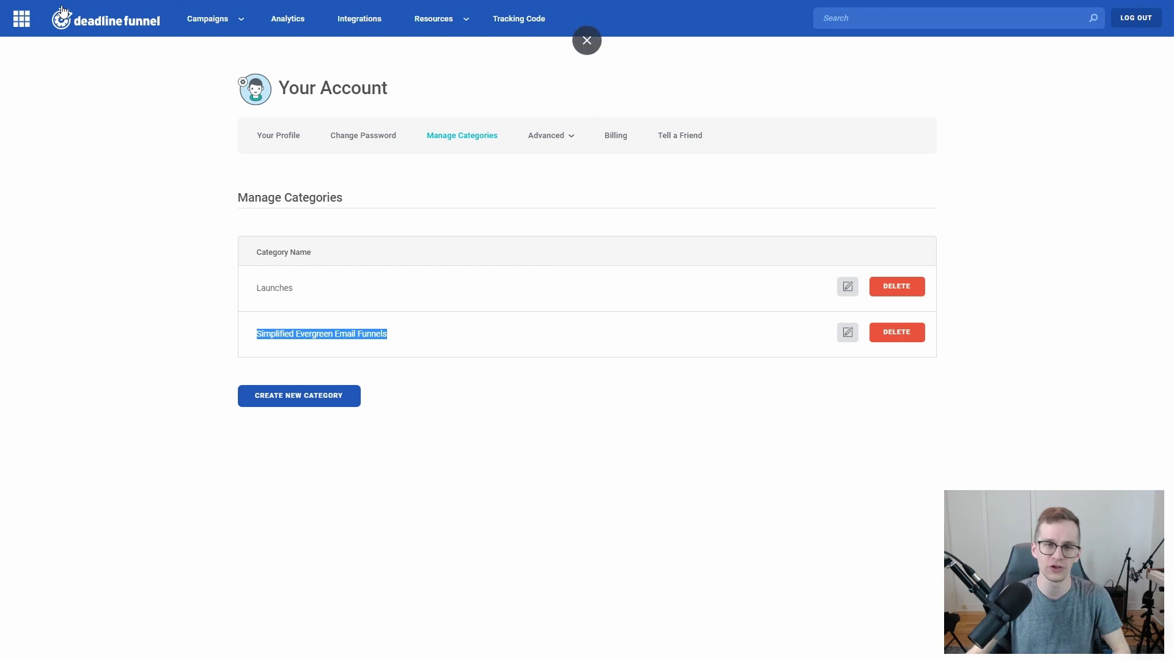
Step: Return to the Test campaign setup, continue to the Blueprint stage and highlight the Email Sequence + Special Offer blueprint title
{"action": "left_click", "coordinate": [120, 363]}
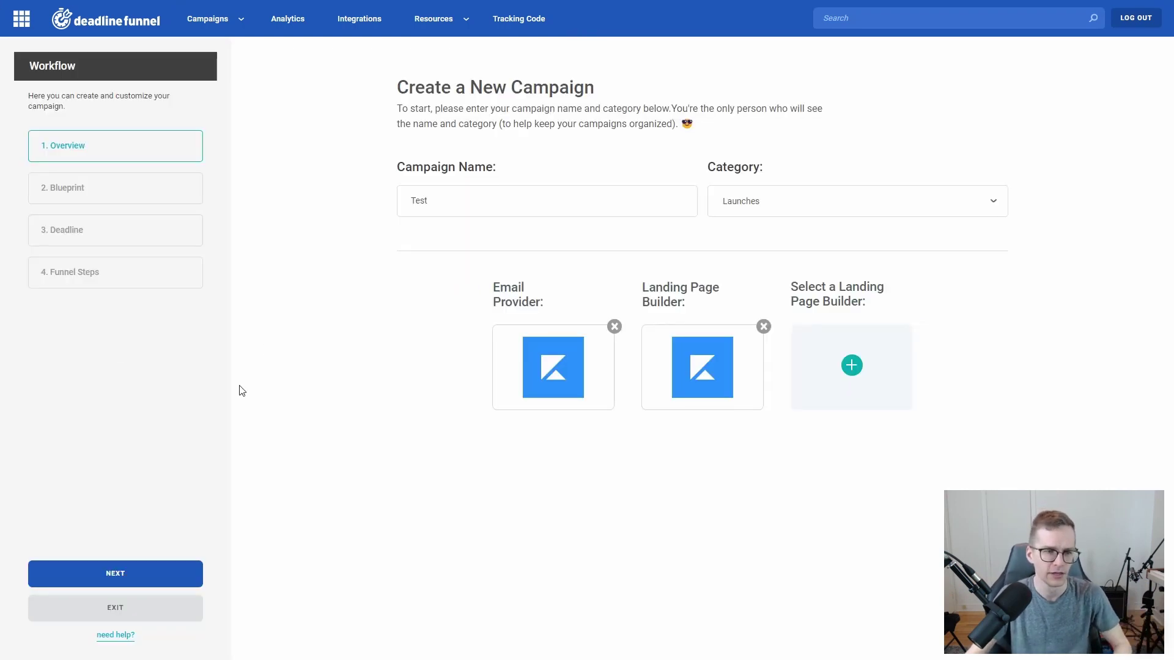
{"action": "left_click", "coordinate": [132, 576]}
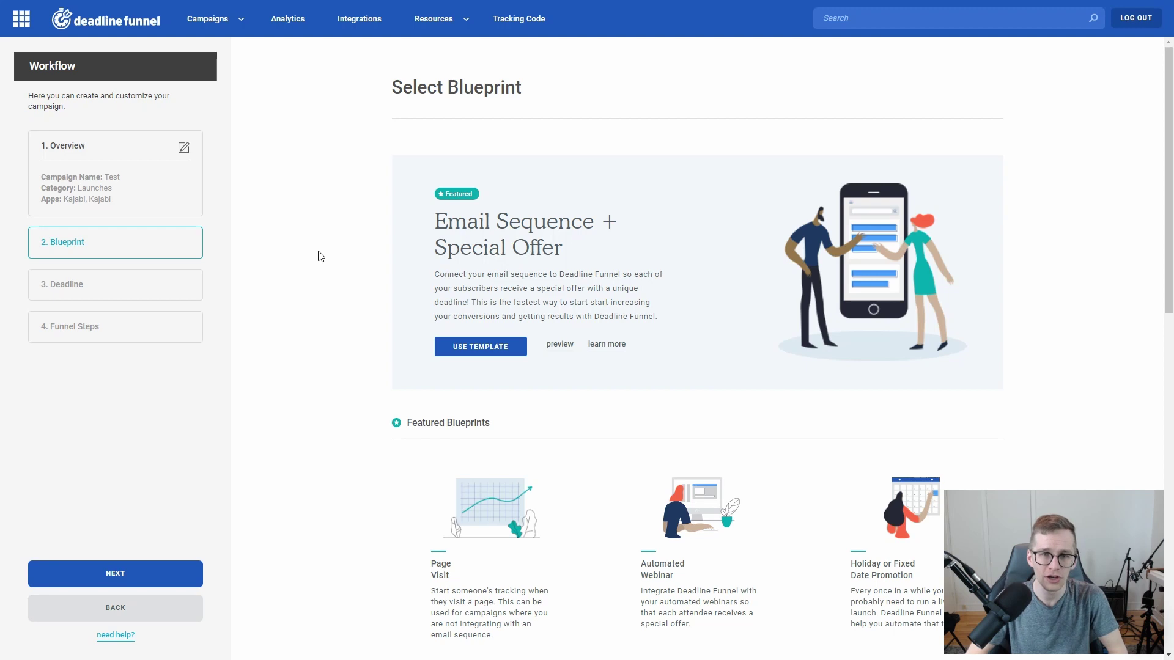
{"action": "left_click_drag", "start_coordinate": [433, 221], "coordinate": [581, 252]}
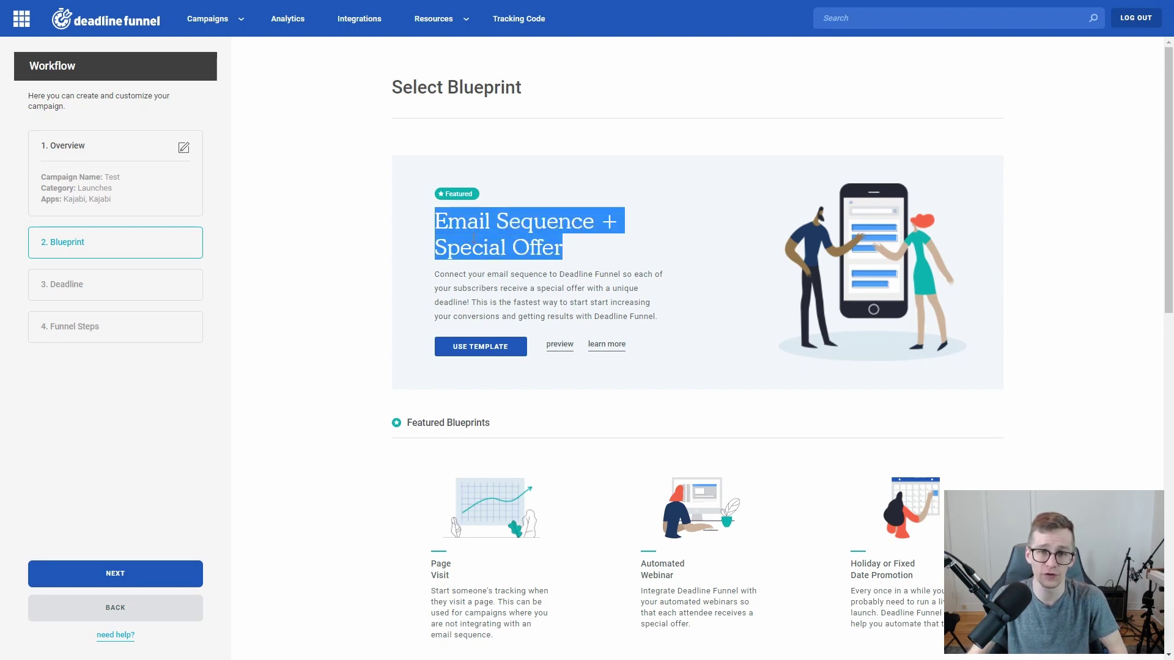
Step: Use the Page Visit template from the featured blueprints for the Test campaign
{"action": "left_click", "coordinate": [489, 272]}
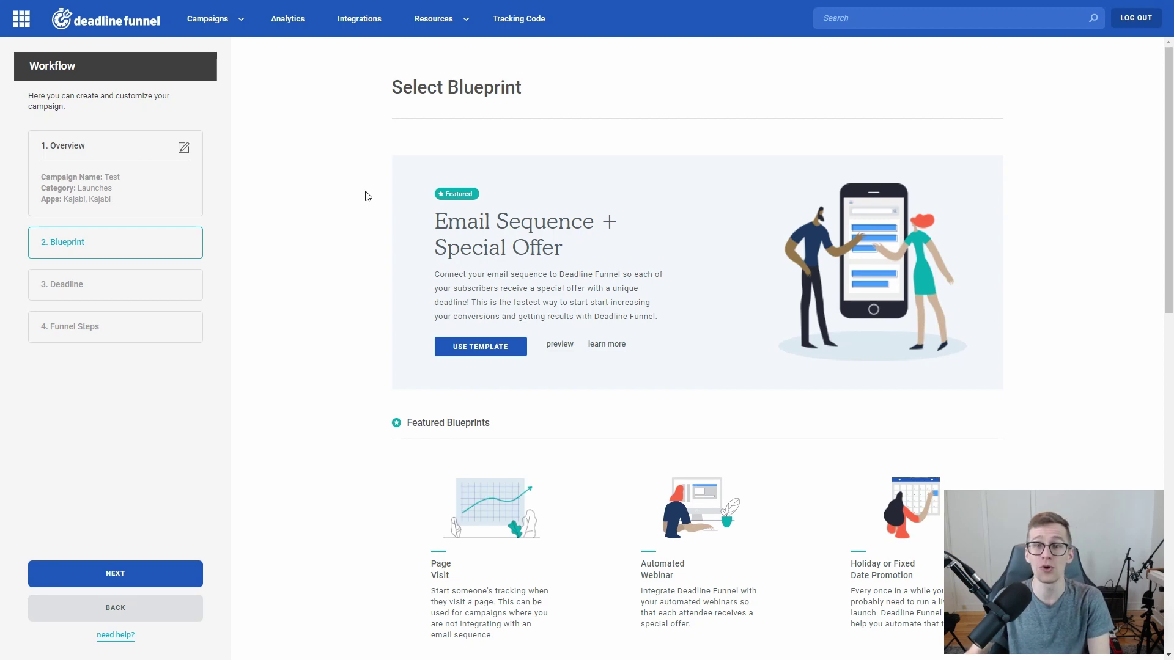
{"action": "scroll", "coordinate": [376, 191], "scroll_direction": "down", "scroll_amount": 3}
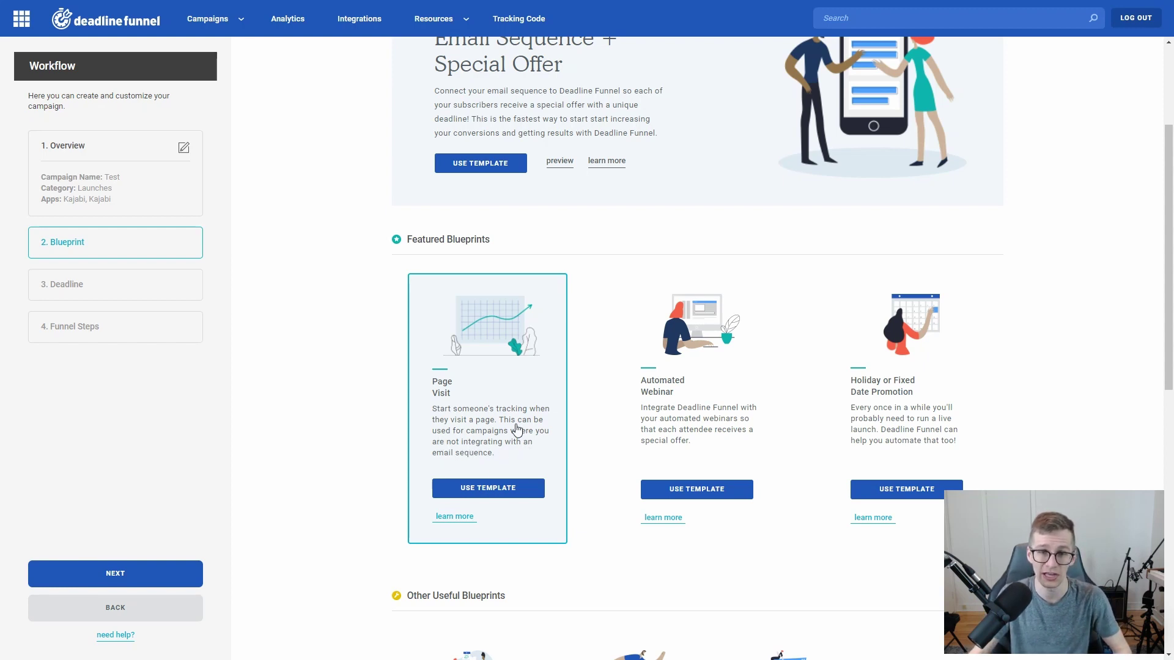
{"action": "left_click", "coordinate": [478, 494]}
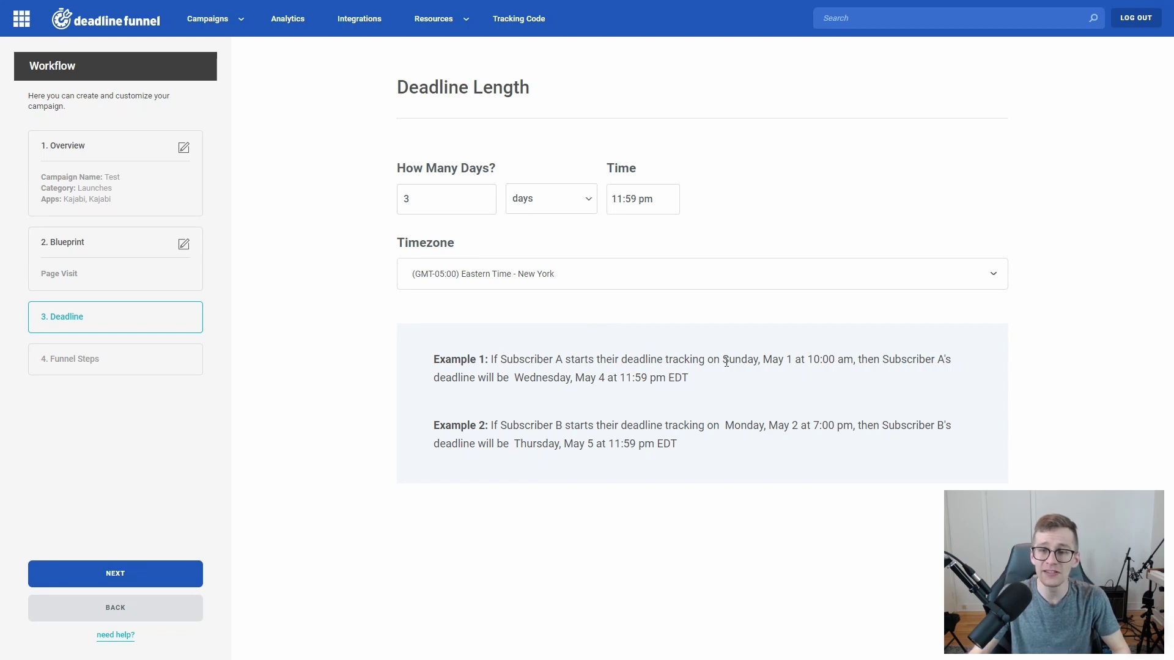
Step: Examine how the start dates and resulting deadlines in both subscriber examples relate to the three-day deadline length
{"action": "left_click_drag", "start_coordinate": [628, 360], "coordinate": [854, 361]}
{"action": "left_click", "coordinate": [744, 357]}
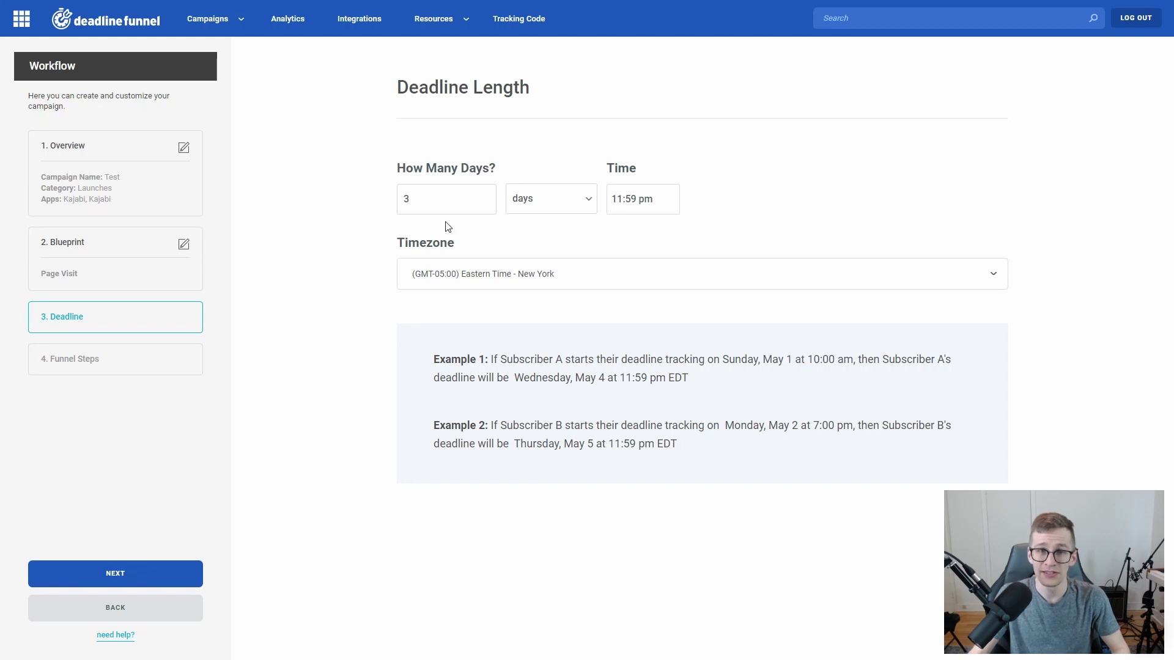
{"action": "left_click_drag", "start_coordinate": [406, 197], "coordinate": [416, 198]}
{"action": "left_click", "coordinate": [567, 359]}
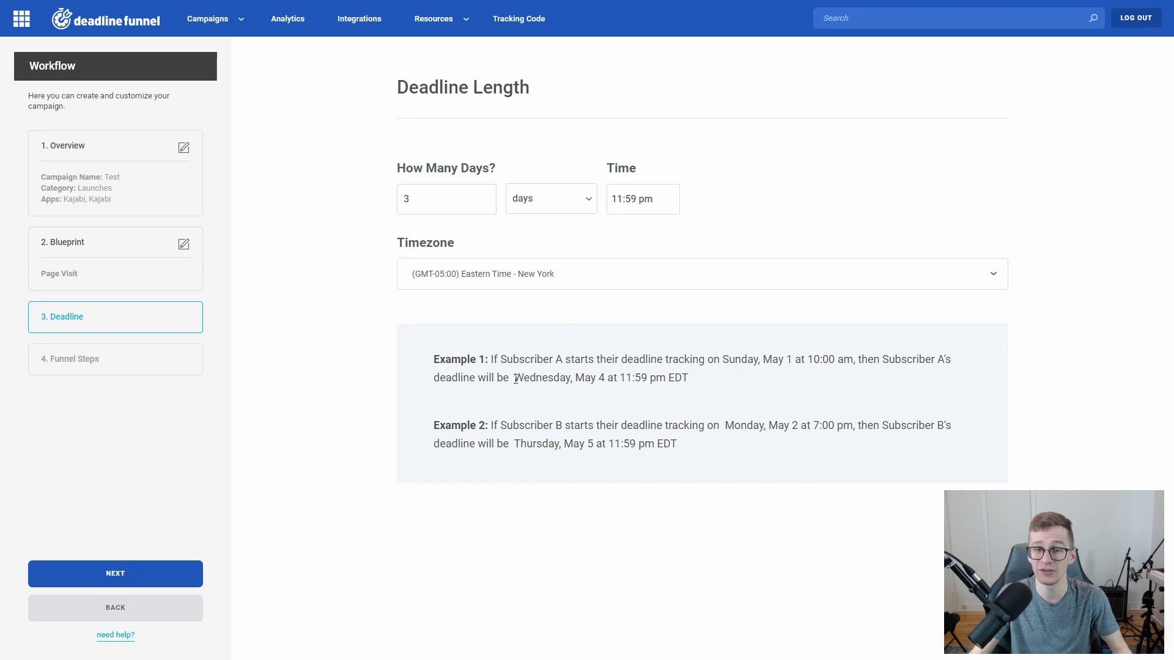
{"action": "left_click_drag", "start_coordinate": [517, 378], "coordinate": [727, 383]}
{"action": "left_click", "coordinate": [727, 384]}
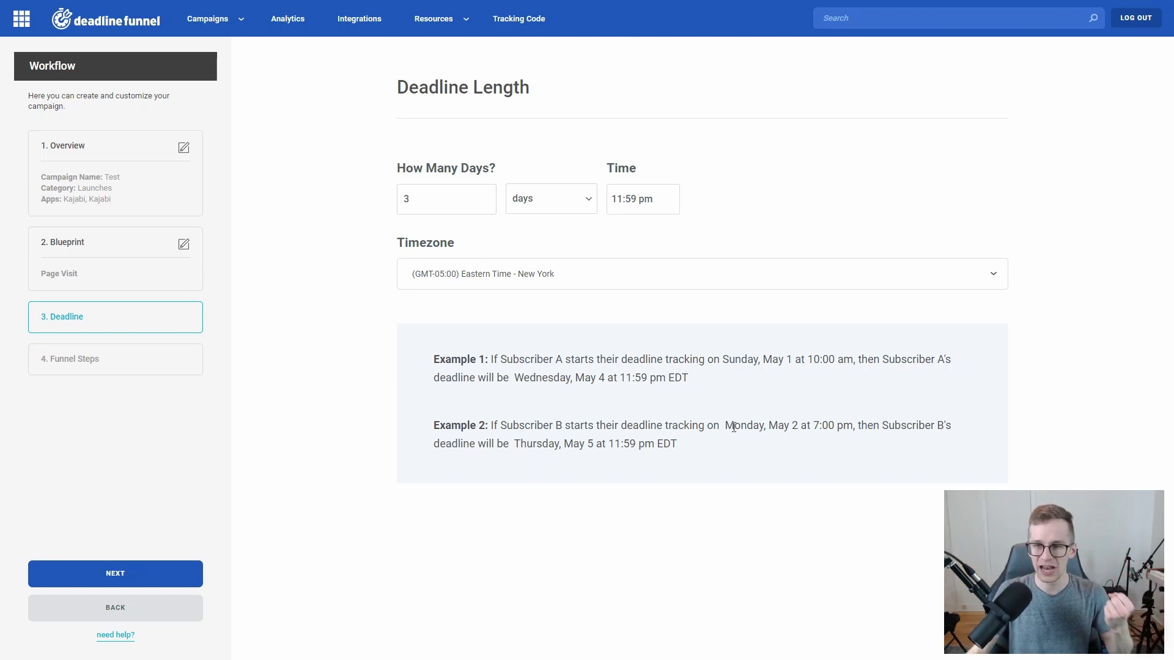
{"action": "left_click_drag", "start_coordinate": [772, 425], "coordinate": [852, 425]}
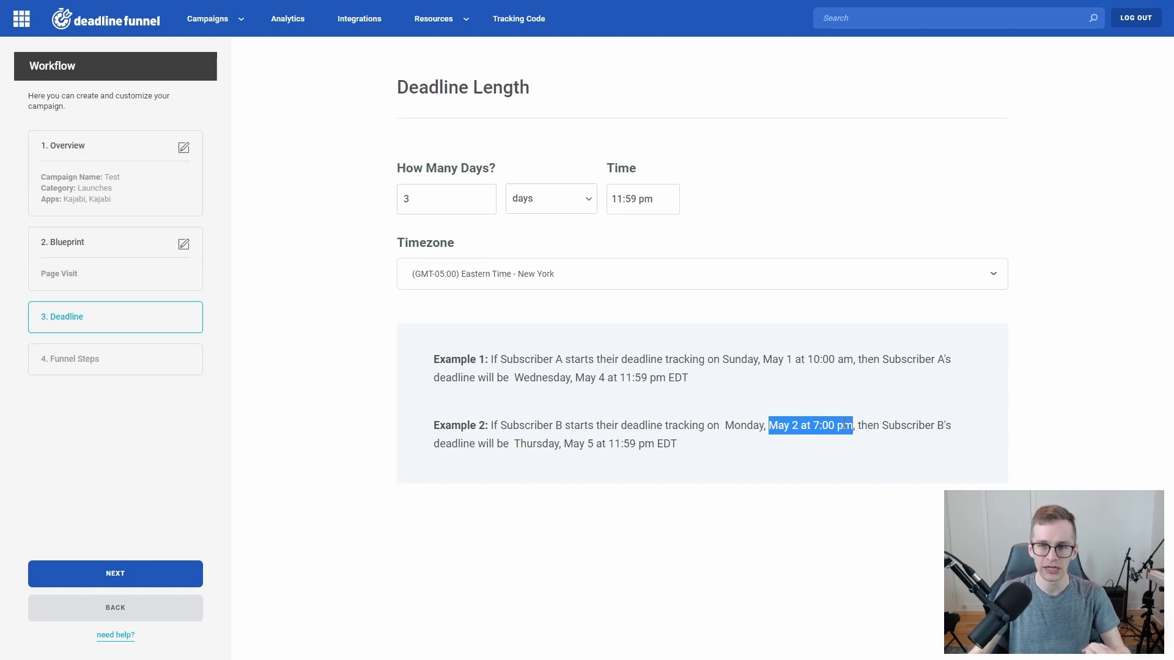
{"action": "left_click", "coordinate": [827, 428]}
{"action": "left_click_drag", "start_coordinate": [567, 447], "coordinate": [598, 445]}
{"action": "left_click", "coordinate": [635, 443]}
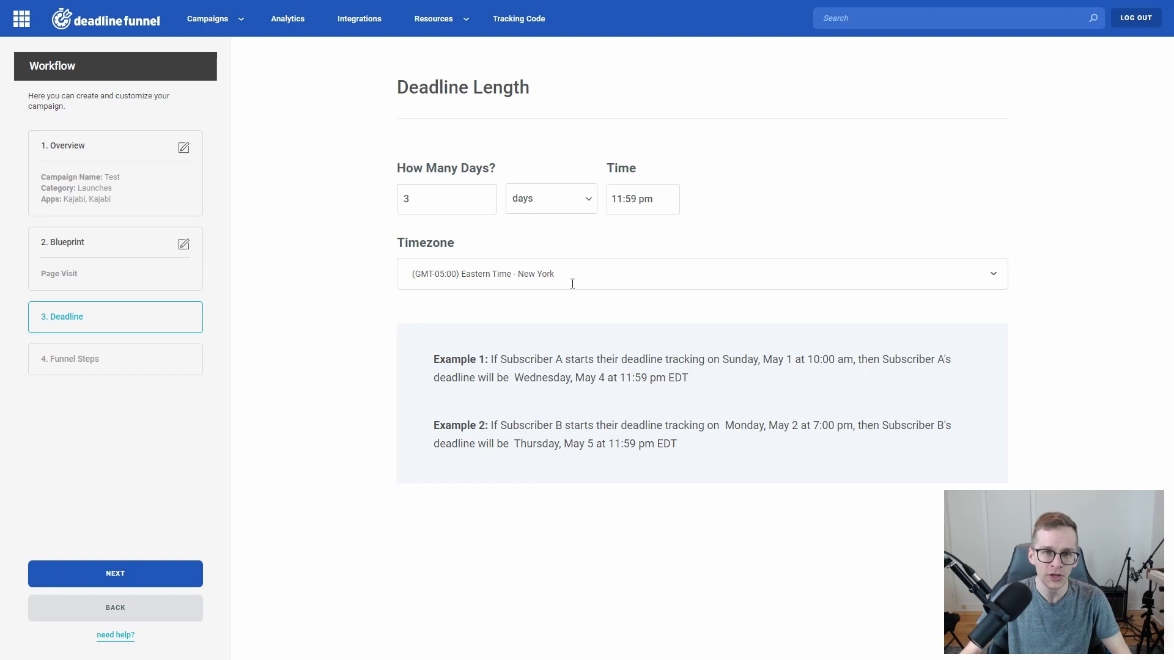
Step: Check the available timezones, keep Eastern Time - New York with the default deadline length, and continue to the funnel steps
{"action": "left_click", "coordinate": [518, 275]}
{"action": "scroll", "coordinate": [544, 325], "scroll_direction": "down", "scroll_amount": 5}
{"action": "scroll", "coordinate": [547, 330], "scroll_direction": "down", "scroll_amount": 1}
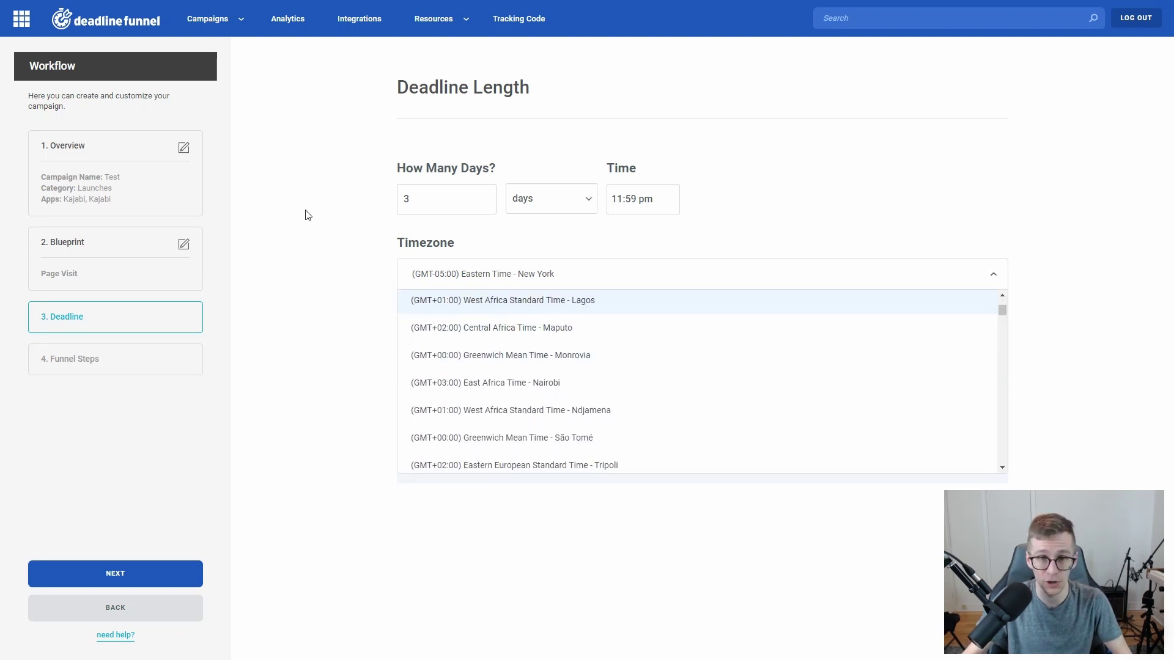
{"action": "left_click", "coordinate": [333, 241]}
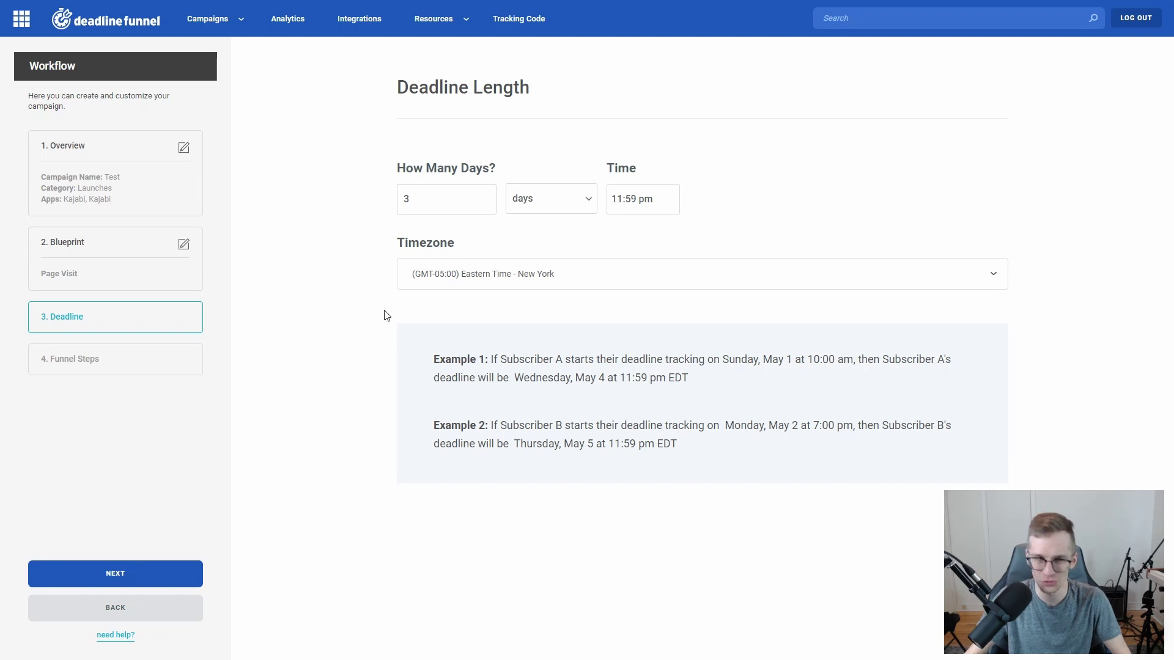
{"action": "left_click", "coordinate": [123, 578]}
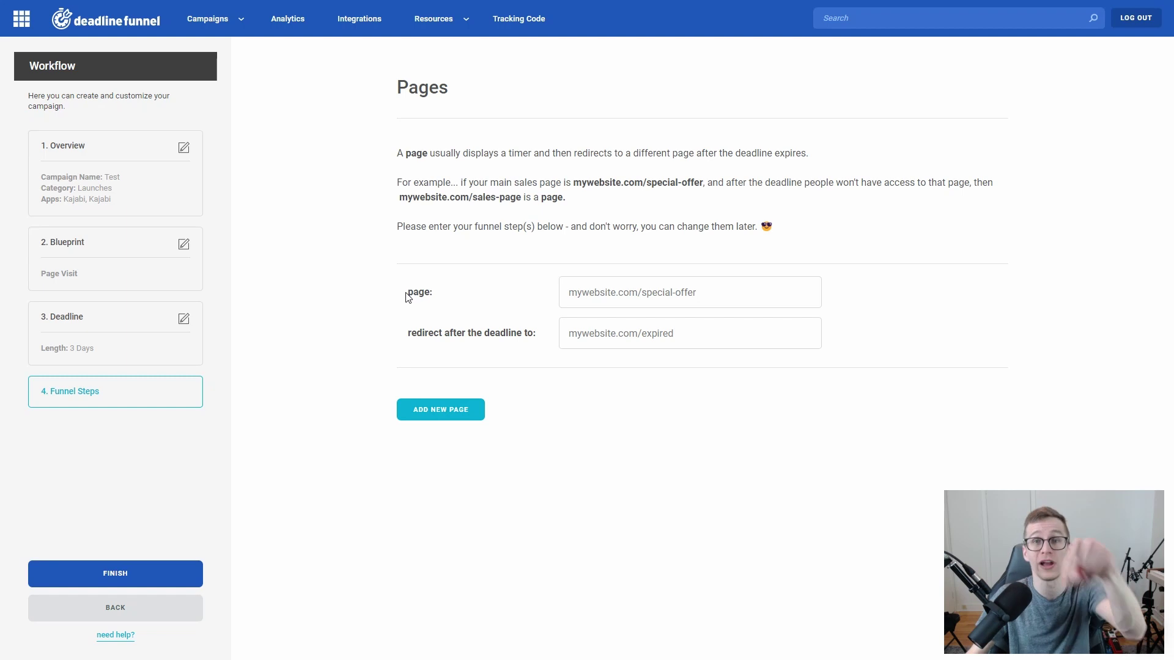
{"action": "left_click", "coordinate": [613, 288]}
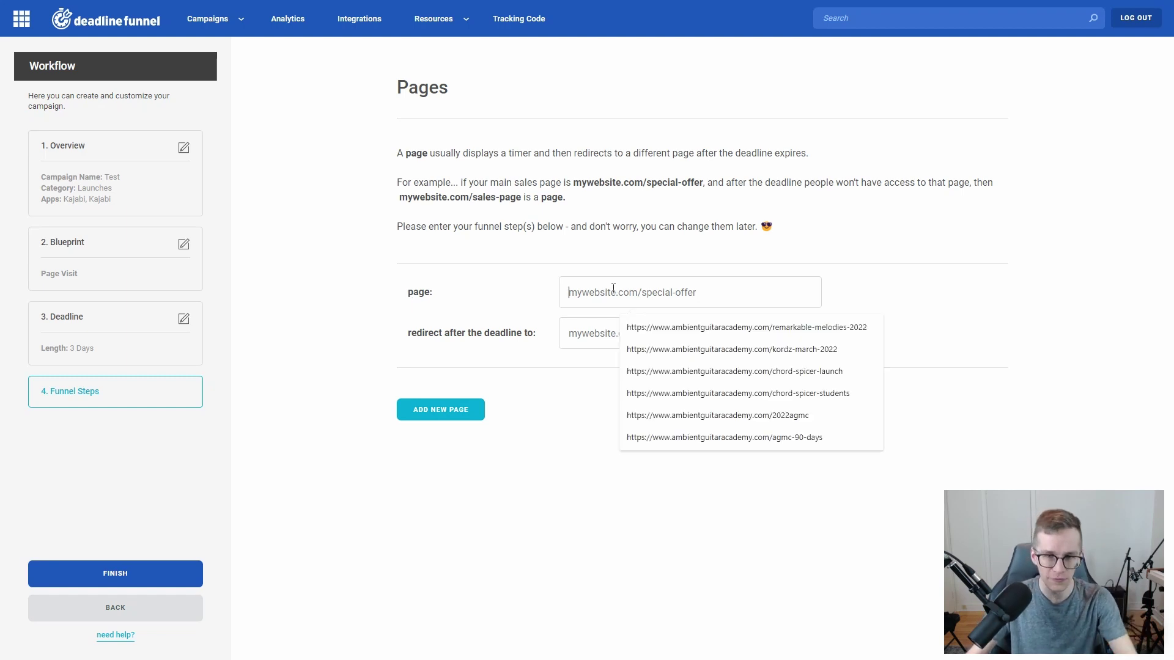
{"action": "type", "text": "https://www.enseibgne"}
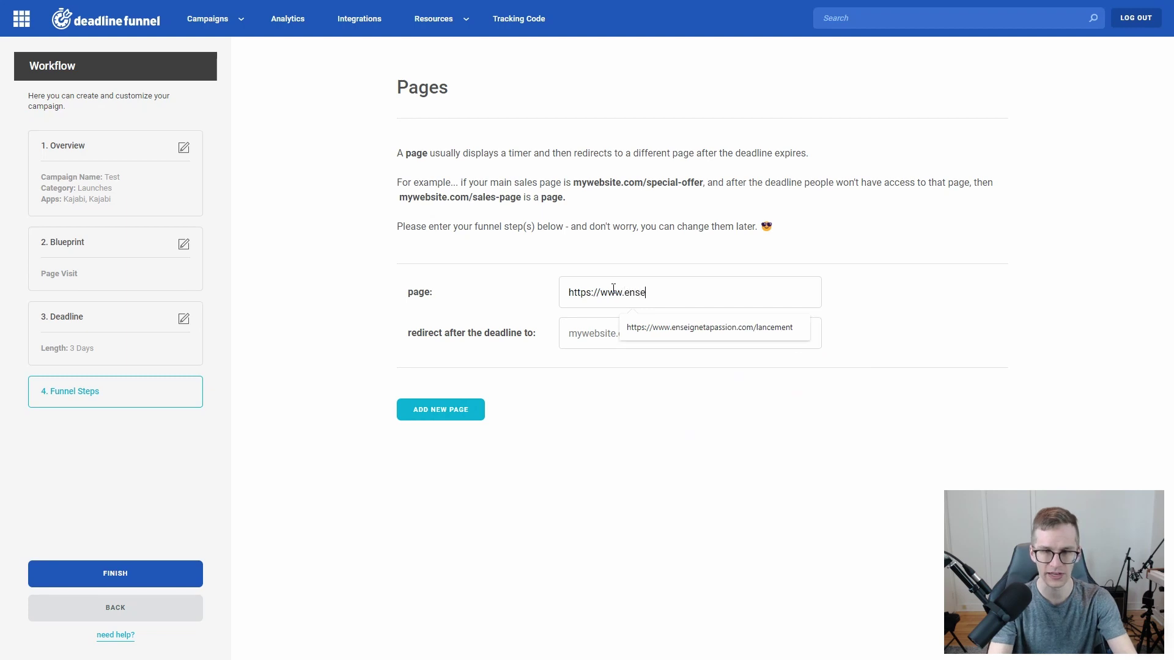
{"action": "key", "text": "BackSpace"}
{"action": "key", "text": "BackSpace"}
{"action": "key", "text": "BackSpace"}
{"action": "key", "text": "BackSpace"}
{"action": "type", "text": "gnet"}
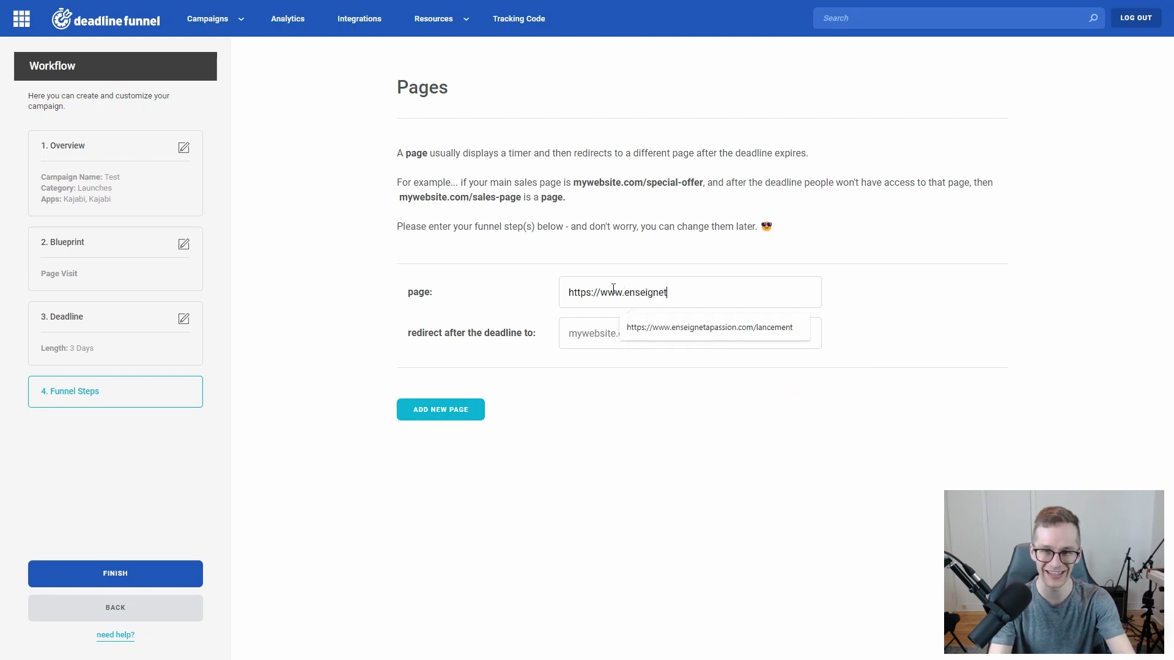
{"action": "left_click", "coordinate": [694, 327]}
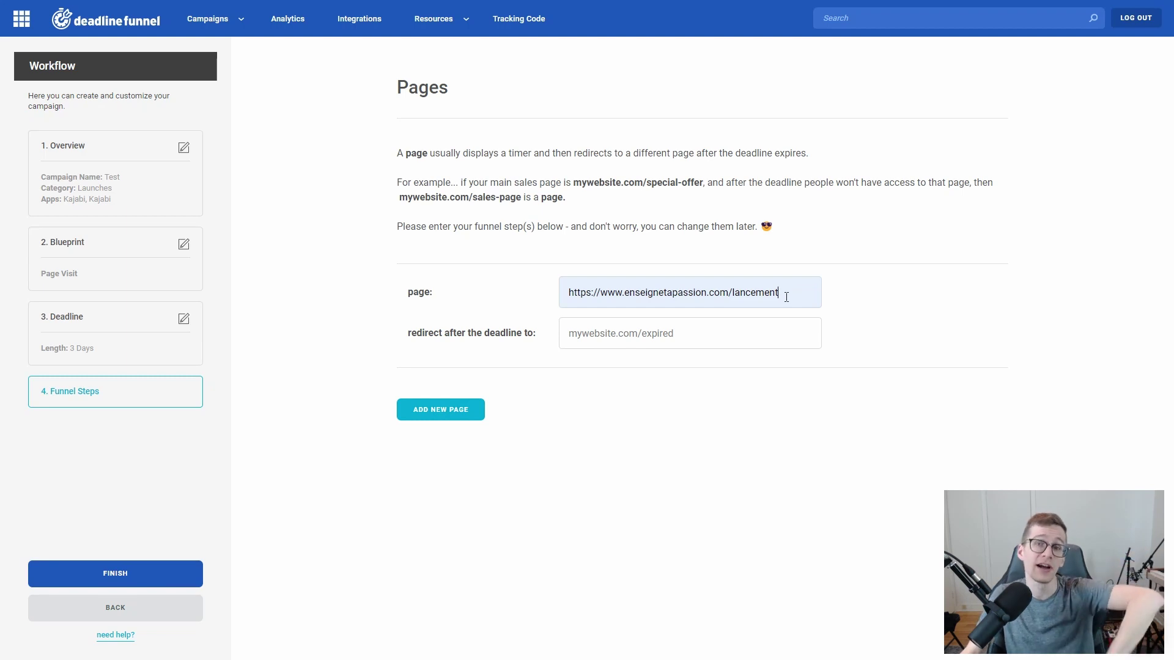
{"action": "left_click_drag", "start_coordinate": [782, 294], "coordinate": [536, 298]}
{"action": "key", "text": "ctrl+c"}
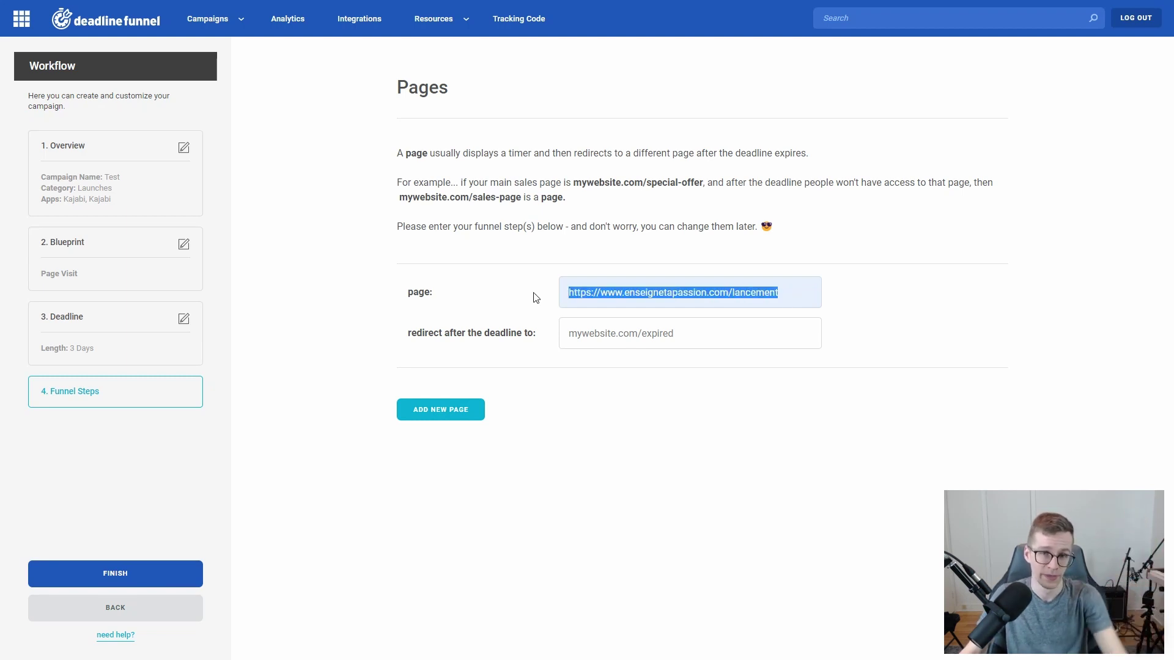
{"action": "left_click", "coordinate": [611, 328]}
{"action": "key", "text": "ctrl+v"}
{"action": "left_click_drag", "start_coordinate": [780, 334], "coordinate": [732, 334]}
{"action": "type", "text": "expire"}
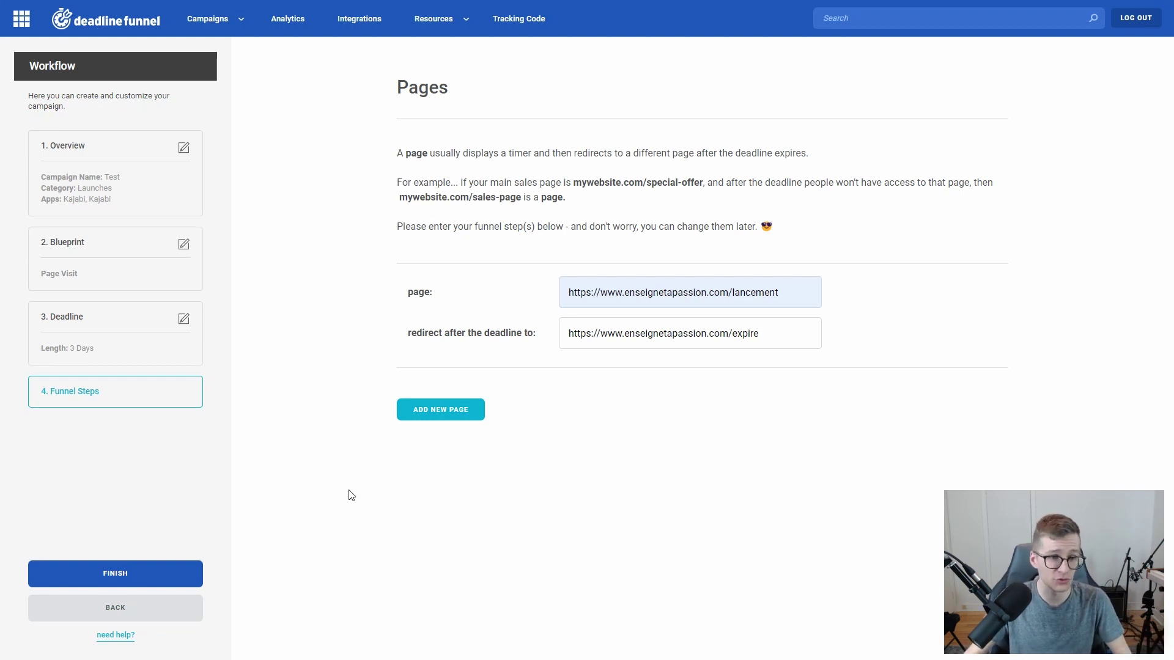
{"action": "left_click", "coordinate": [148, 578]}
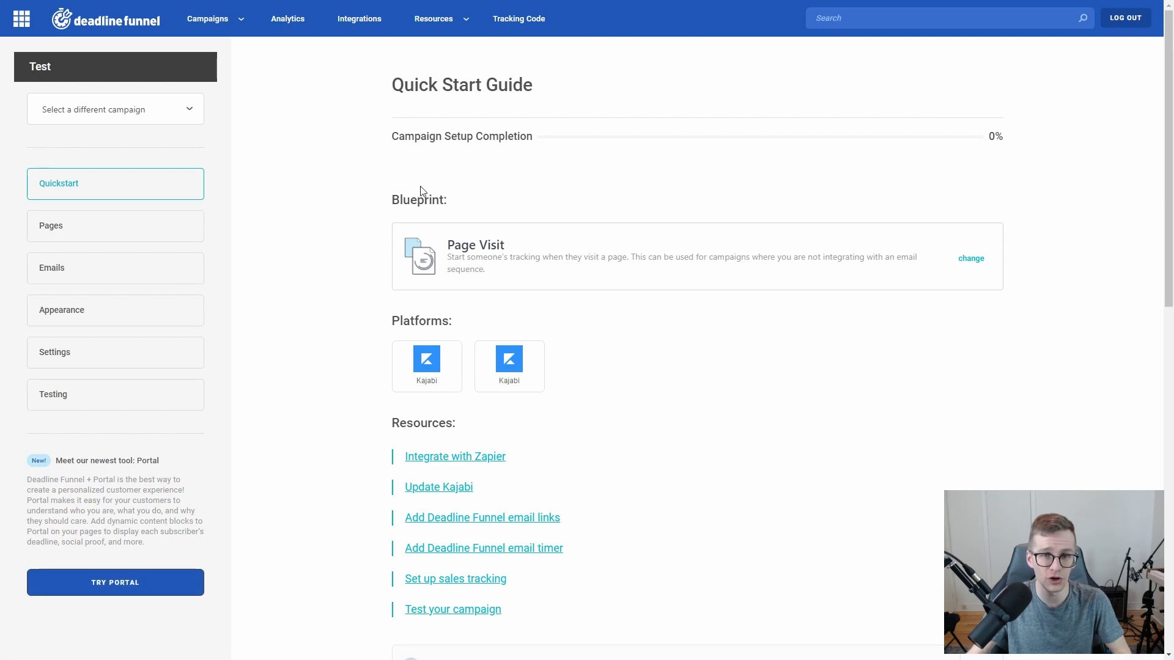
Step: Look through the Test campaign's Quick Start Guide and open the campaign's appearance editor
{"action": "scroll", "coordinate": [446, 189], "scroll_direction": "down", "scroll_amount": 7}
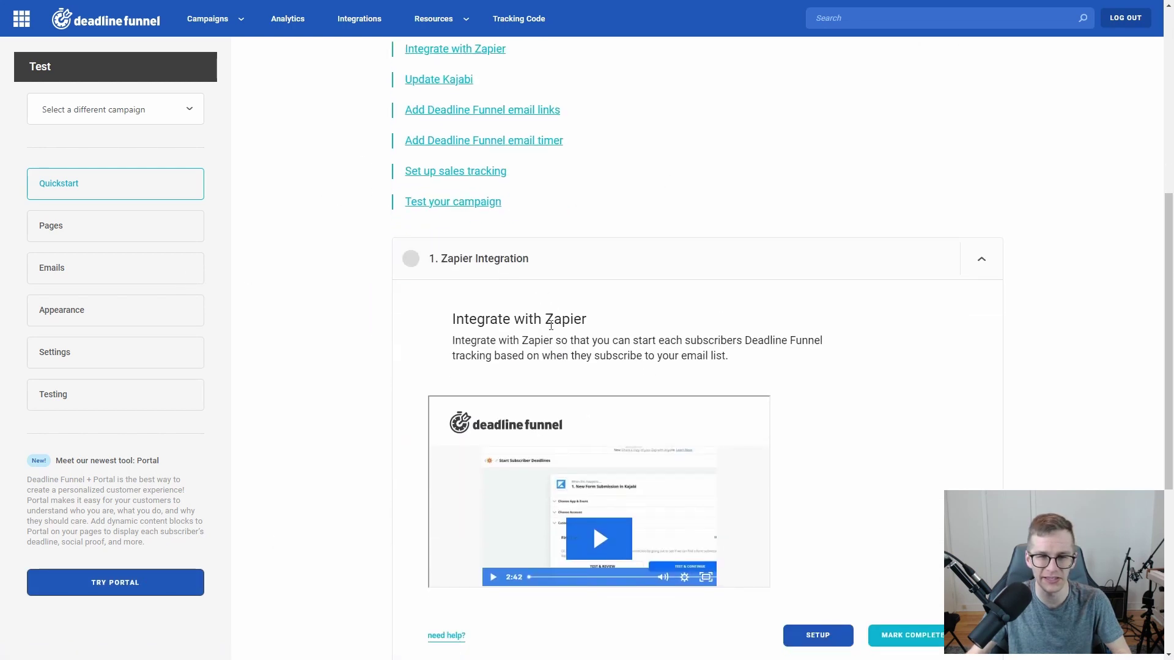
{"action": "scroll", "coordinate": [551, 326], "scroll_direction": "down", "scroll_amount": 6}
{"action": "scroll", "coordinate": [515, 333], "scroll_direction": "up", "scroll_amount": 13}
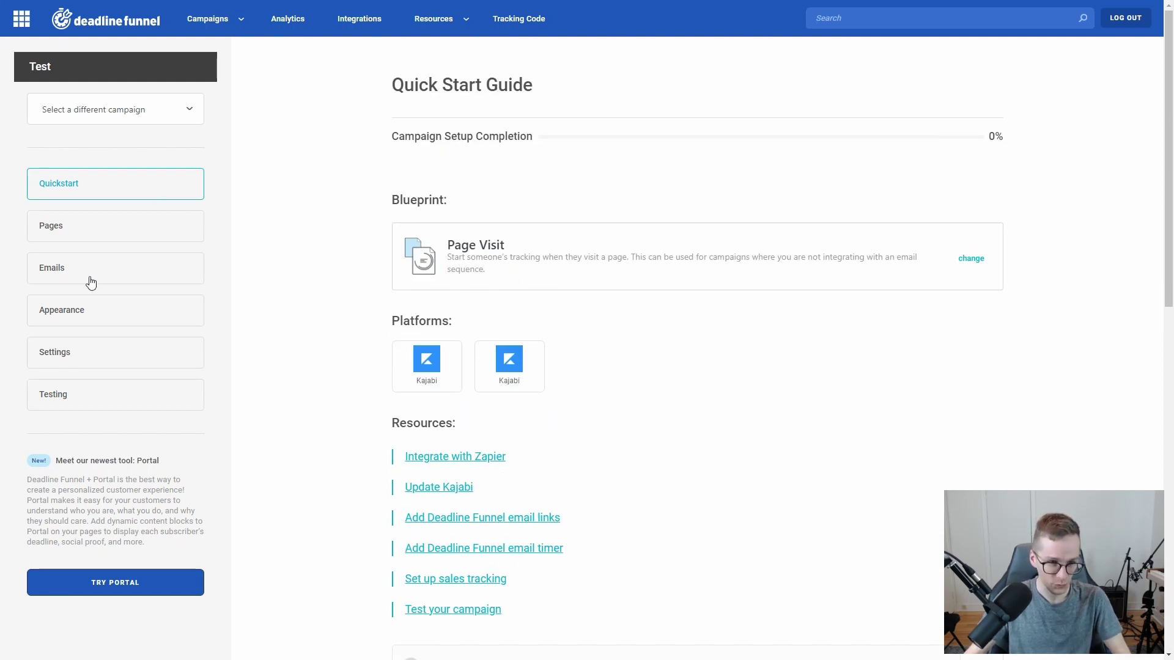
{"action": "left_click", "coordinate": [59, 314]}
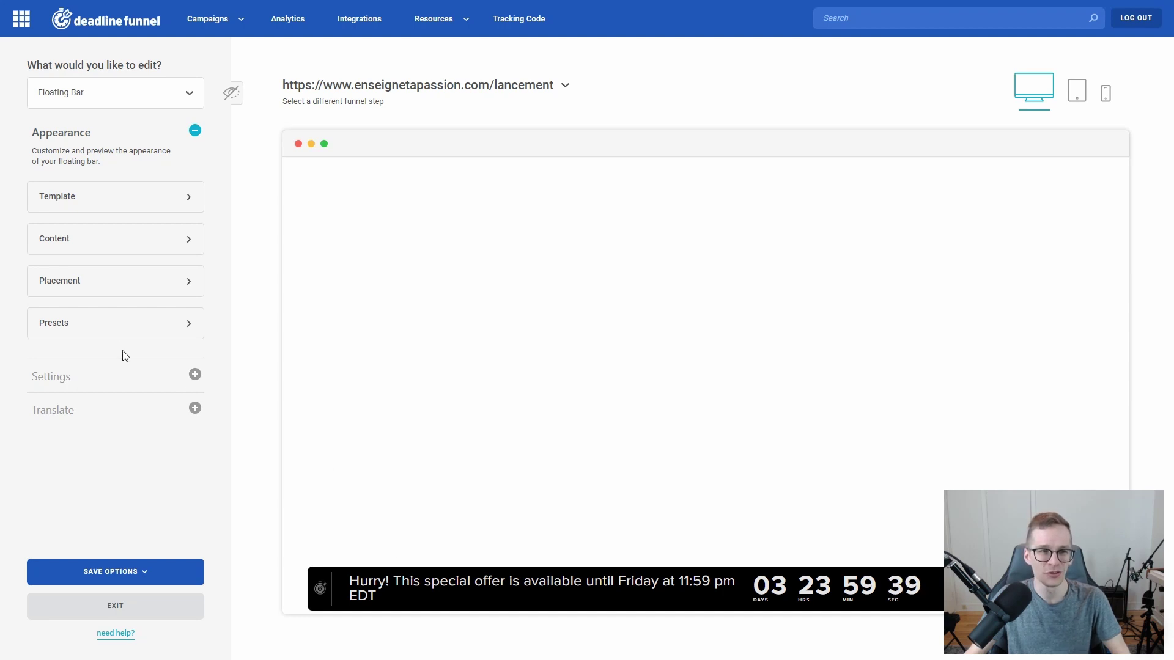
Step: Replace the floating bar text with "Cette offre est valide avant...", removing the deadline text placeholder
{"action": "left_click", "coordinate": [58, 246]}
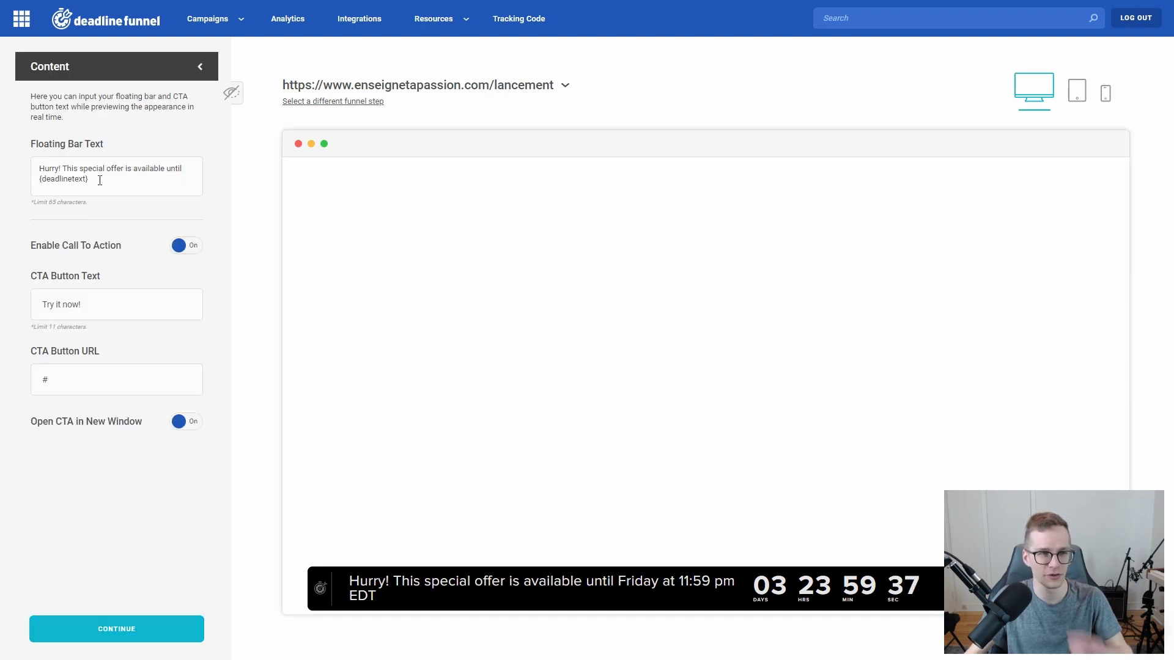
{"action": "left_click", "coordinate": [181, 169]}
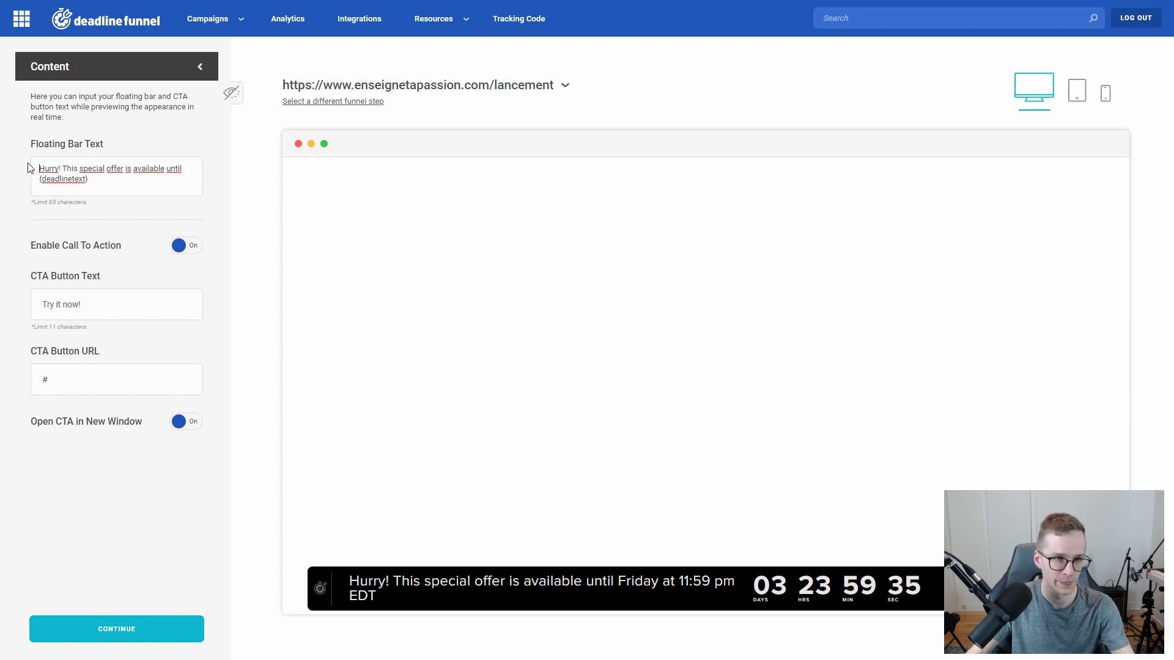
{"action": "left_click_drag", "start_coordinate": [183, 169], "coordinate": [27, 178]}
{"action": "type", "text": "Cette offre e"}
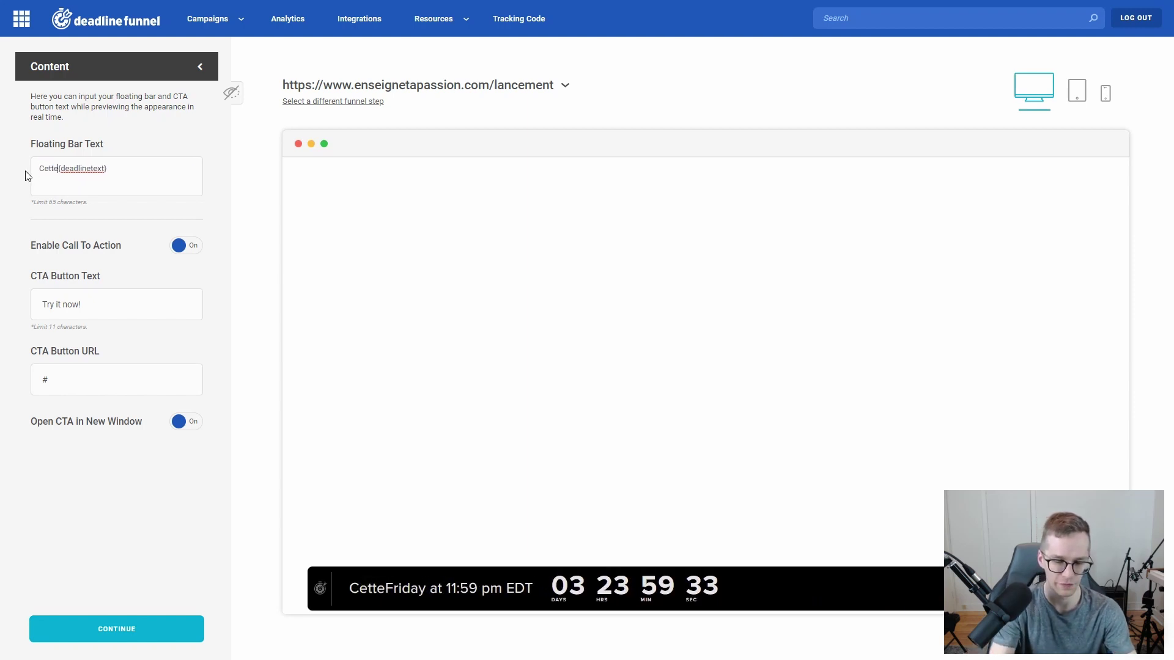
{"action": "type", "text": "st valide avant"}
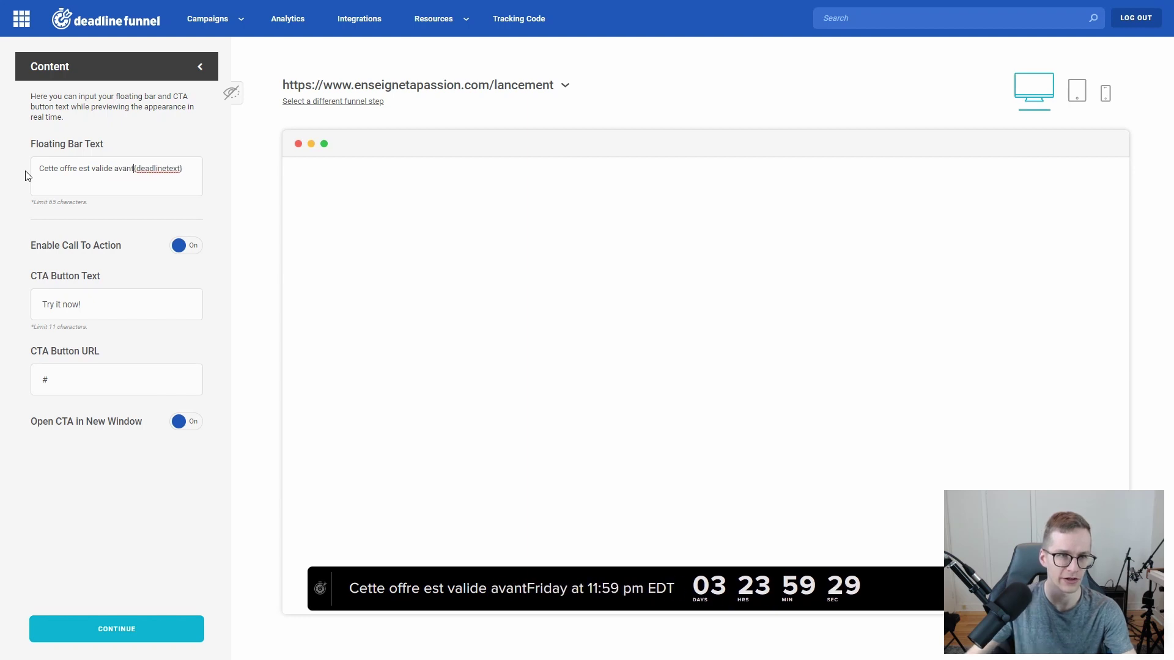
{"action": "left_click", "coordinate": [133, 175], "text": "shift"}
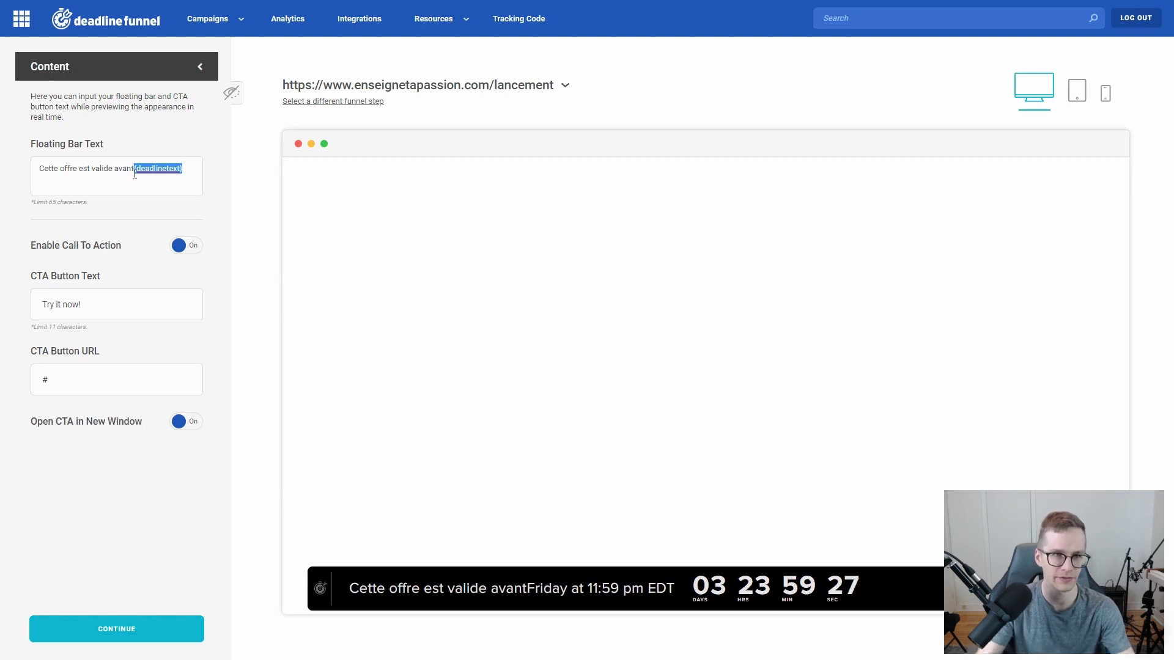
{"action": "key", "text": "BackSpace"}
{"action": "type", "text": "..."}
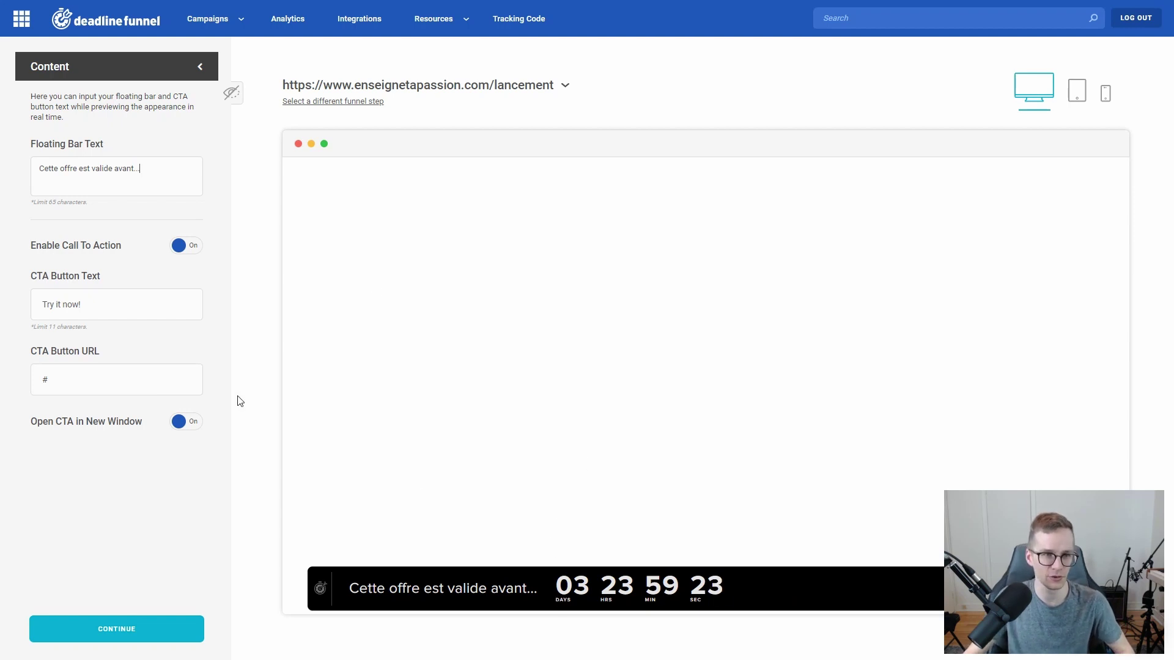
{"action": "left_click", "coordinate": [134, 634]}
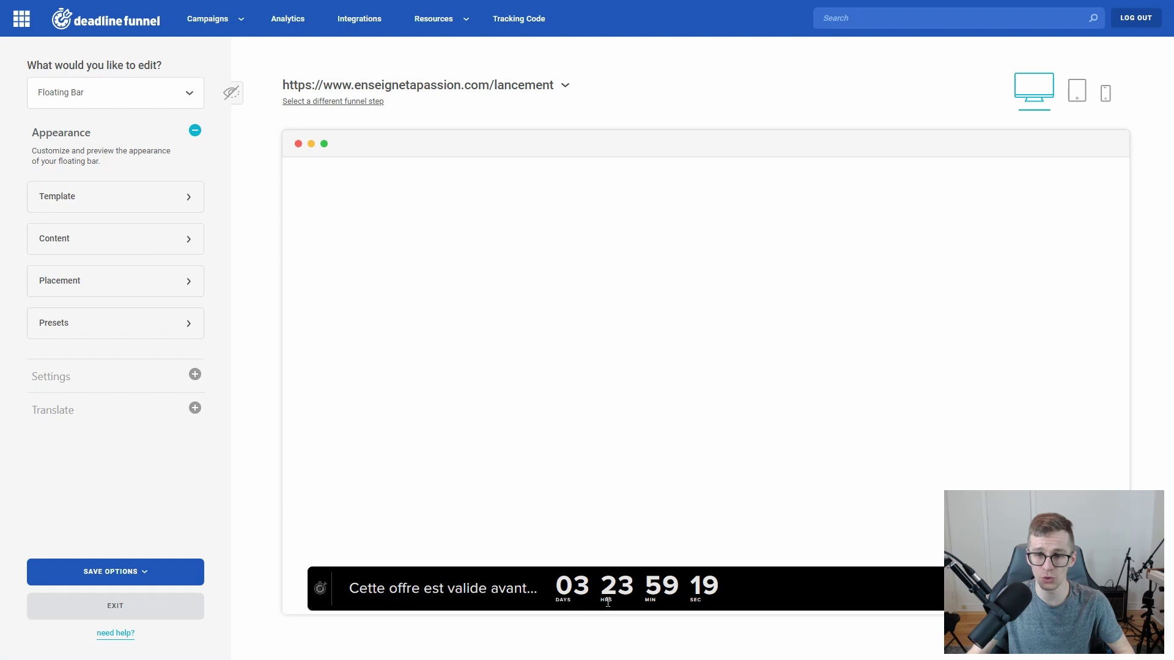
Step: Translate the floating bar's timer labels to Jour, Heure, Min and Sec
{"action": "left_click", "coordinate": [60, 416]}
{"action": "type", "text": "Jour"}
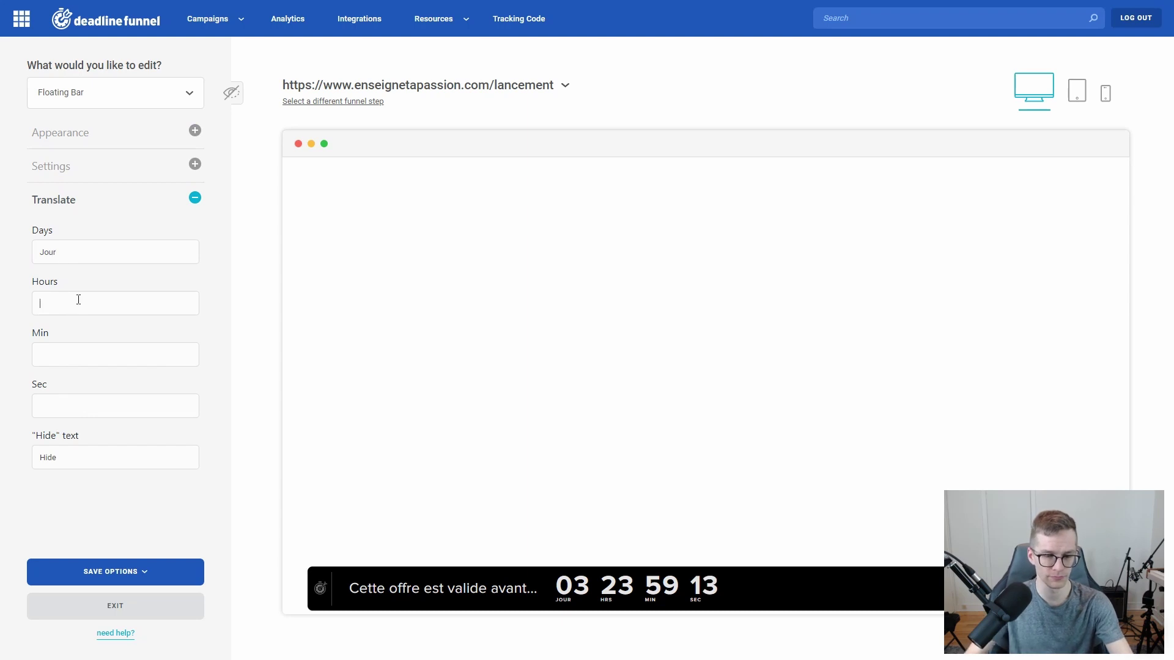
{"action": "type", "text": "Heure"}
{"action": "left_click", "coordinate": [82, 351]}
{"action": "type", "text": "Min"}
{"action": "left_click", "coordinate": [60, 411]}
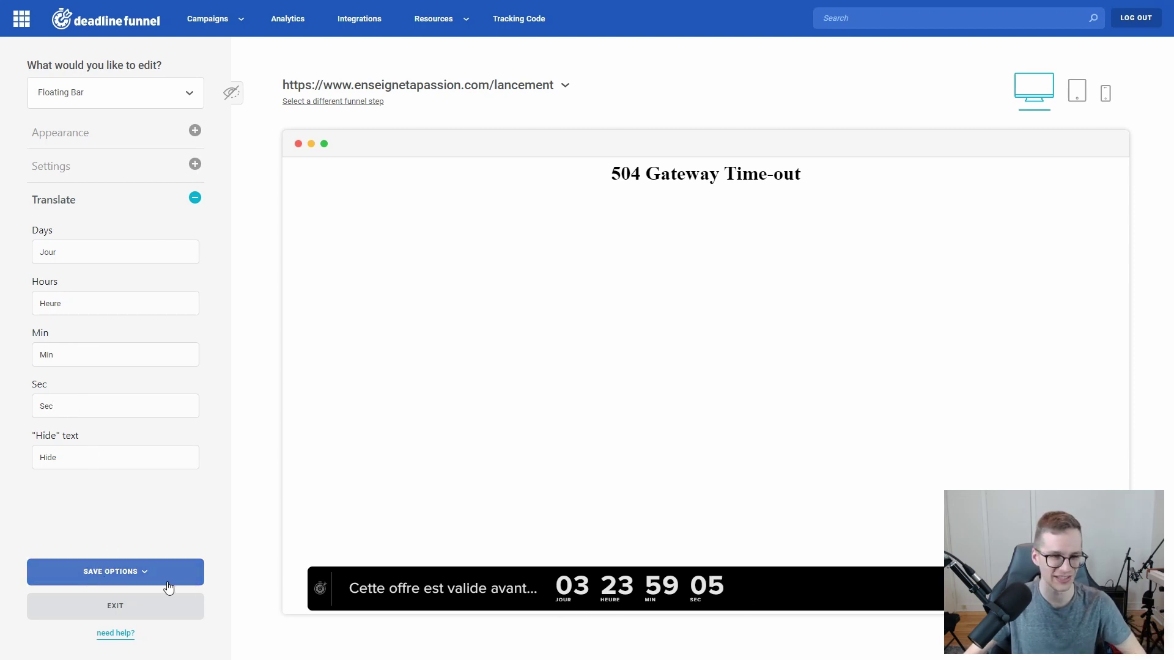
Step: Save the floating bar settings for all pages and exit the appearance editor
{"action": "left_click", "coordinate": [101, 577]}
{"action": "left_click", "coordinate": [74, 557]}
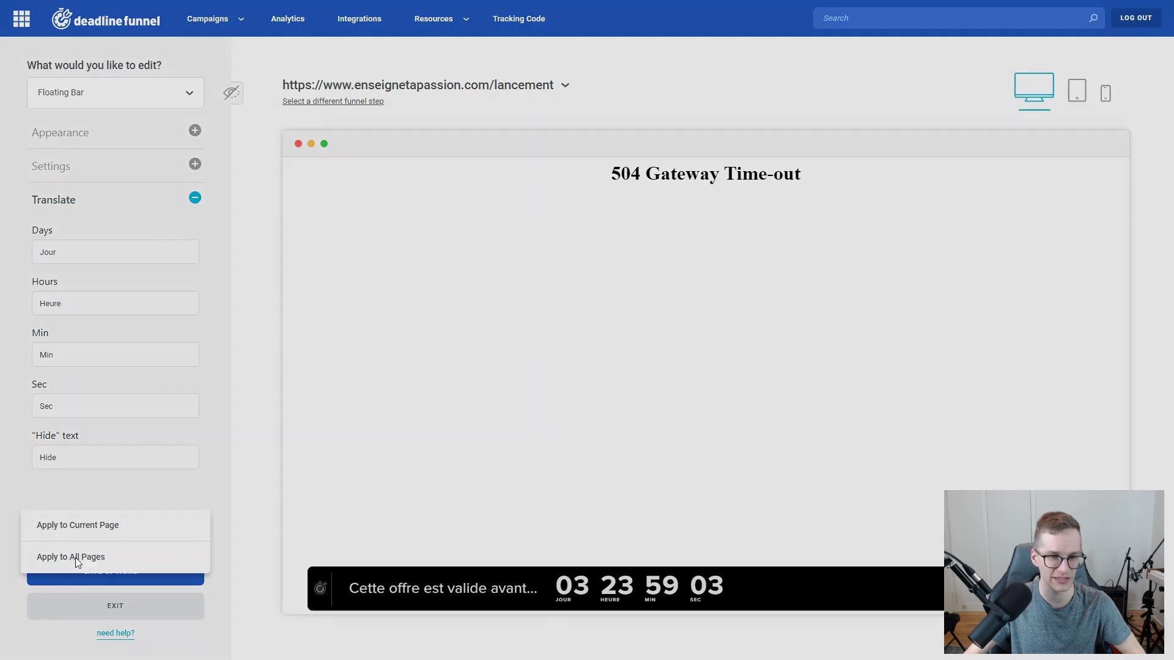
{"action": "left_click", "coordinate": [625, 374]}
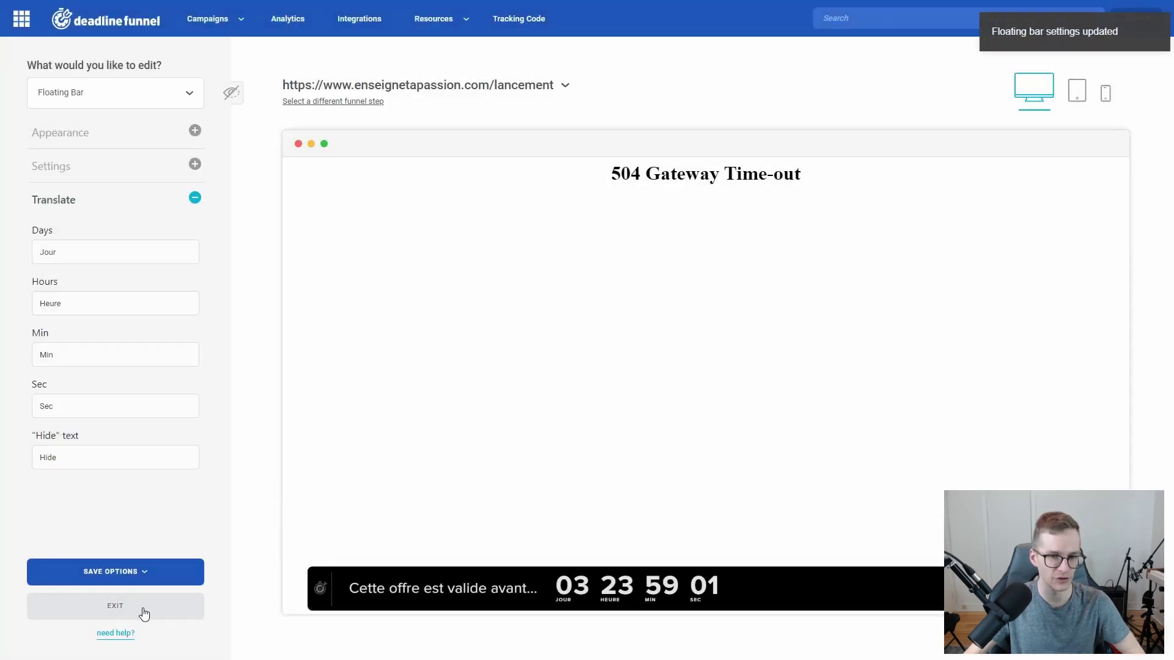
{"action": "left_click", "coordinate": [115, 606]}
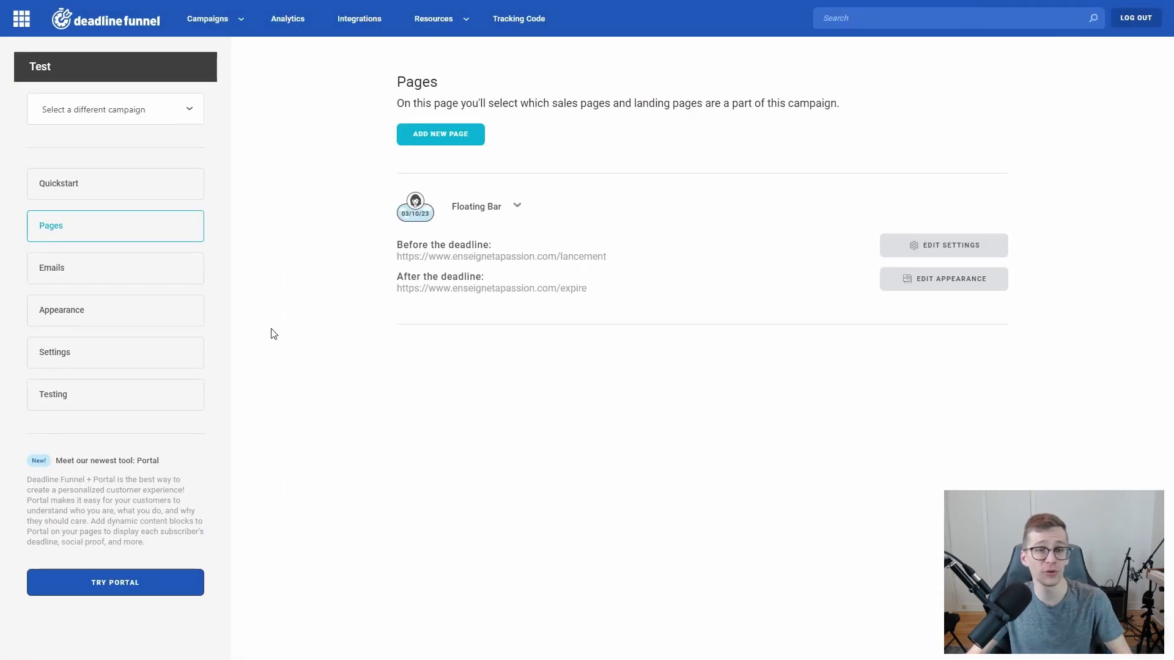
Step: Open the campaign's email setup and highlight the lancement page address under Email Links
{"action": "left_click", "coordinate": [53, 276]}
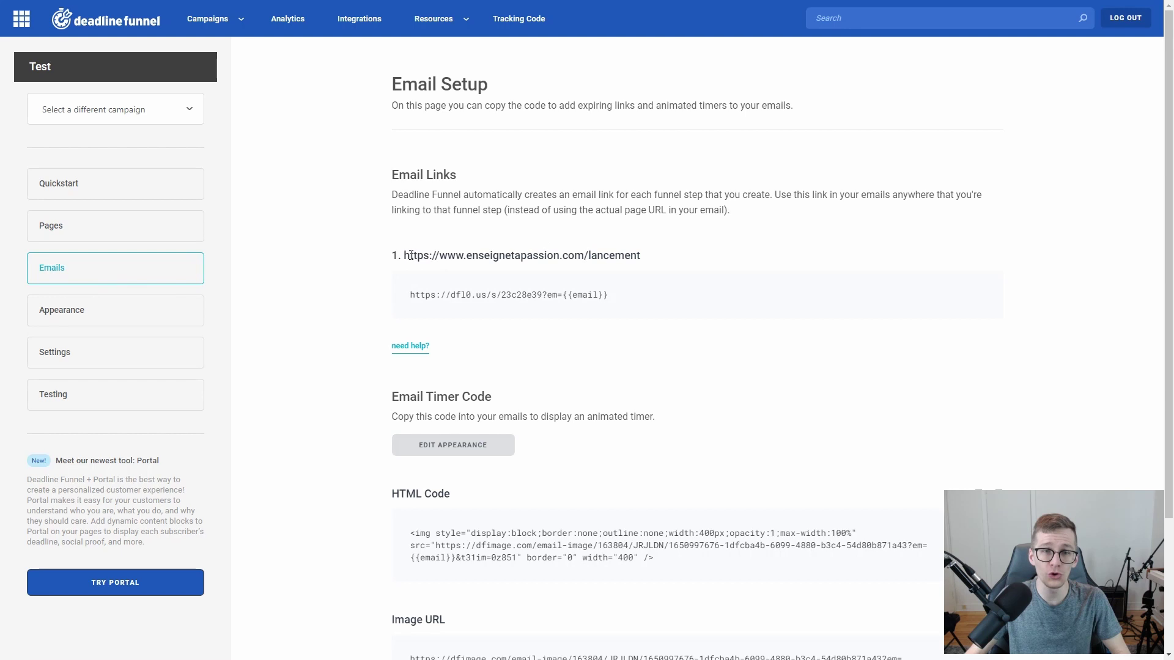
{"action": "left_click_drag", "start_coordinate": [405, 256], "coordinate": [654, 260]}
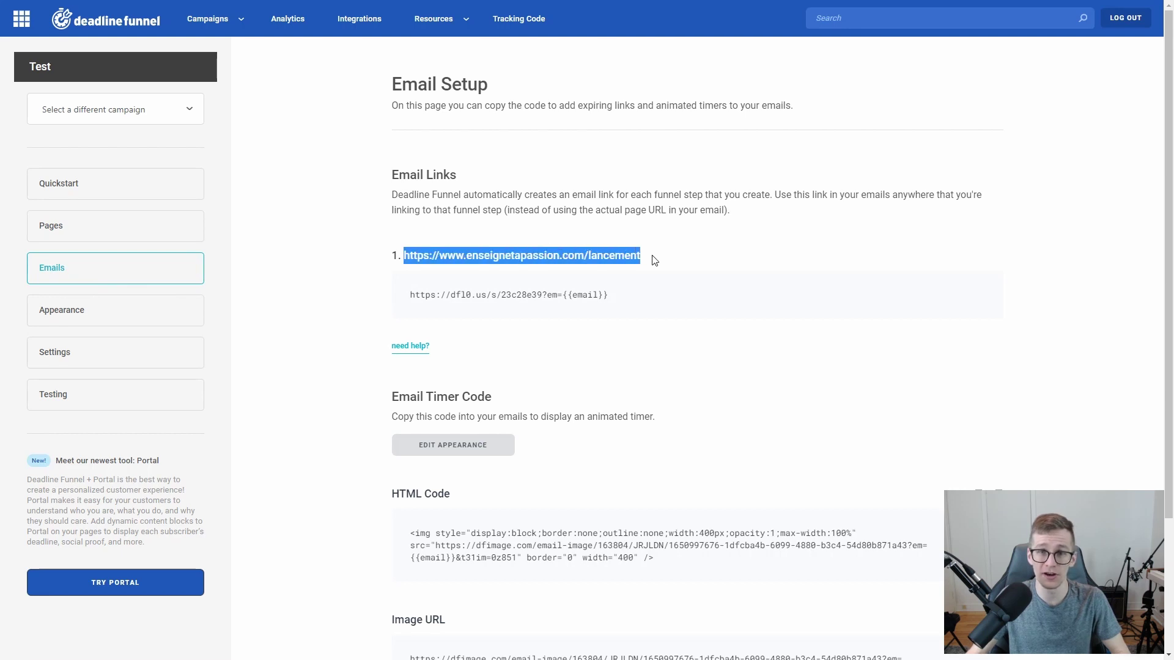
Step: Copy the lancement page's Deadline Funnel email link and switch to the "Courriel" sequence email in Kajabi
{"action": "left_click", "coordinate": [656, 260]}
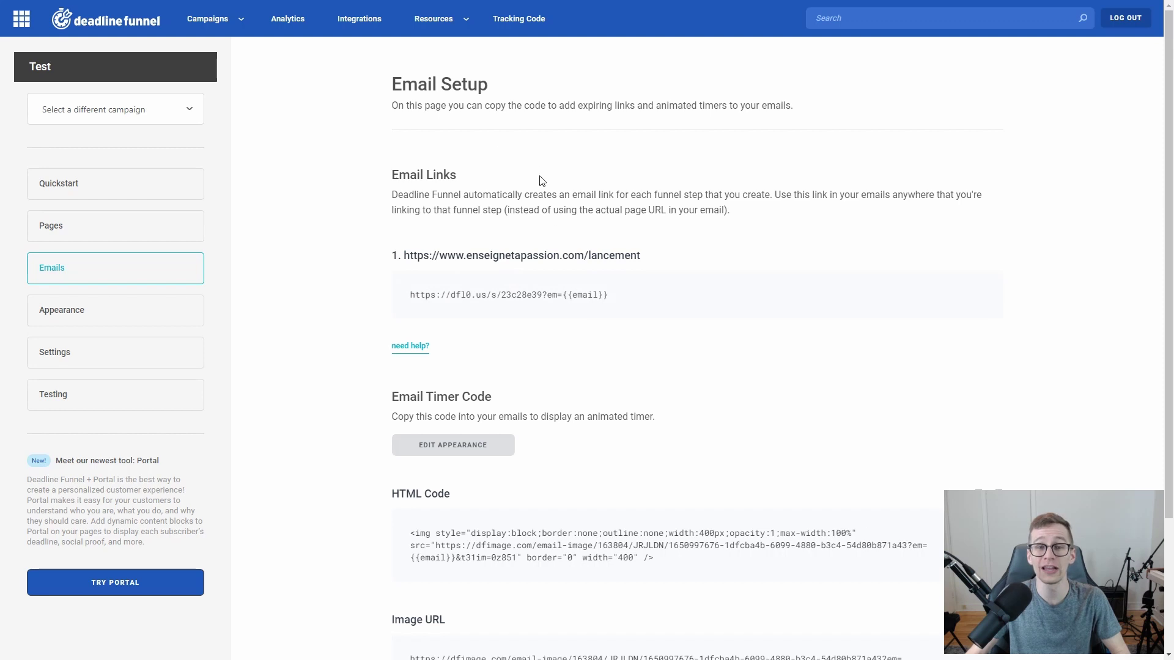
{"action": "left_click", "coordinate": [486, 297]}
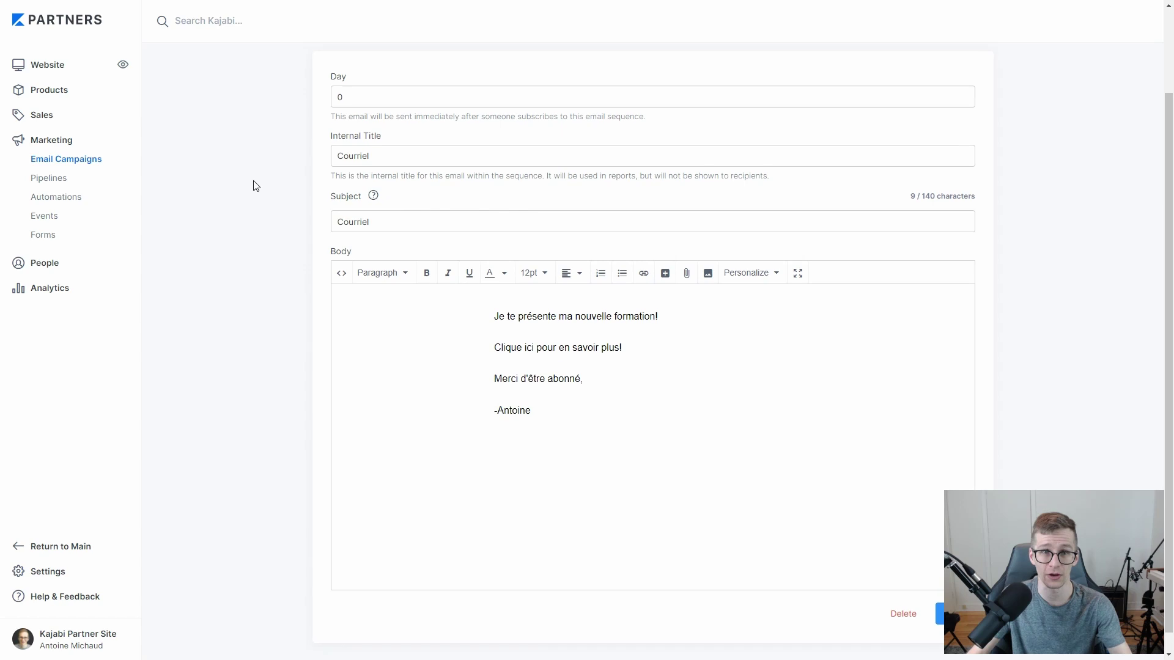
{"action": "scroll", "coordinate": [257, 183], "scroll_direction": "up", "scroll_amount": 2}
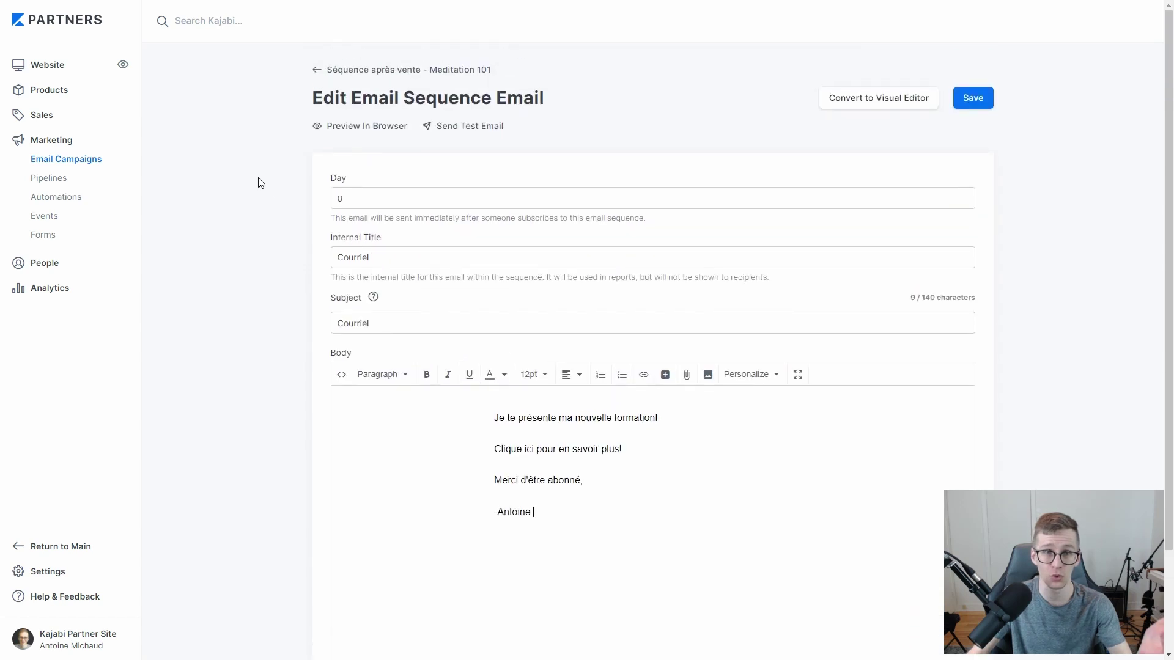
{"action": "scroll", "coordinate": [391, 116], "scroll_direction": "down", "scroll_amount": 2}
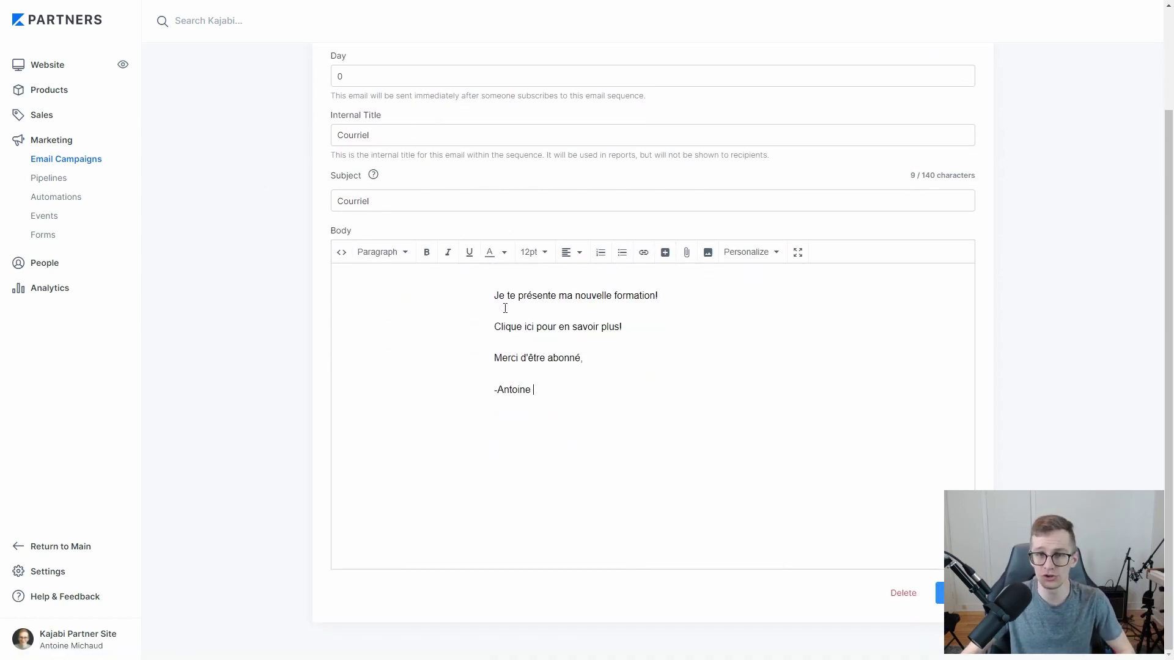
{"action": "left_click_drag", "start_coordinate": [495, 296], "coordinate": [667, 297]}
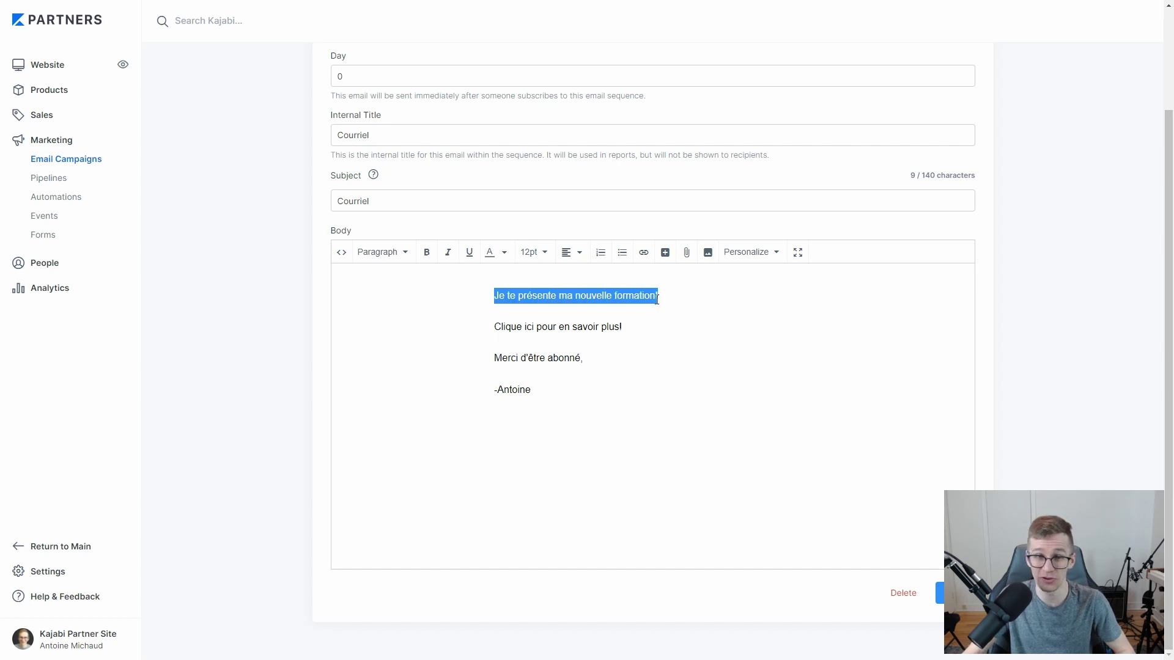
{"action": "left_click_drag", "start_coordinate": [494, 327], "coordinate": [645, 322]}
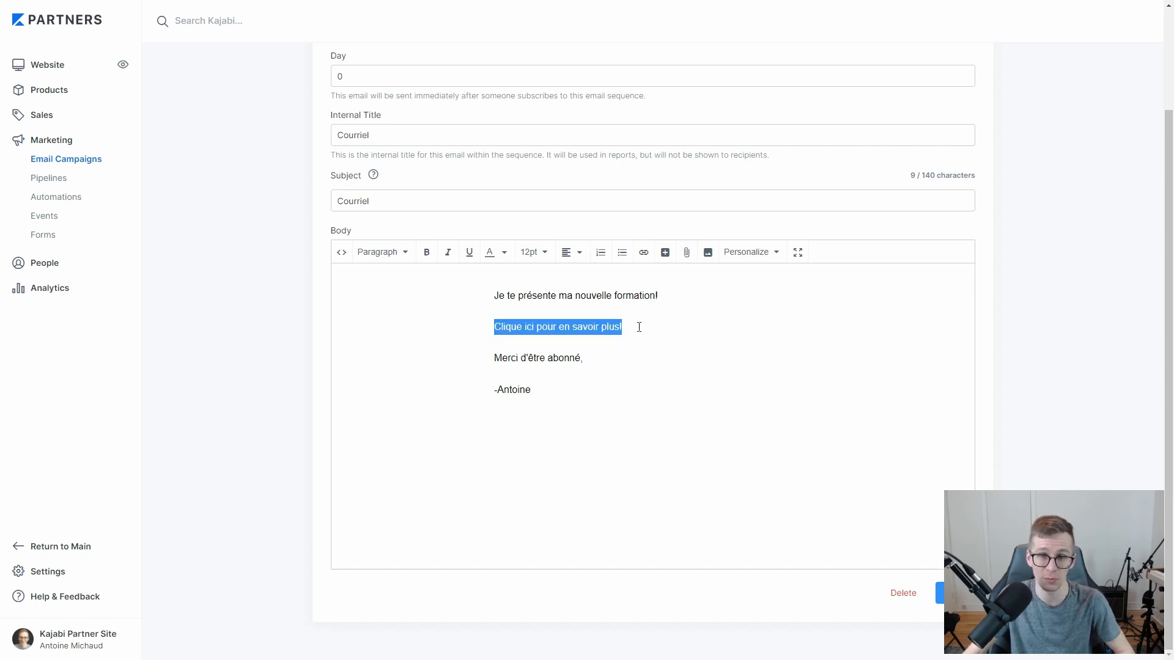
{"action": "left_click", "coordinate": [643, 325]}
{"action": "left_click_drag", "start_coordinate": [621, 327], "coordinate": [481, 332]}
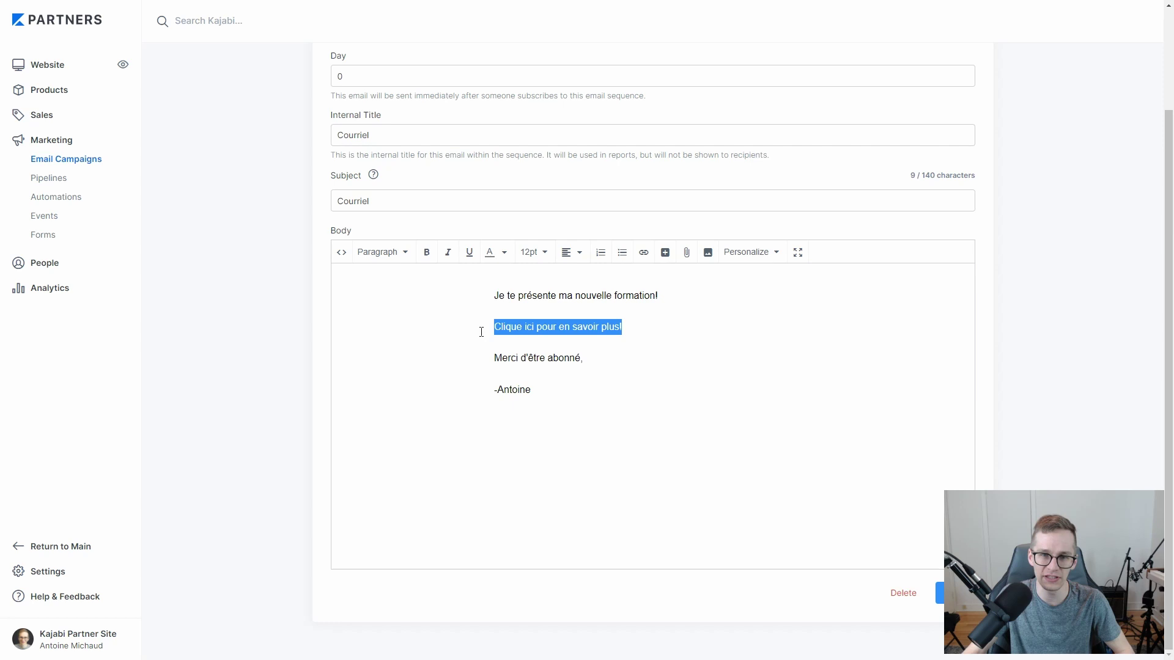
{"action": "left_click", "coordinate": [643, 252]}
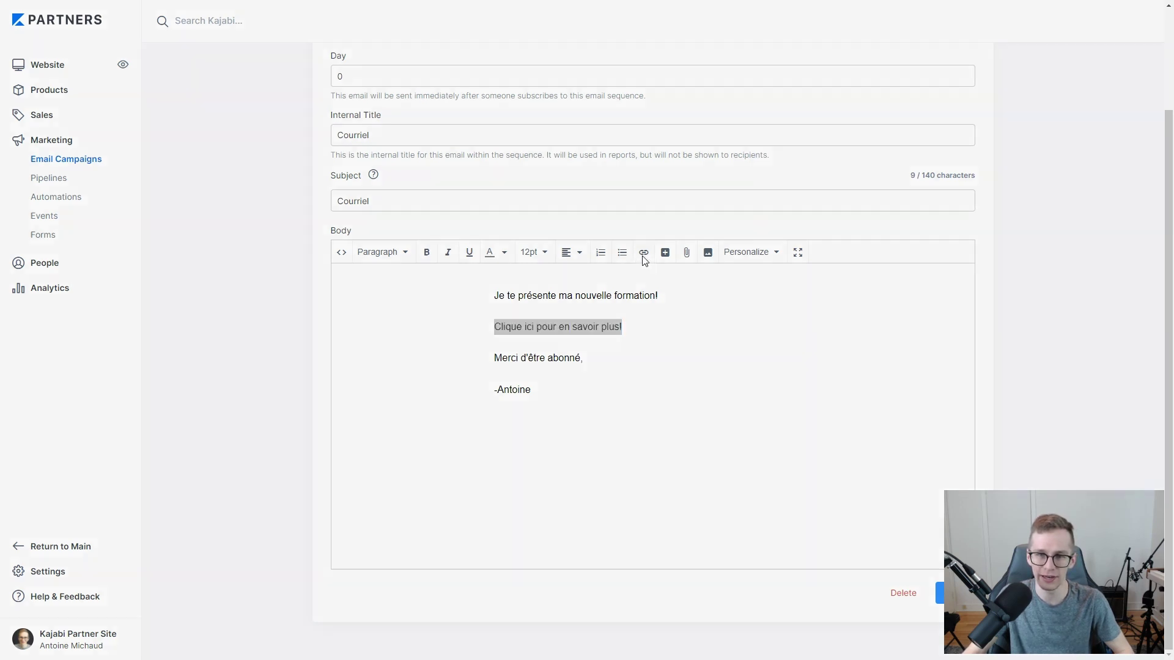
{"action": "key", "text": "ctrl+v"}
{"action": "left_click_drag", "start_coordinate": [529, 290], "coordinate": [697, 289]}
{"action": "left_click", "coordinate": [697, 289]}
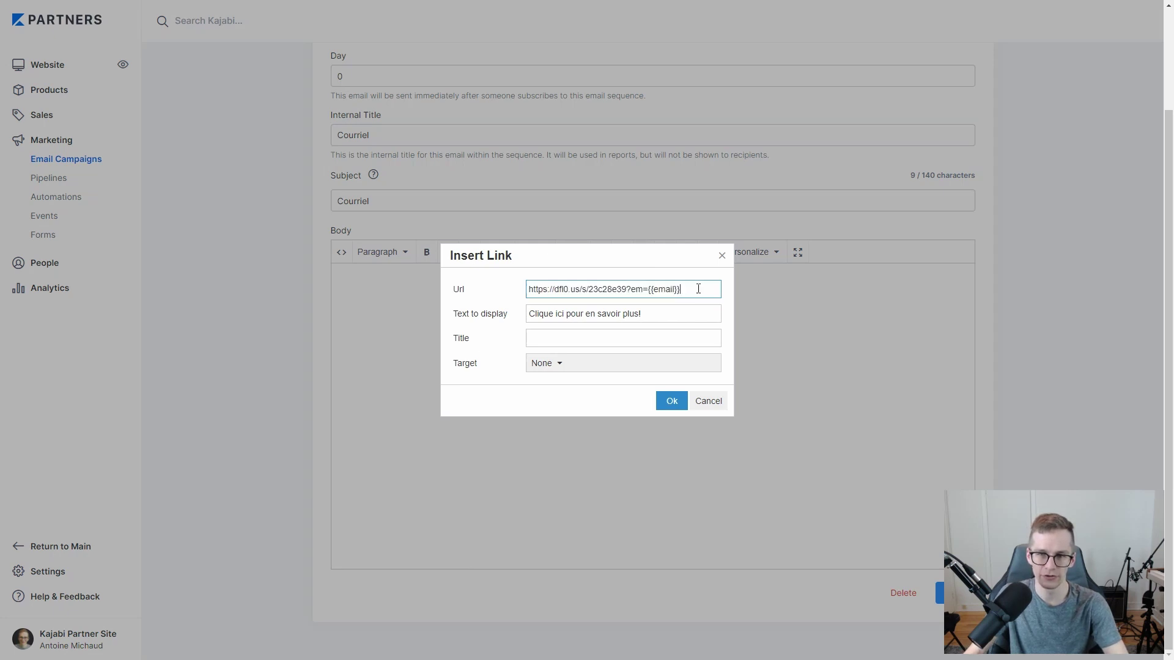
{"action": "left_click", "coordinate": [671, 402]}
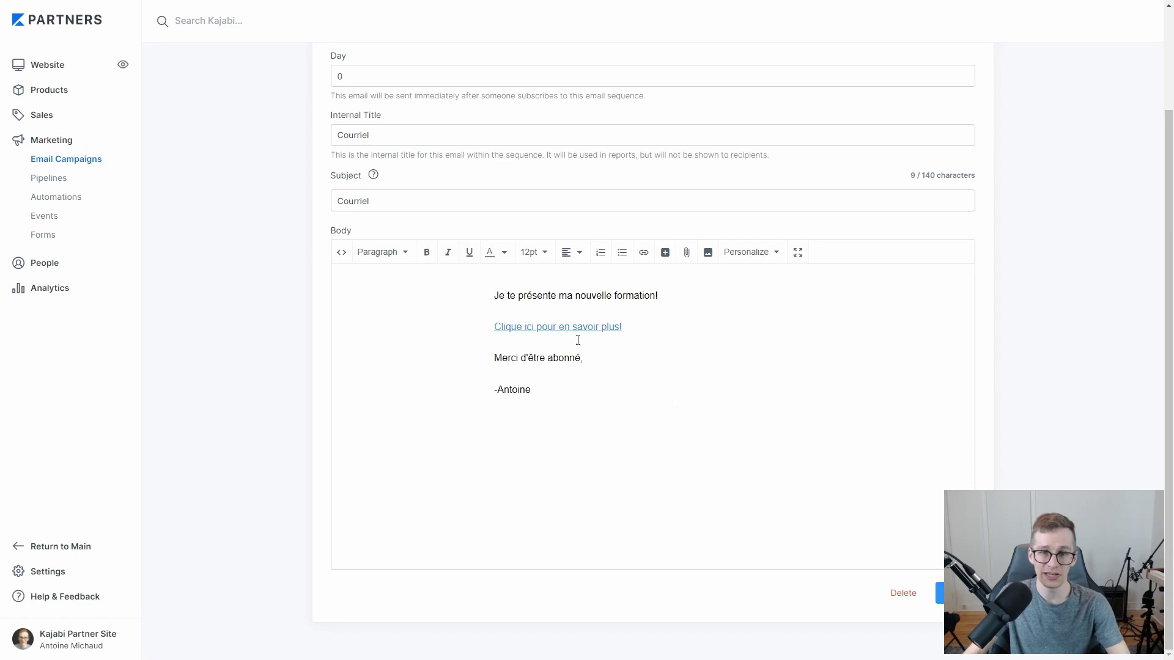
Step: Check the page behind the "Clique ici pour en savoir plus!" link and return to the email editor
{"action": "right_click", "coordinate": [545, 327]}
{"action": "left_click", "coordinate": [562, 344]}
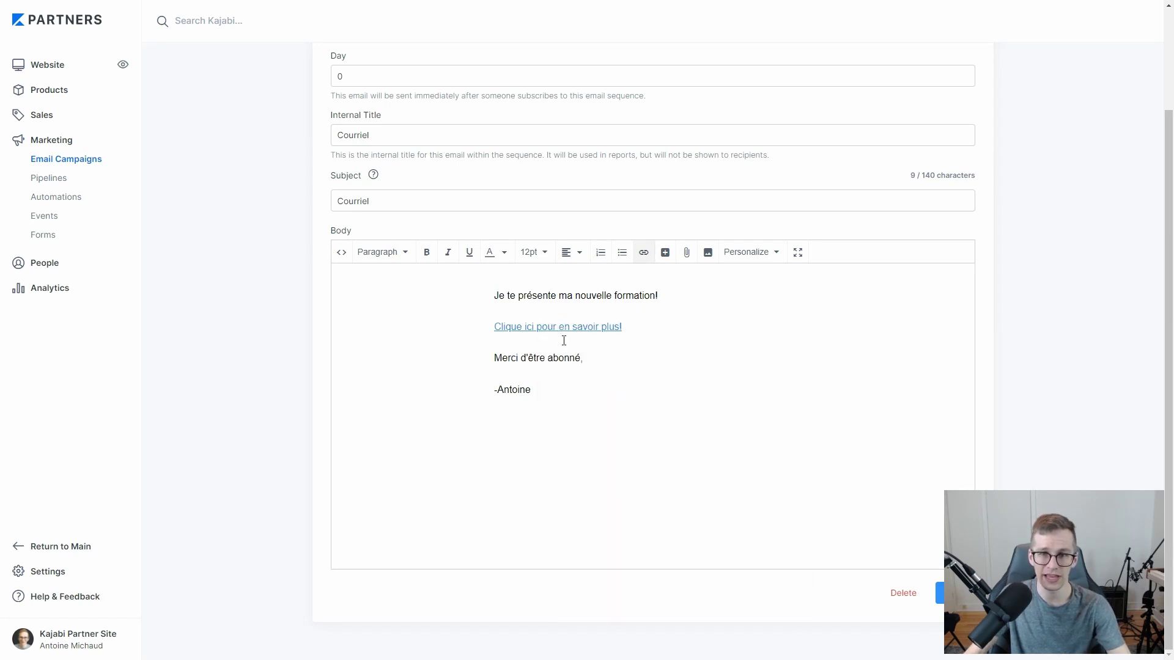
{"action": "key", "text": "ctrl+Tab"}
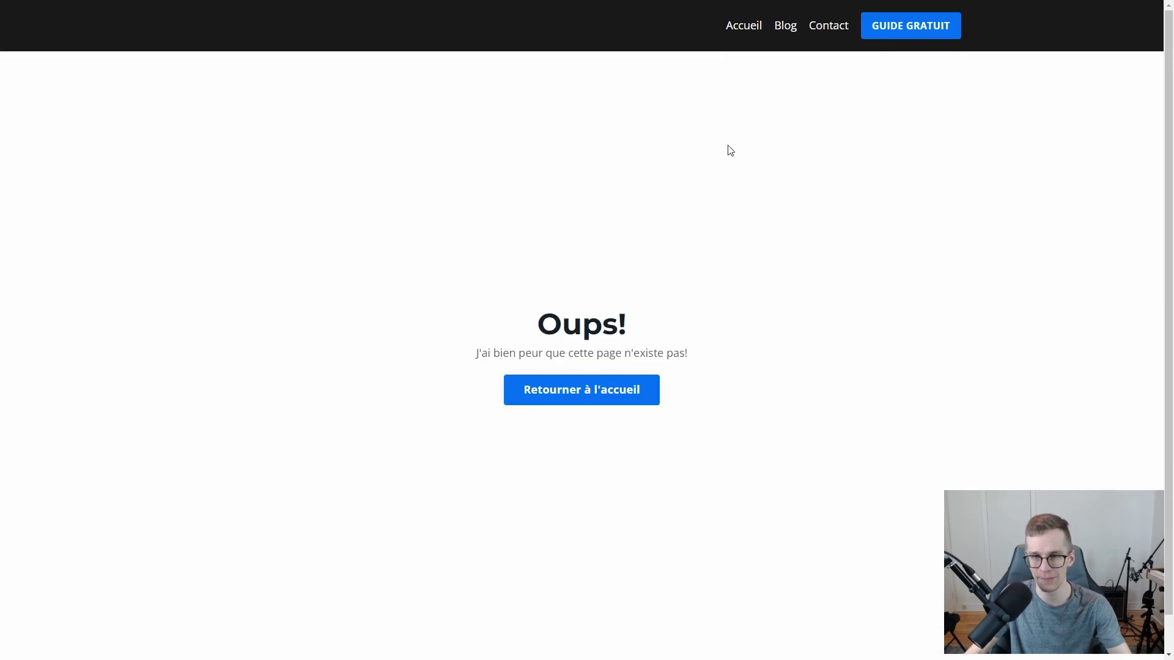
{"action": "key", "text": "ctrl+shift+Tab"}
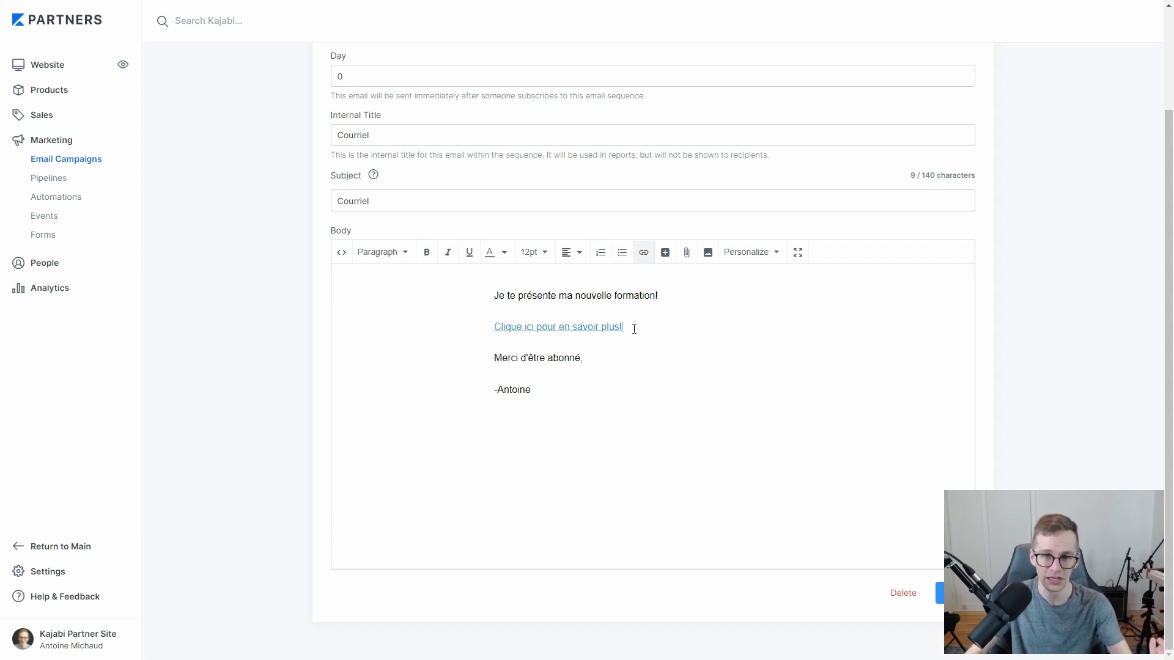
Step: Paste the raw Deadline Funnel link on its own line below the linked text, and delete it again
{"action": "left_click", "coordinate": [648, 334]}
{"action": "key", "text": "Return"}
{"action": "key", "text": "ctrl+v"}
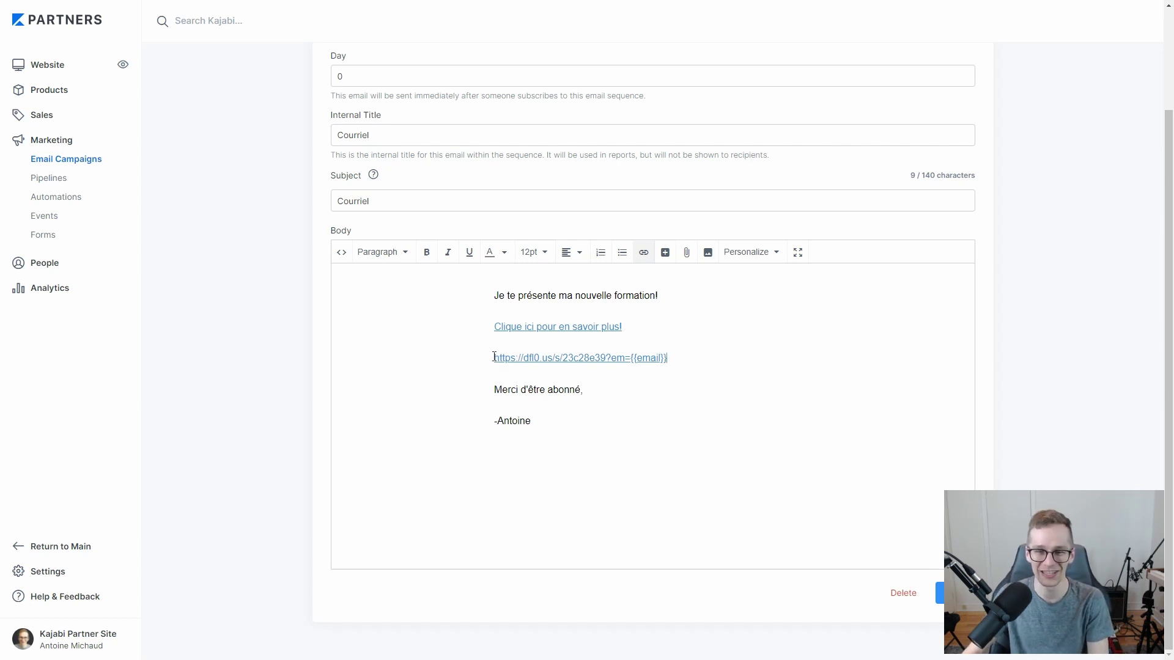
{"action": "left_click_drag", "start_coordinate": [665, 359], "coordinate": [493, 359]}
{"action": "key", "text": "BackSpace"}
{"action": "key", "text": "BackSpace"}
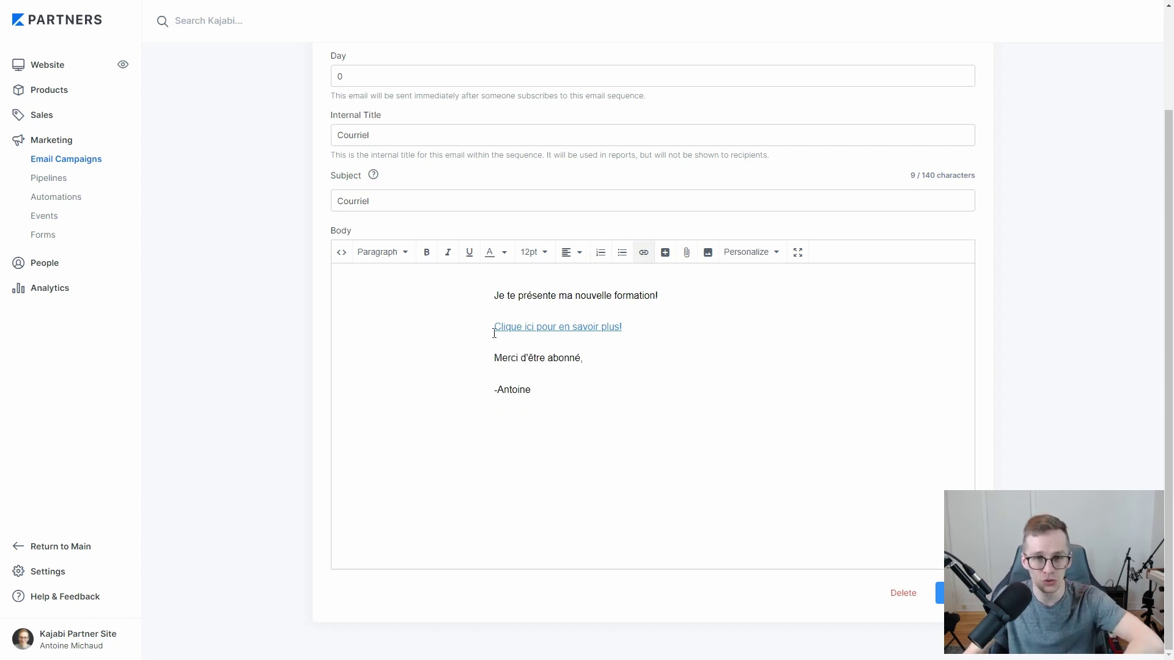
Step: Reopen the link settings of the "Clique ici pour en savoir plus!" text and confirm them
{"action": "left_click_drag", "start_coordinate": [495, 326], "coordinate": [622, 327]}
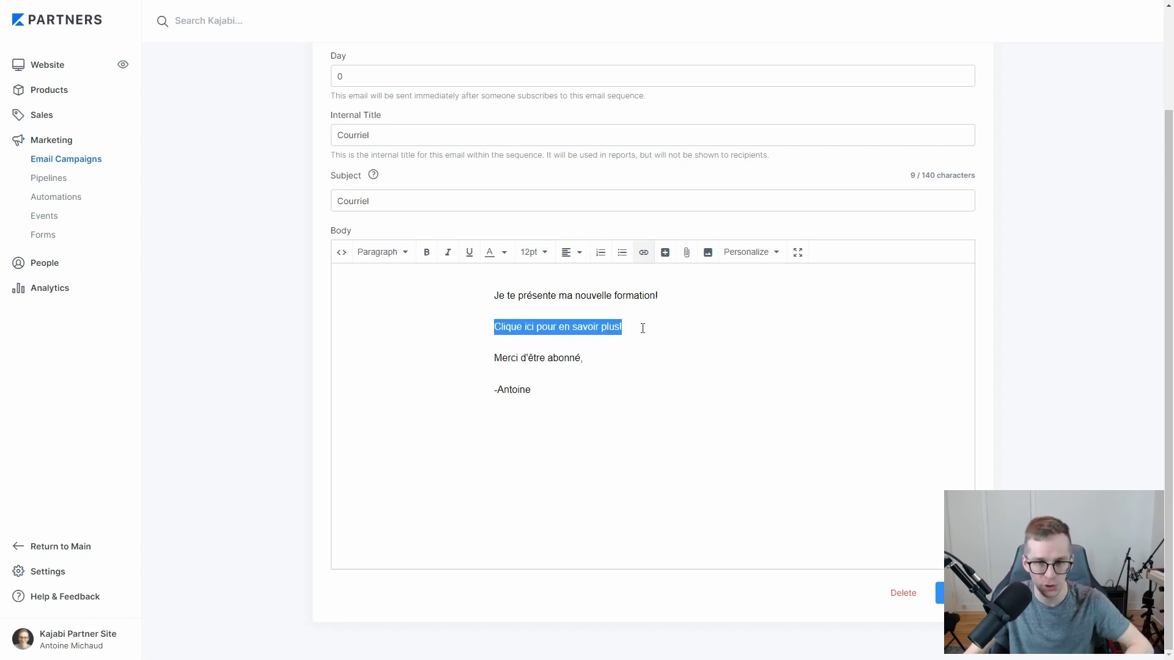
{"action": "left_click", "coordinate": [644, 252]}
{"action": "left_click", "coordinate": [663, 400]}
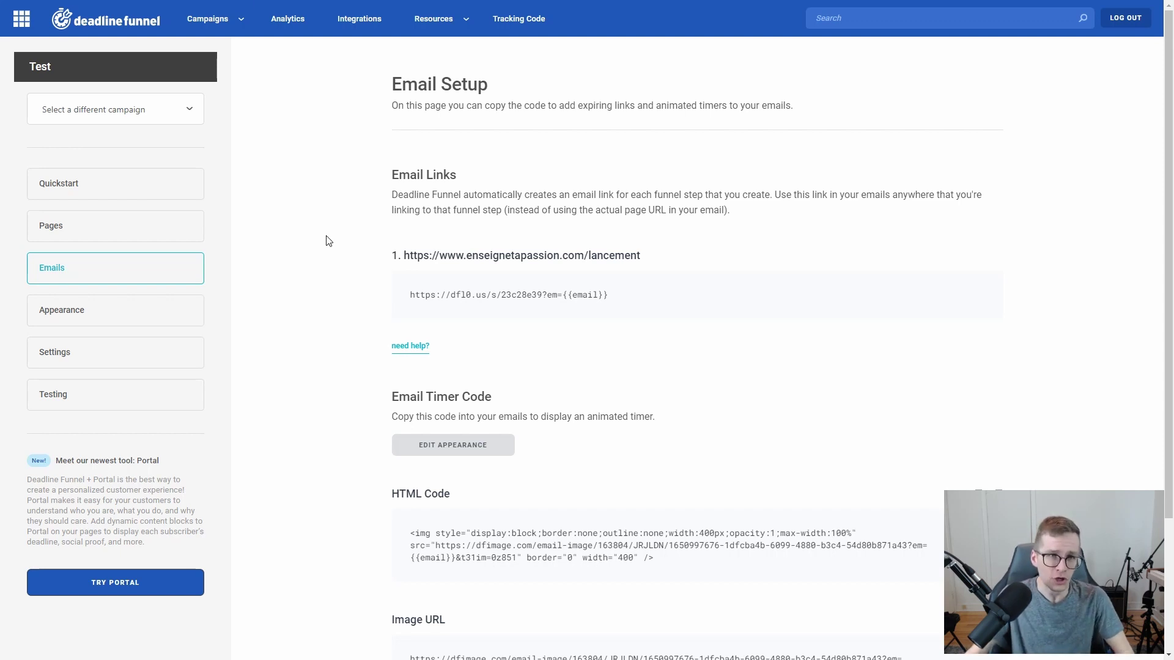
Step: Switch to Deadline Funnel, start a new campaign named "Test 2" and continue to the blueprint selection
{"action": "mouse_move", "coordinate": [207, 19]}
{"action": "left_click", "coordinate": [223, 52]}
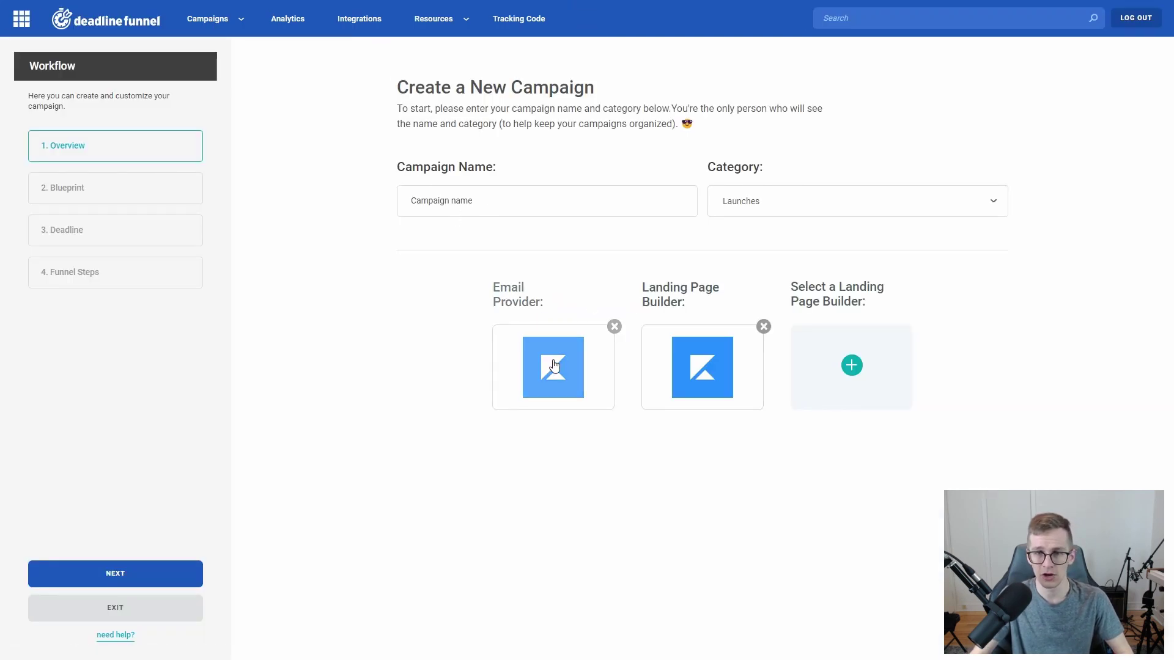
{"action": "left_click_drag", "start_coordinate": [519, 204], "coordinate": [321, 208]}
{"action": "type", "text": "Test 2"}
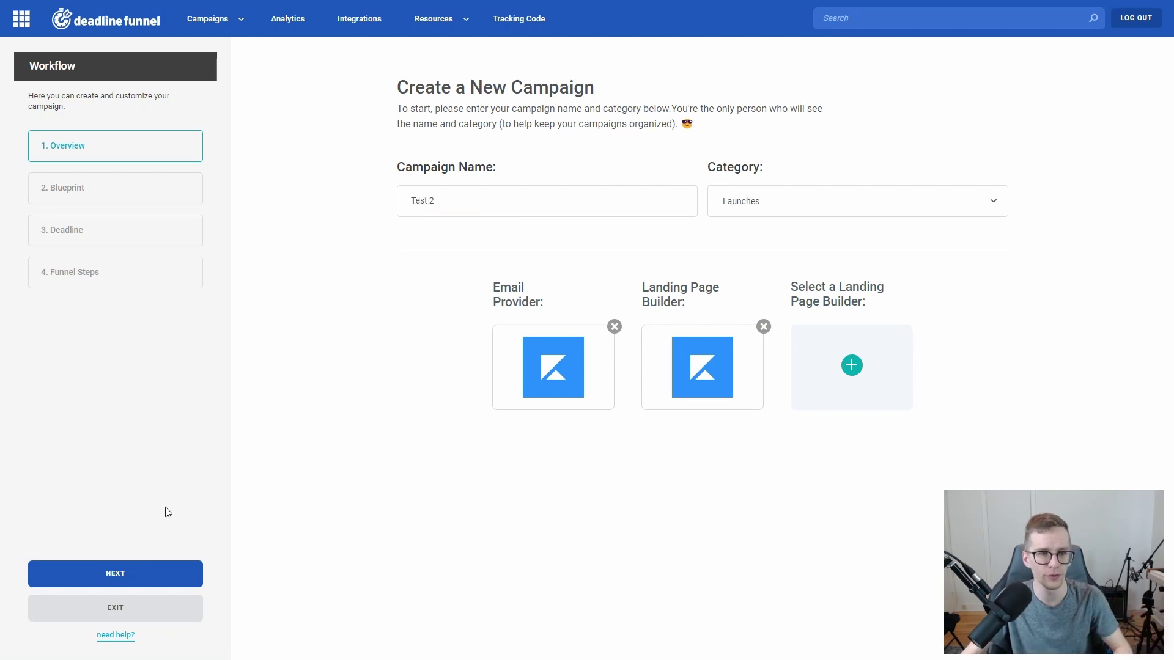
{"action": "left_click", "coordinate": [123, 572]}
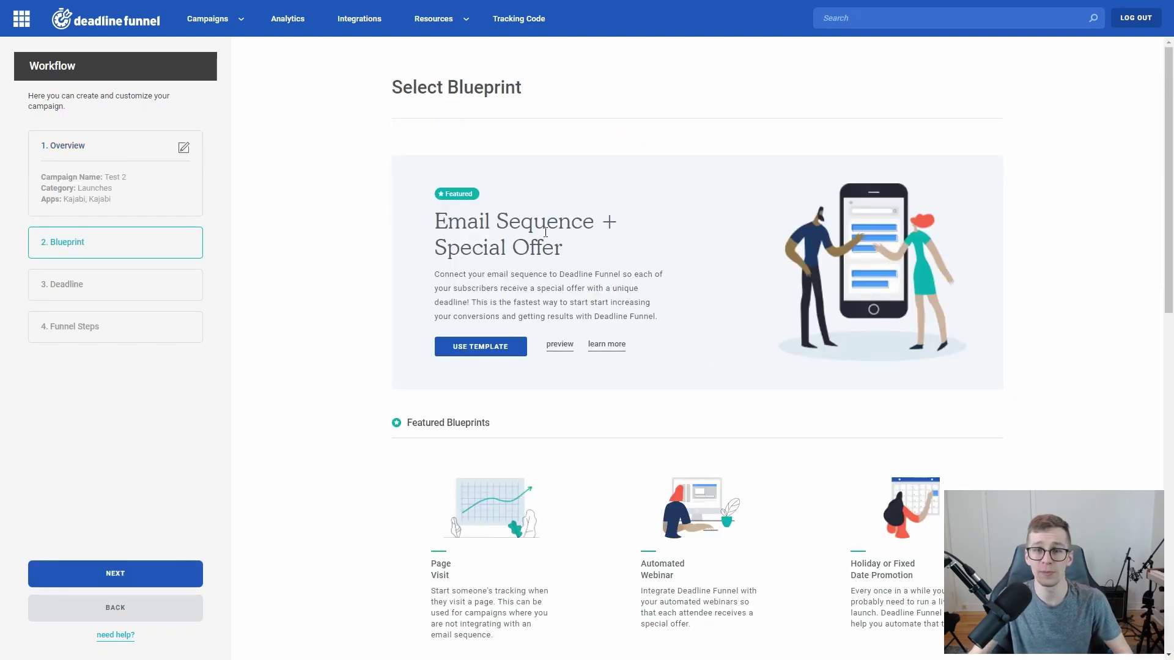
Step: Review the available blueprints and use the Email Sequence + Special Offer template for the campaign
{"action": "scroll", "coordinate": [479, 289], "scroll_direction": "down", "scroll_amount": 2}
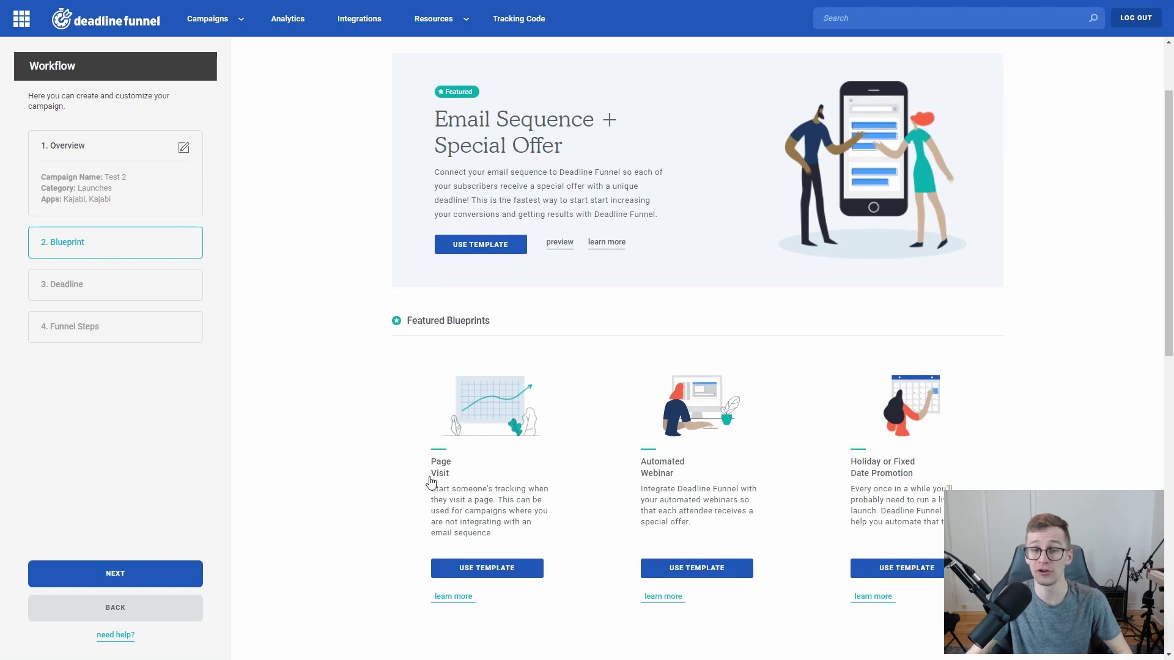
{"action": "scroll", "coordinate": [568, 350], "scroll_direction": "up", "scroll_amount": 2}
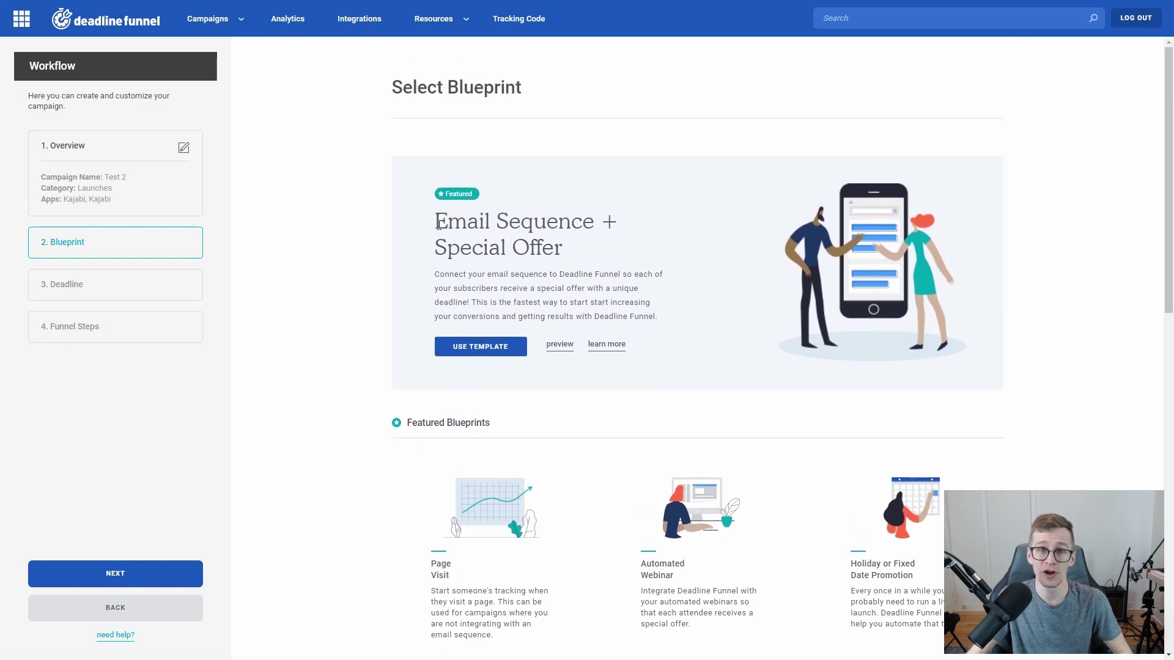
{"action": "left_click_drag", "start_coordinate": [447, 221], "coordinate": [623, 254]}
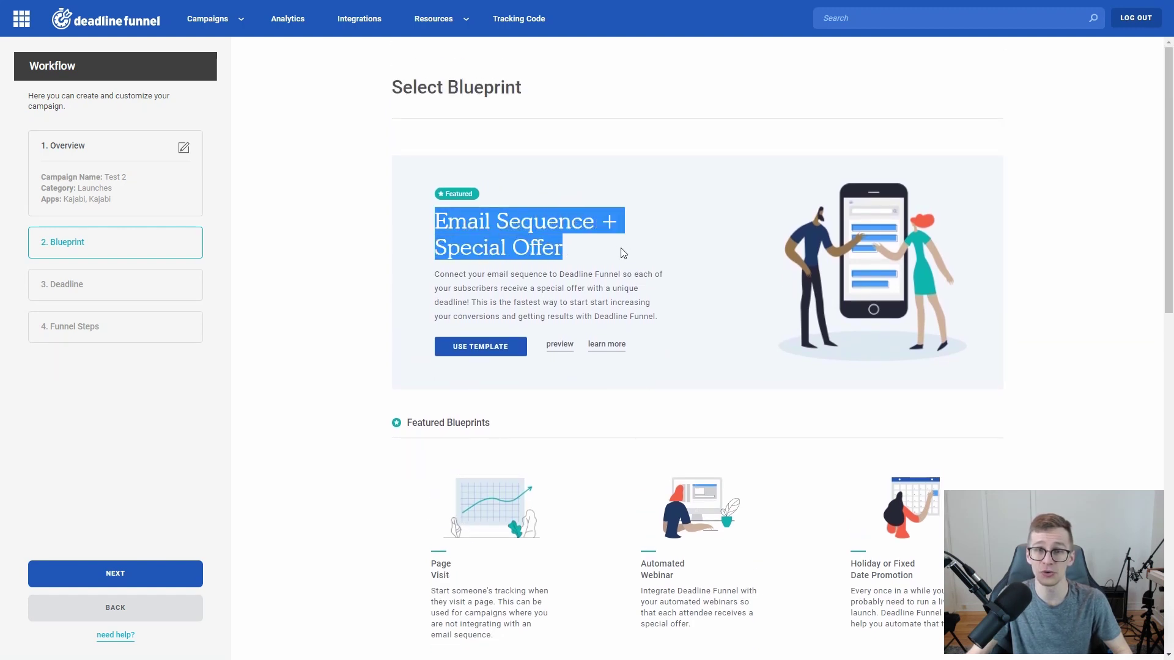
{"action": "left_click", "coordinate": [498, 251]}
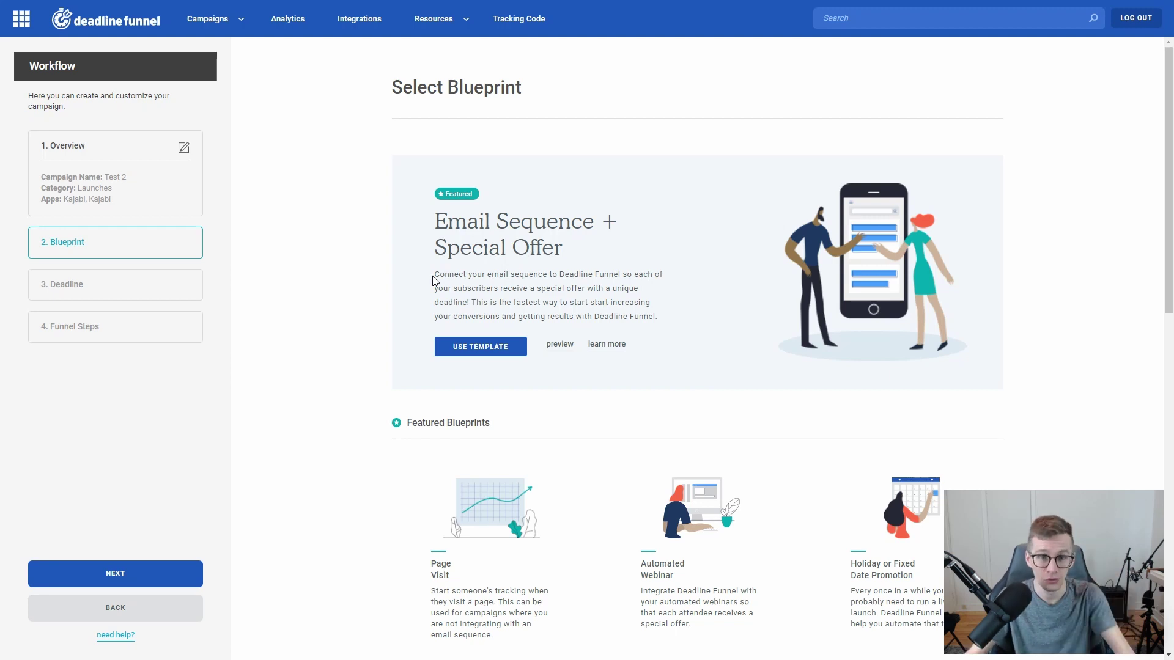
{"action": "left_click", "coordinate": [480, 346]}
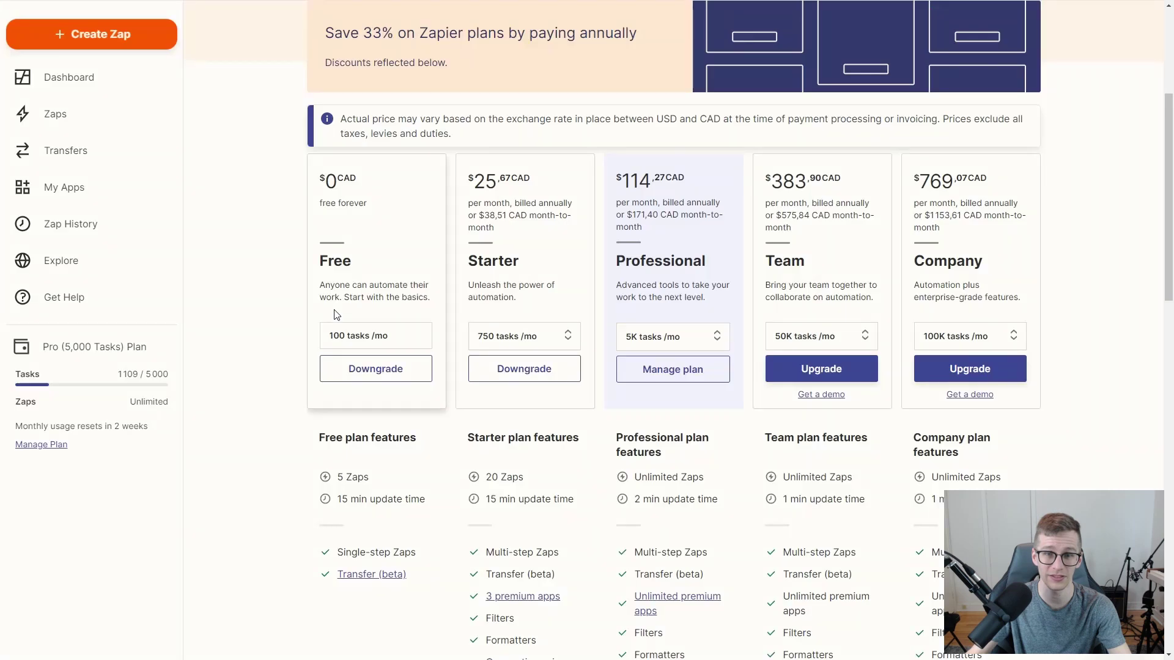
Step: Examine the Zapier pricing plans, focusing on the Free plan and its monthly task allowance
{"action": "scroll", "coordinate": [270, 318], "scroll_direction": "up", "scroll_amount": 2}
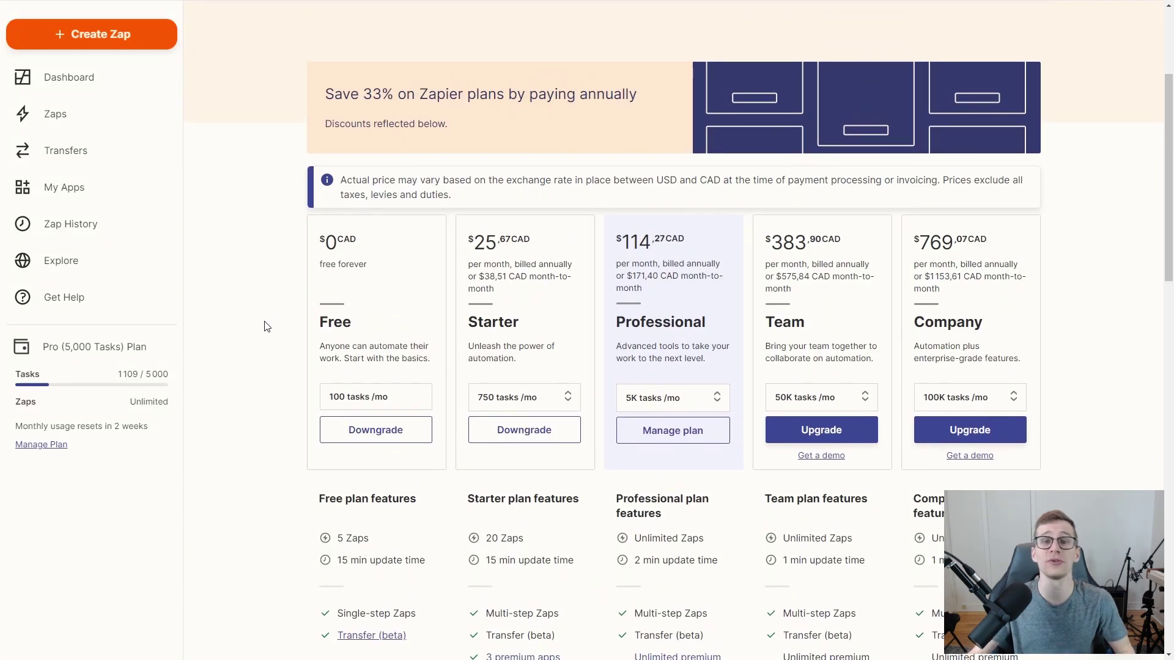
{"action": "scroll", "coordinate": [269, 323], "scroll_direction": "up", "scroll_amount": 2}
{"action": "scroll", "coordinate": [268, 324], "scroll_direction": "down", "scroll_amount": 4}
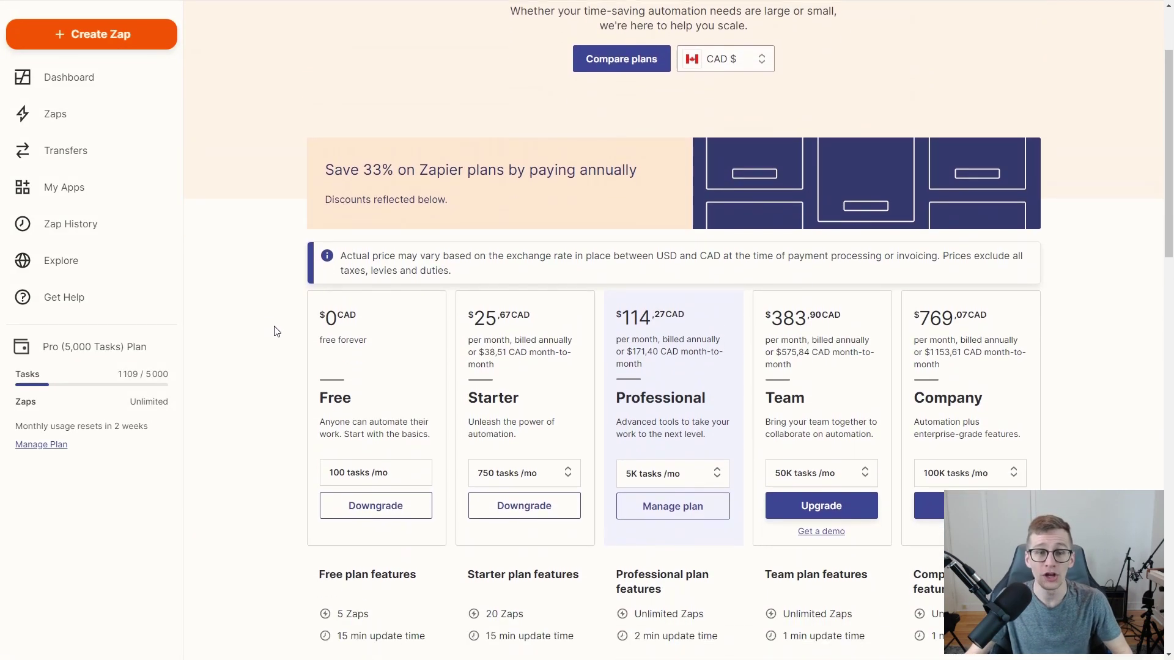
{"action": "left_click_drag", "start_coordinate": [320, 241], "coordinate": [366, 243]}
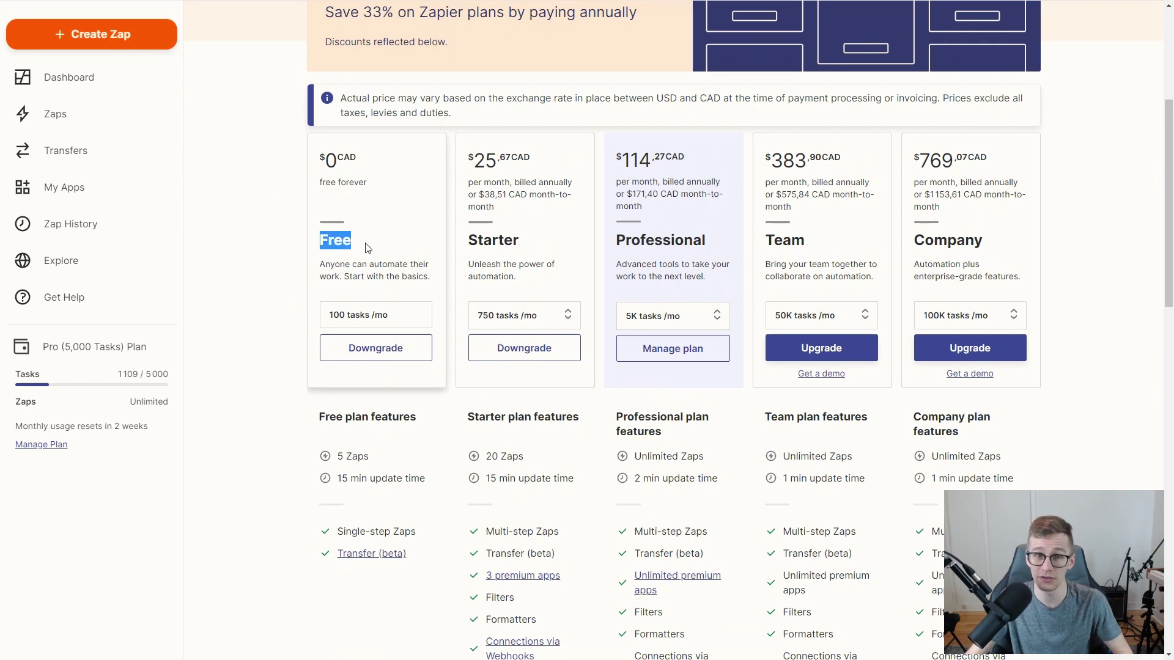
{"action": "left_click", "coordinate": [270, 237]}
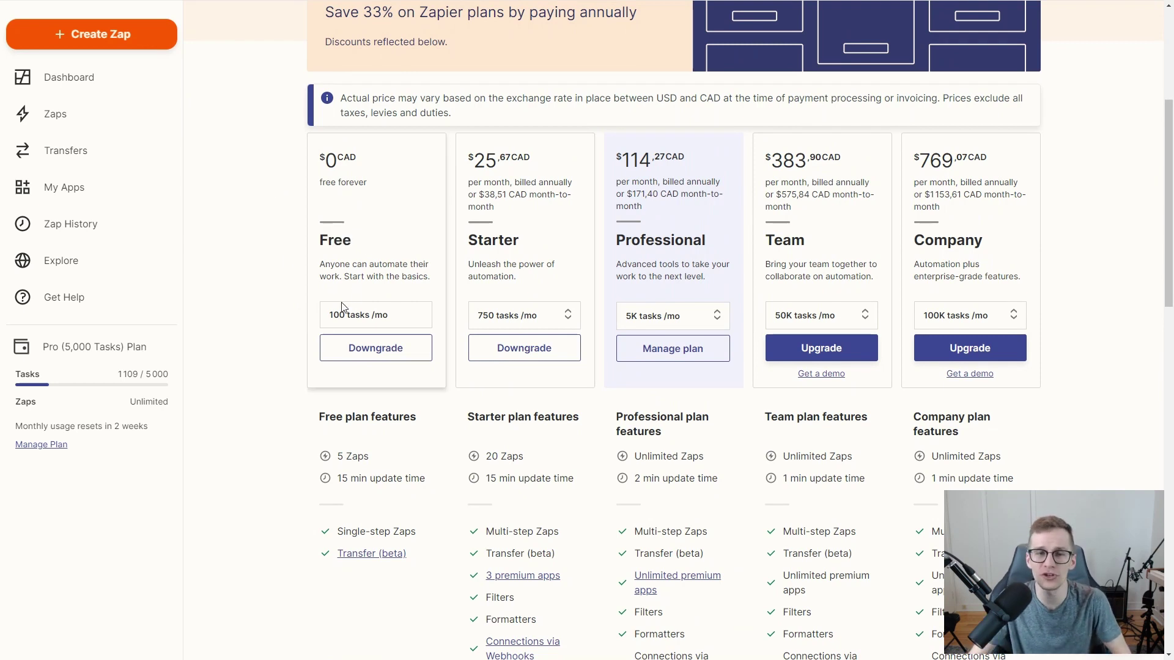
{"action": "left_click_drag", "start_coordinate": [329, 315], "coordinate": [391, 322]}
{"action": "left_click", "coordinate": [264, 283]}
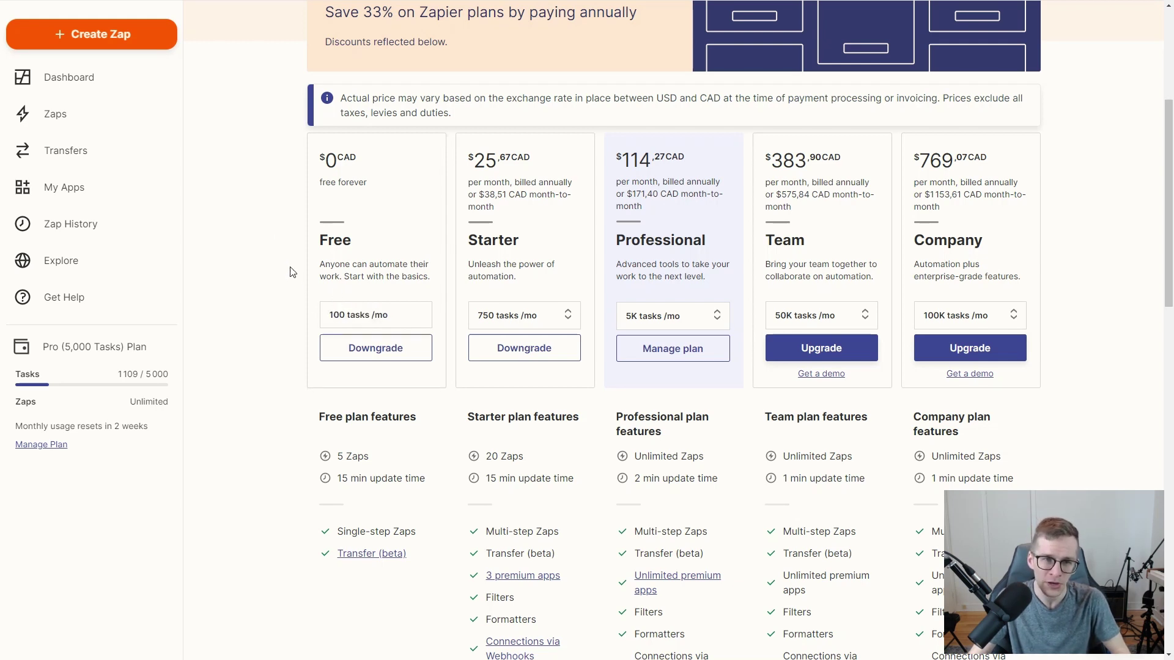
{"action": "scroll", "coordinate": [291, 272], "scroll_direction": "up", "scroll_amount": 1}
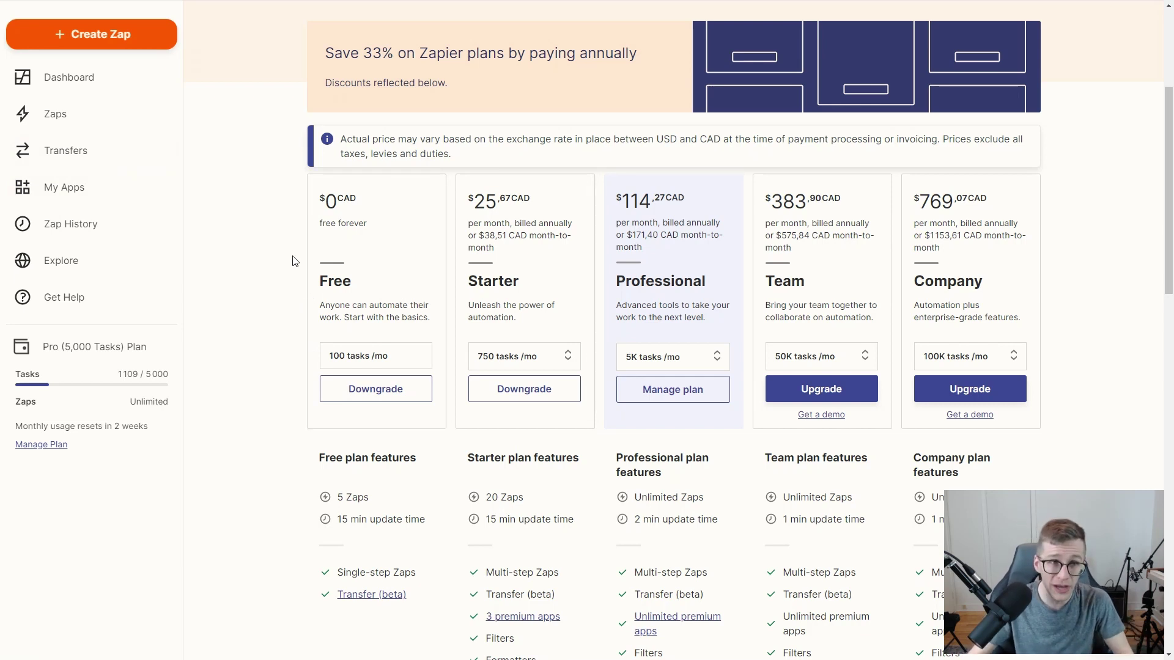
Step: Open a new Kajabi connection request from Zapier's connected apps, examine the required API Key and API Secret fields, and close it
{"action": "left_click", "coordinate": [58, 192]}
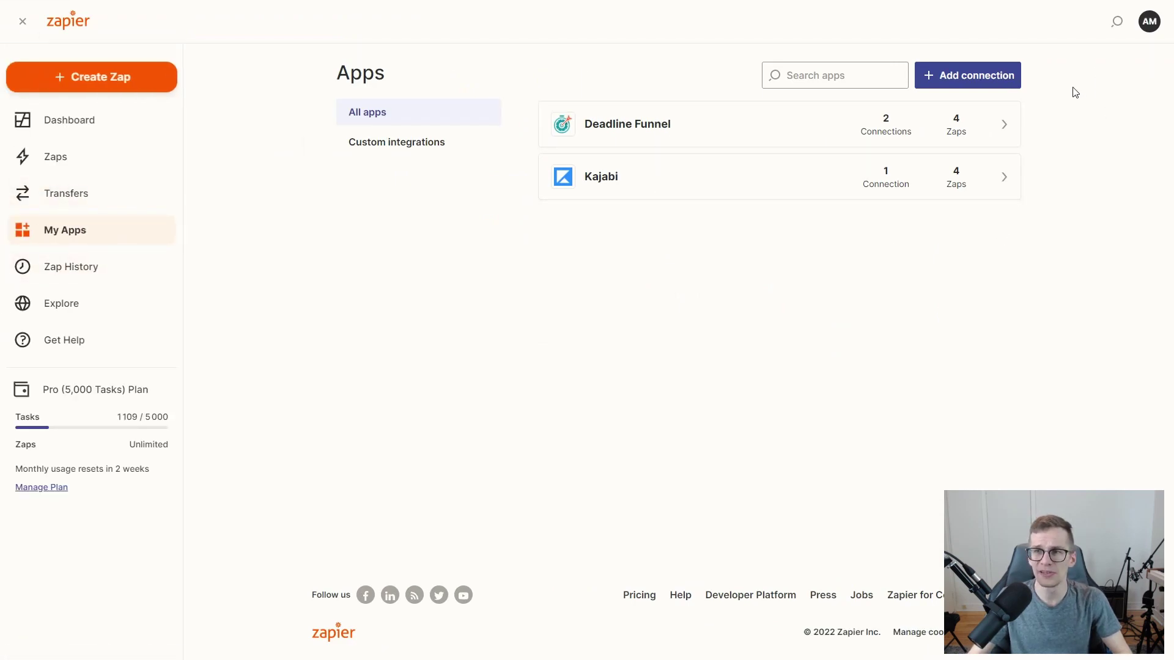
{"action": "left_click", "coordinate": [963, 81]}
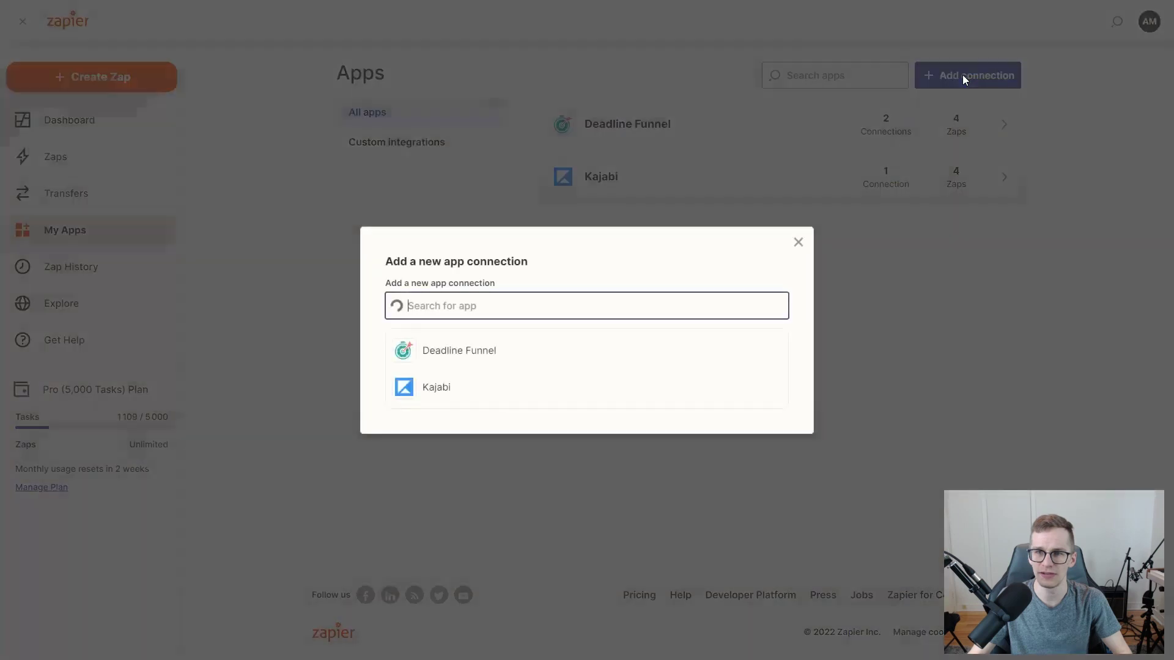
{"action": "type", "text": "kajabi"}
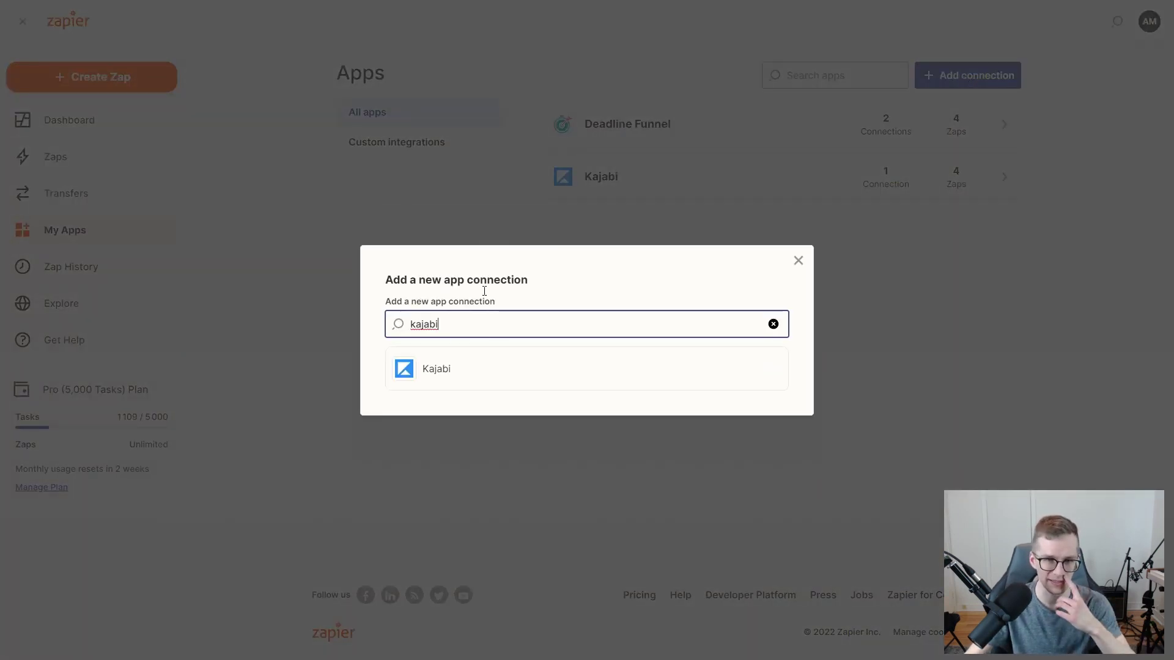
{"action": "left_click", "coordinate": [453, 374]}
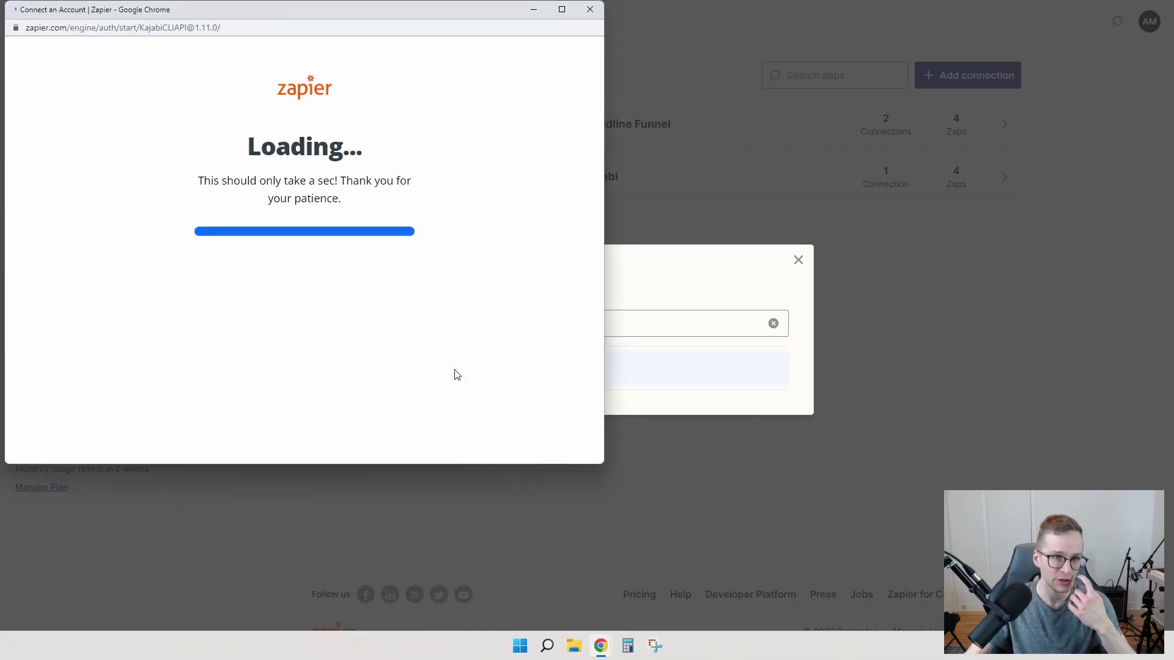
{"action": "scroll", "coordinate": [415, 204], "scroll_direction": "down", "scroll_amount": 1}
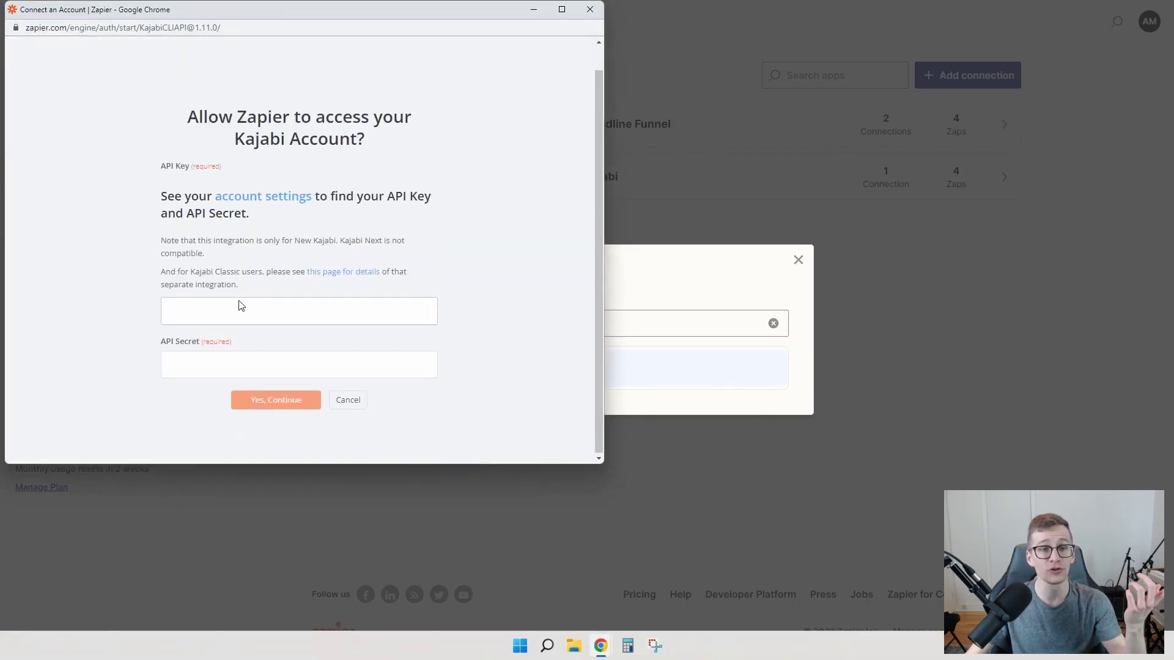
{"action": "left_click_drag", "start_coordinate": [388, 197], "coordinate": [432, 197]}
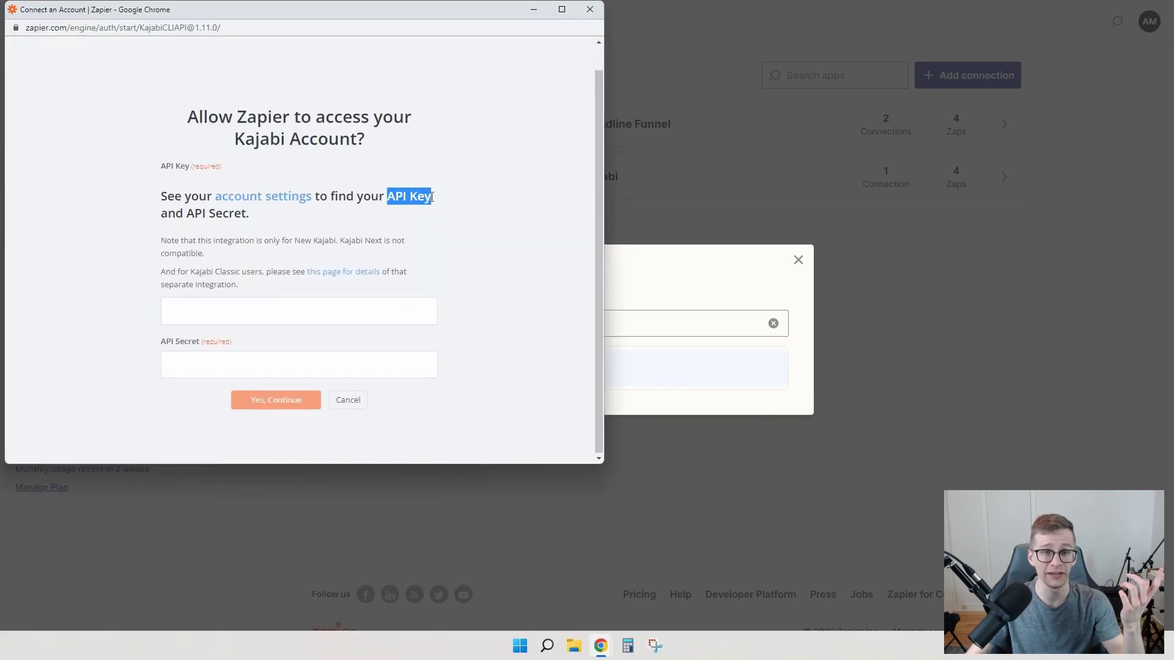
{"action": "double_click", "coordinate": [197, 214]}
{"action": "left_click", "coordinate": [260, 218]}
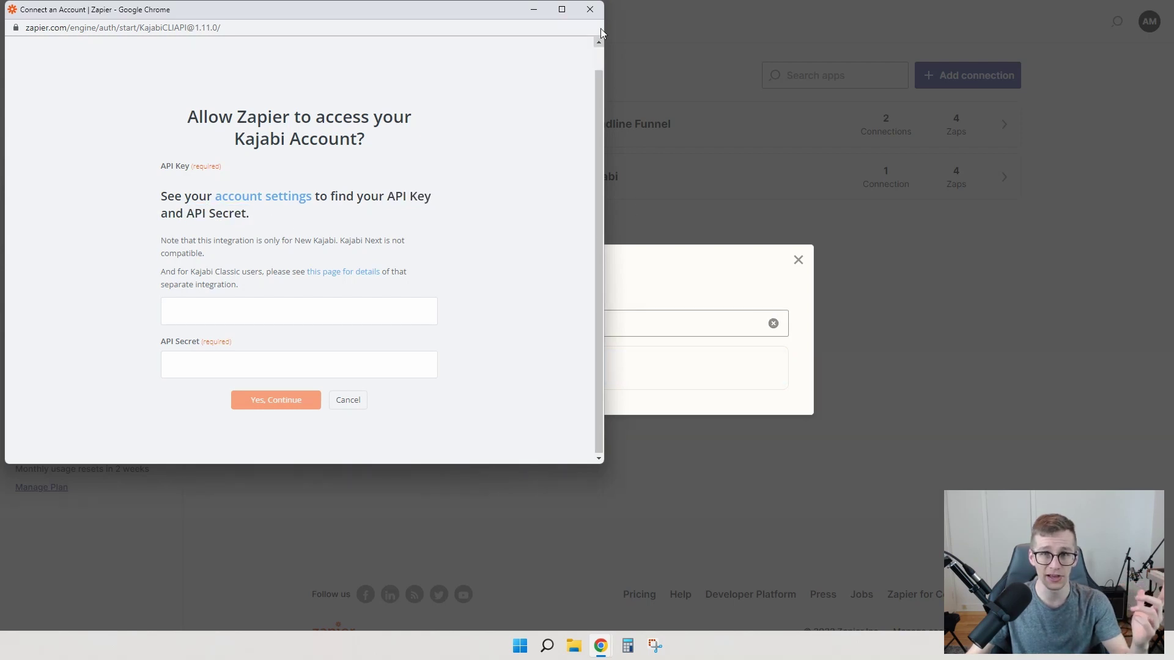
{"action": "left_click", "coordinate": [591, 10]}
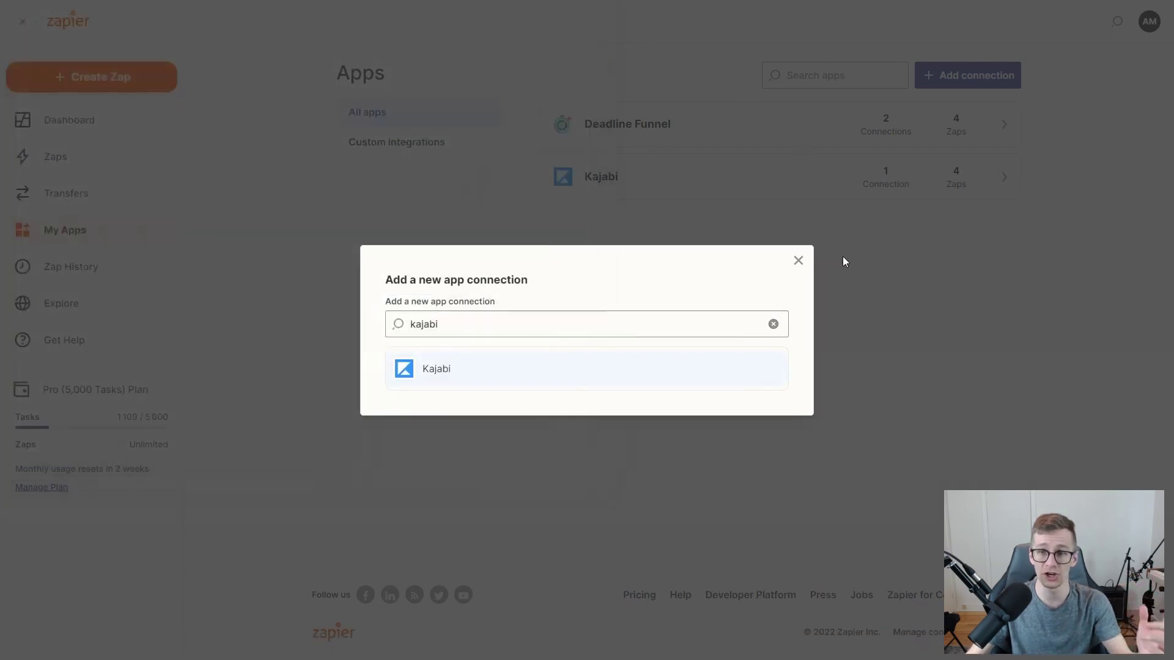
{"action": "left_click", "coordinate": [798, 260]}
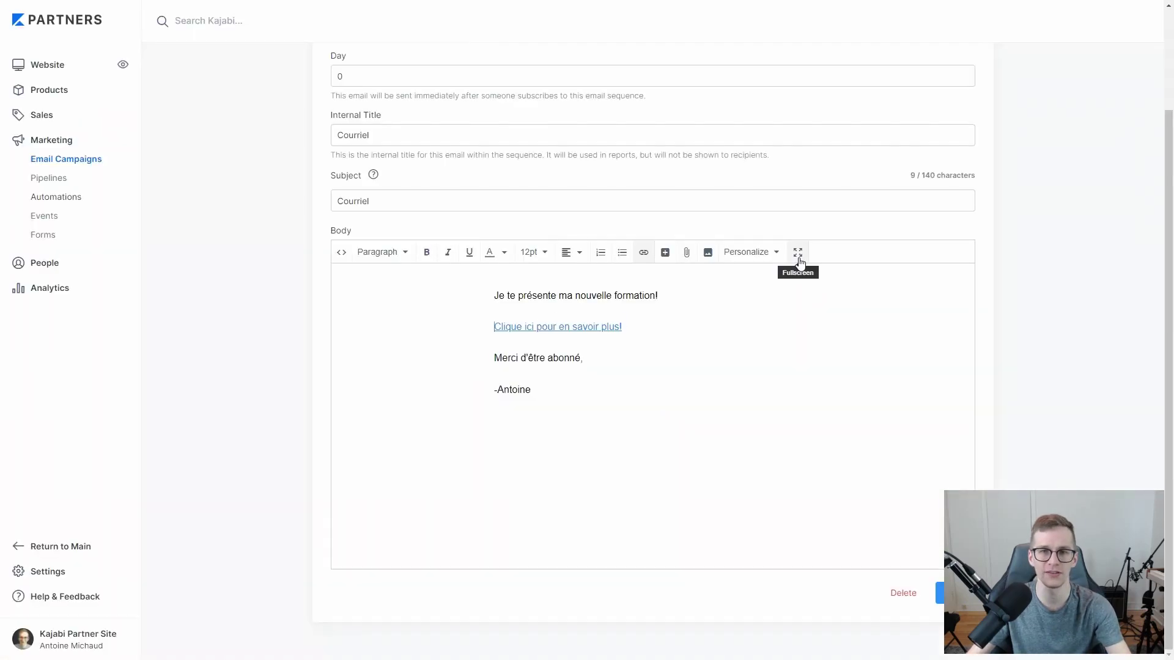
Step: Switch to Kajabi and look through the site's settings
{"action": "left_click", "coordinate": [53, 573]}
{"action": "scroll", "coordinate": [298, 336], "scroll_direction": "down", "scroll_amount": 3}
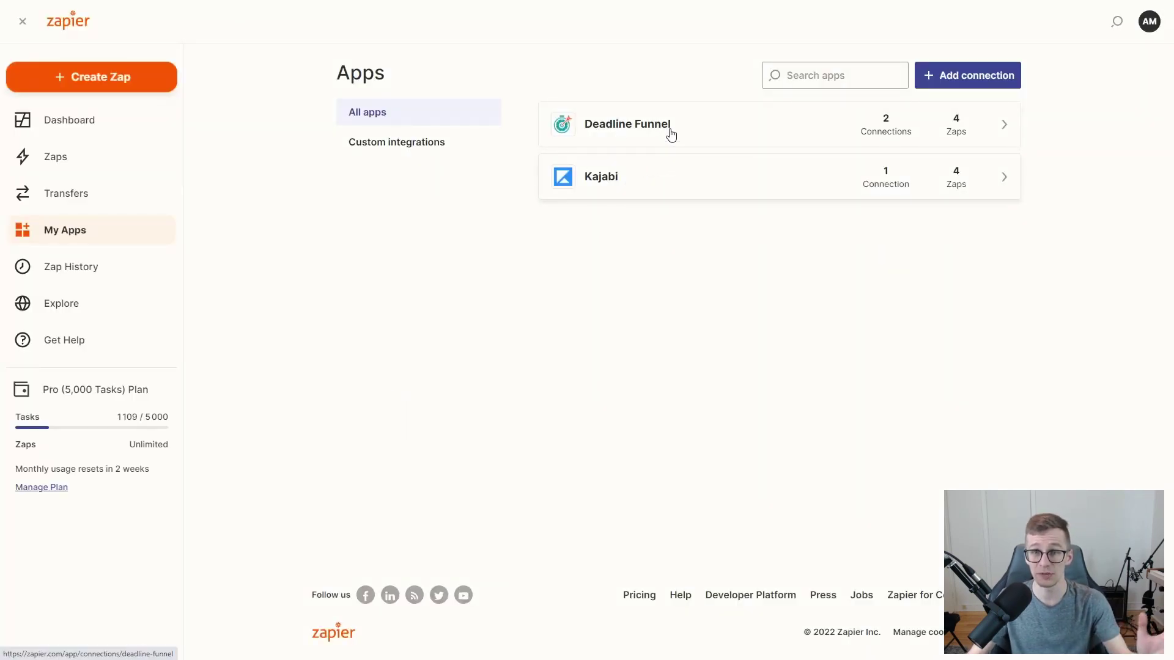
Step: Switch back to Zapier, search for "deadline funnel" as a new connection, view its access request, and close it
{"action": "left_click", "coordinate": [957, 76]}
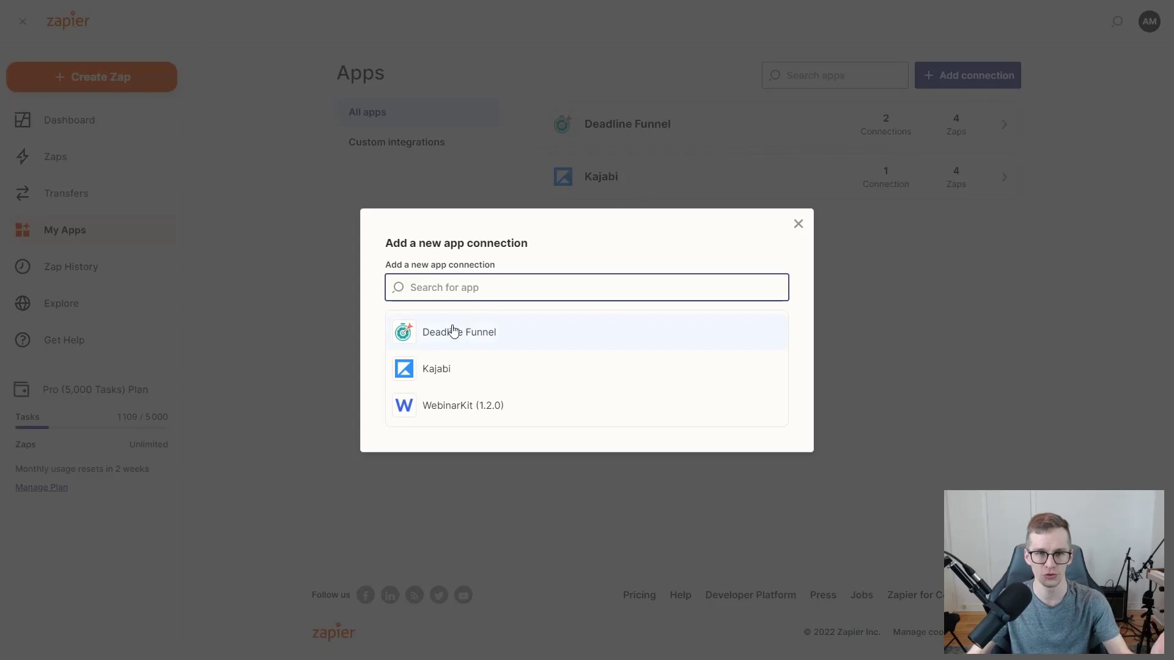
{"action": "type", "text": "deadline fn"}
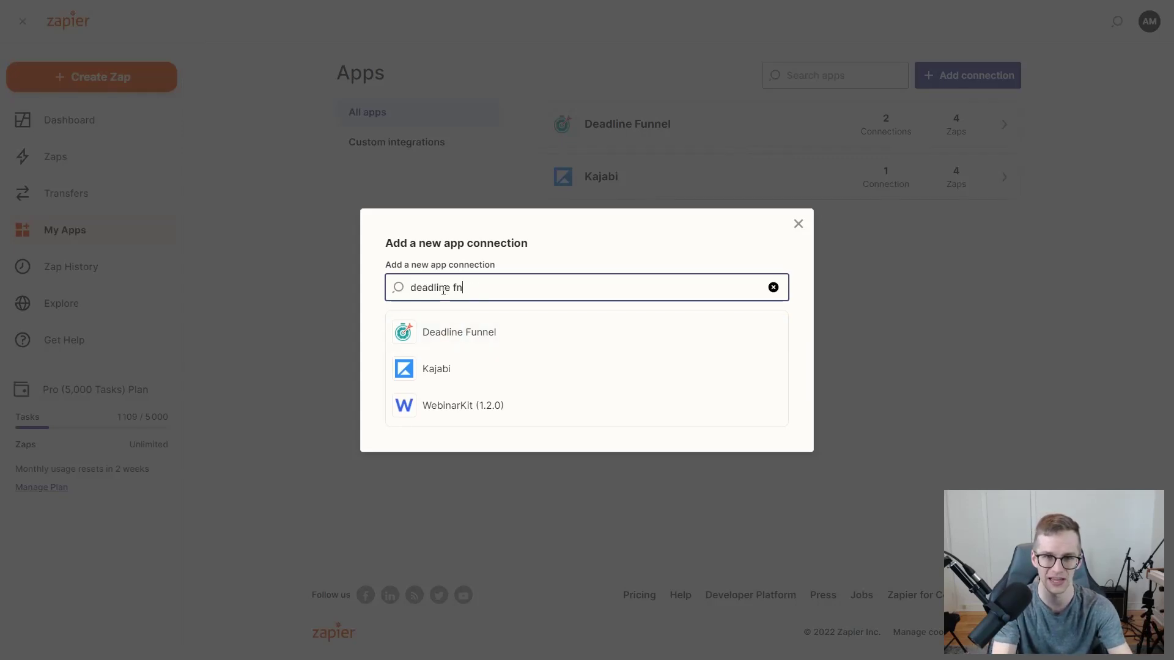
{"action": "key", "text": "BackSpace"}
{"action": "type", "text": "unnel"}
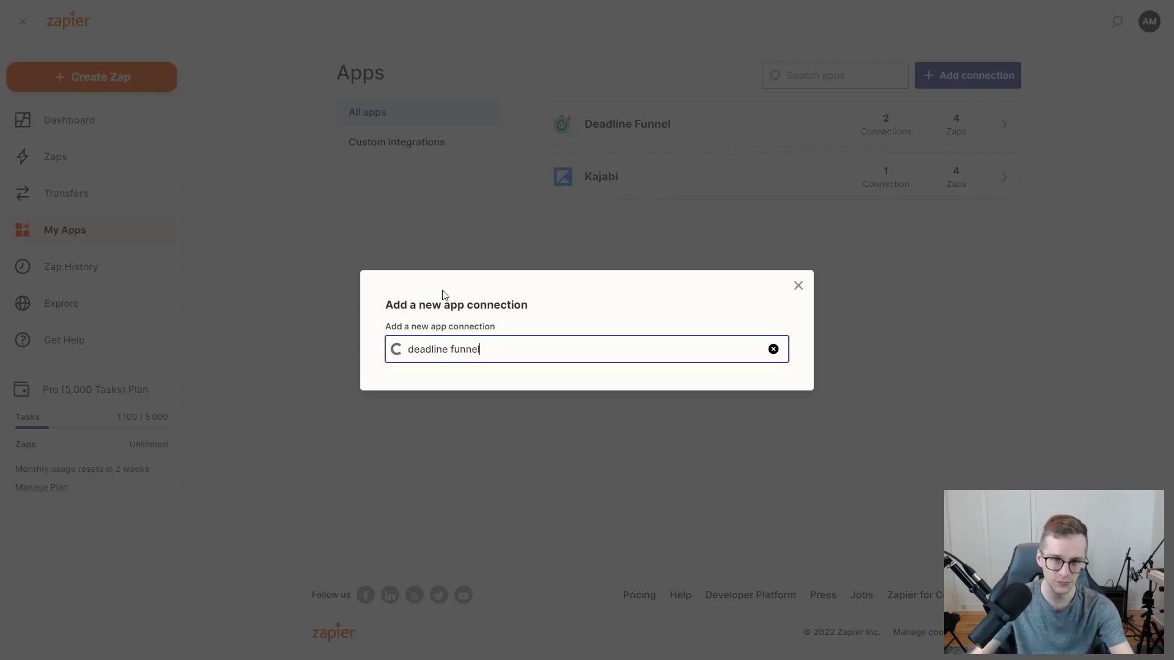
{"action": "left_click", "coordinate": [466, 368]}
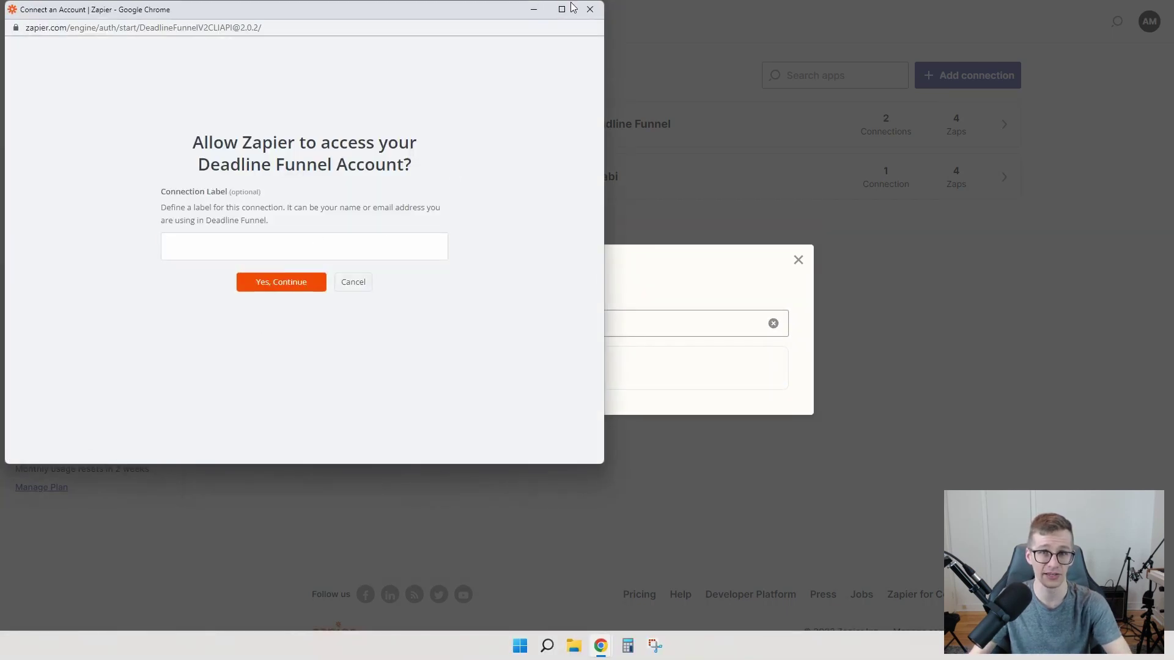
{"action": "left_click", "coordinate": [588, 11]}
{"action": "left_click", "coordinate": [797, 262]}
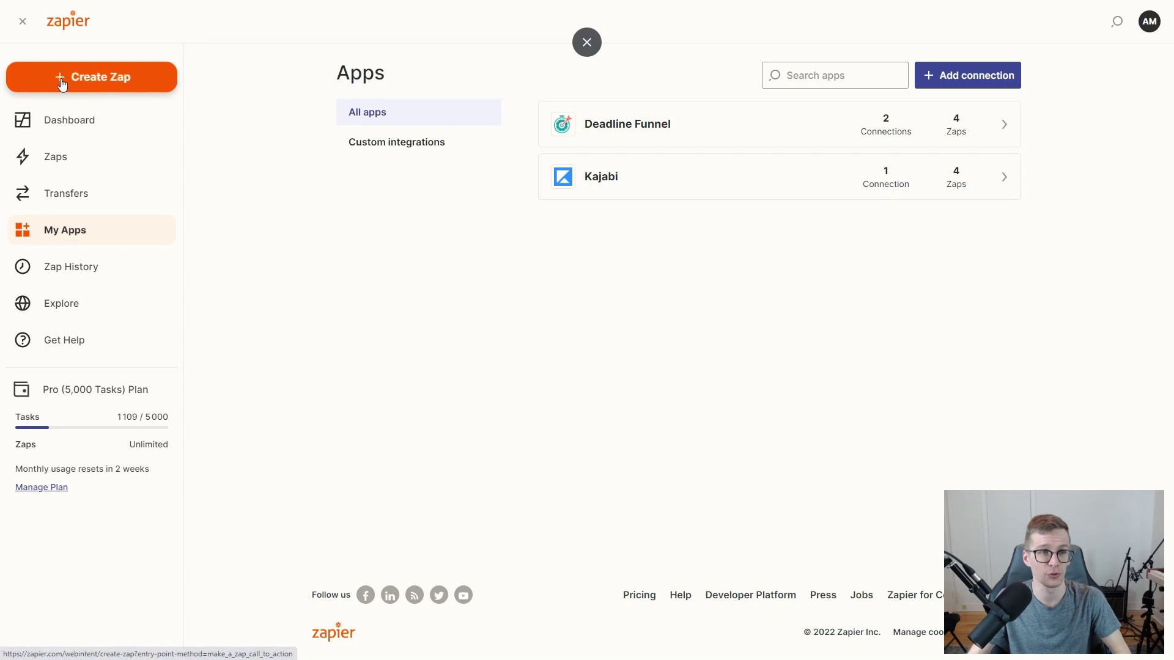
Step: Create a new Zap with Kajabi as the trigger app and New Form Submission as its event
{"action": "left_click", "coordinate": [66, 85]}
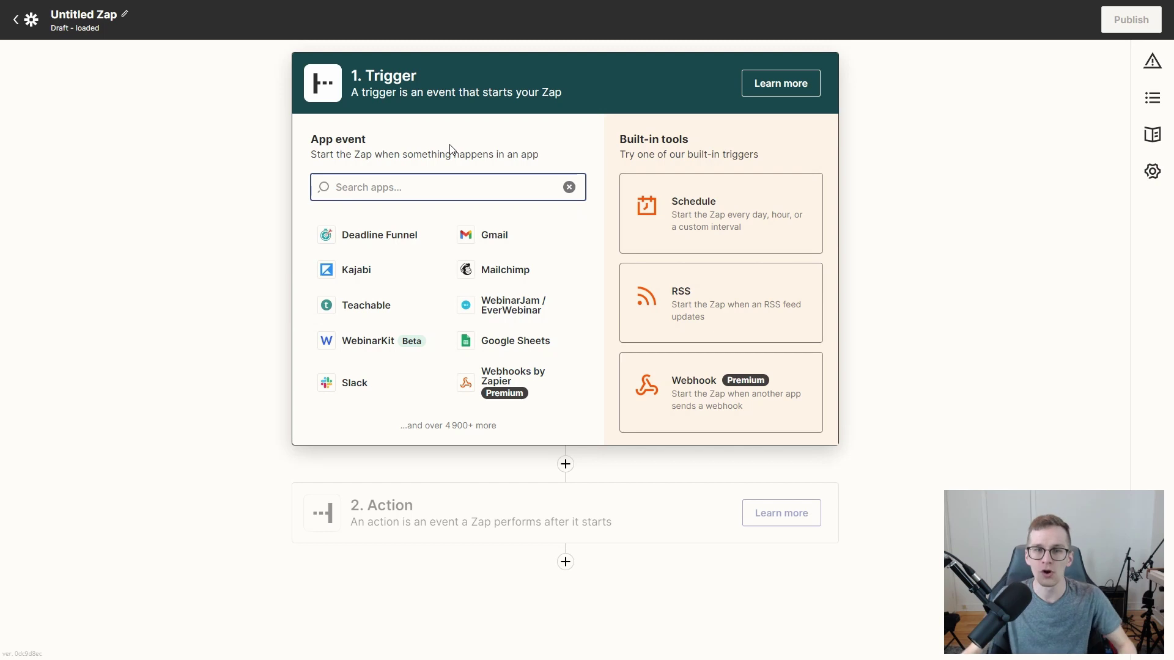
{"action": "left_click", "coordinate": [358, 270]}
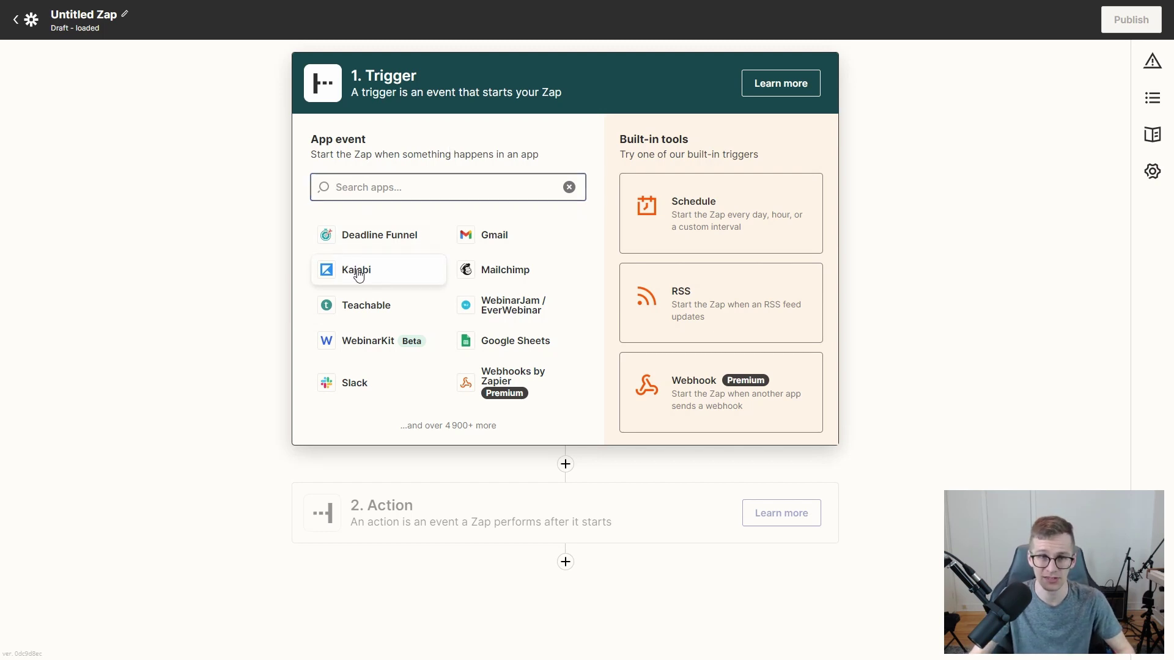
{"action": "left_click", "coordinate": [433, 245]}
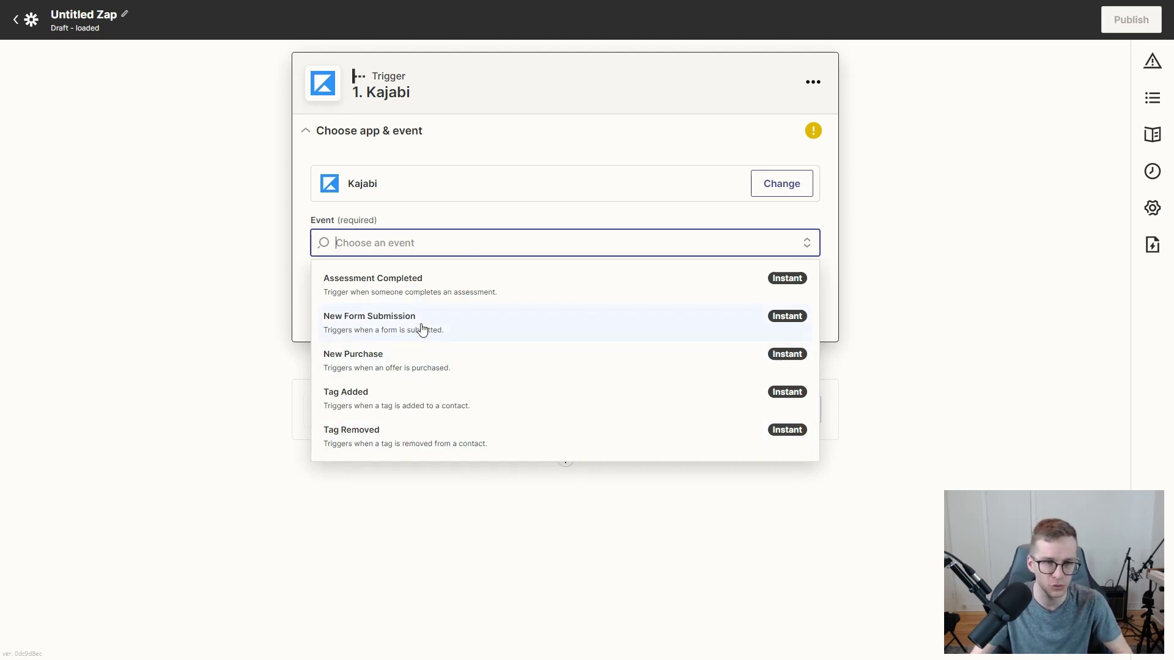
{"action": "left_click", "coordinate": [398, 329]}
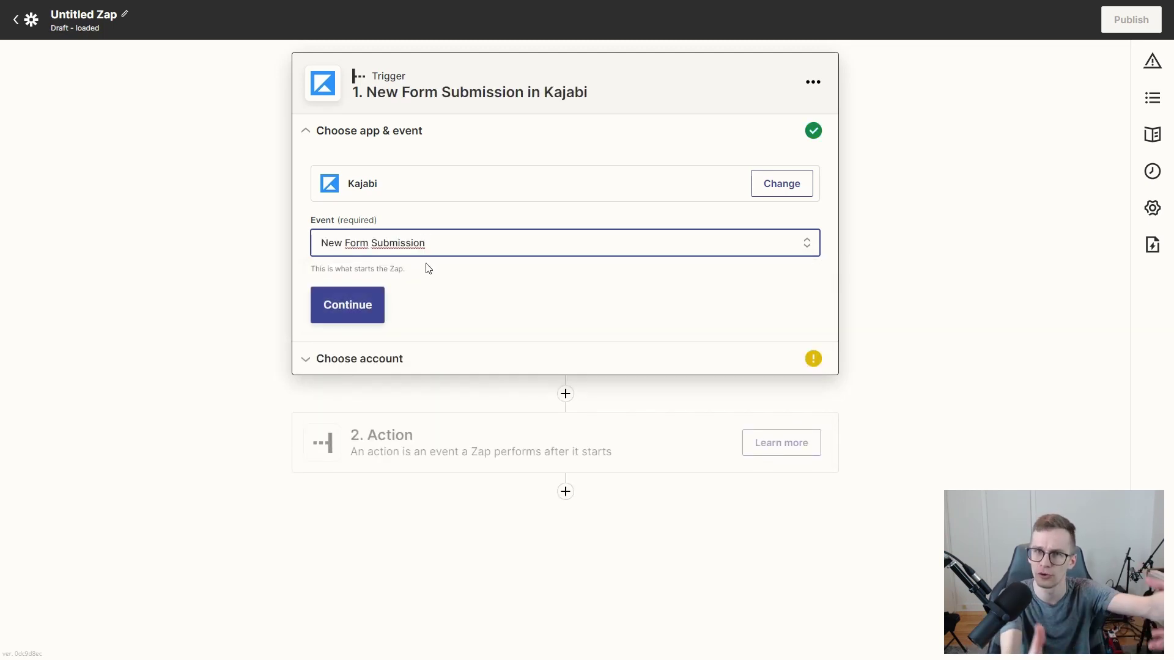
{"action": "left_click", "coordinate": [363, 310]}
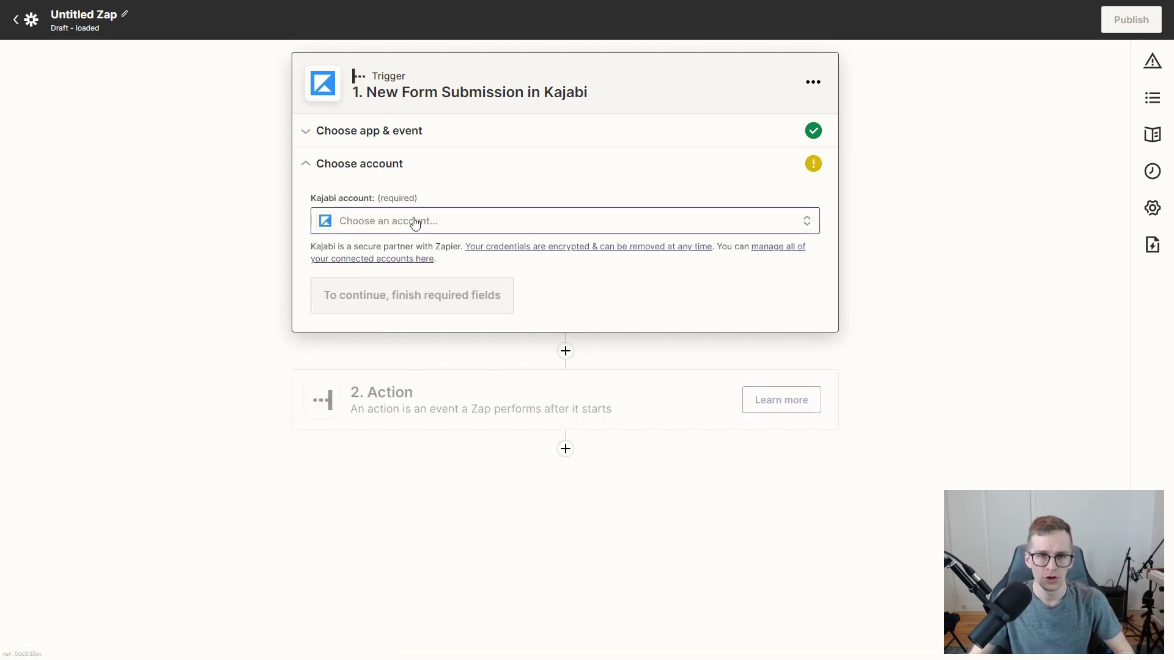
Step: Use the existing Kajabi account for the trigger and continue to the trigger setup
{"action": "left_click", "coordinate": [415, 223]}
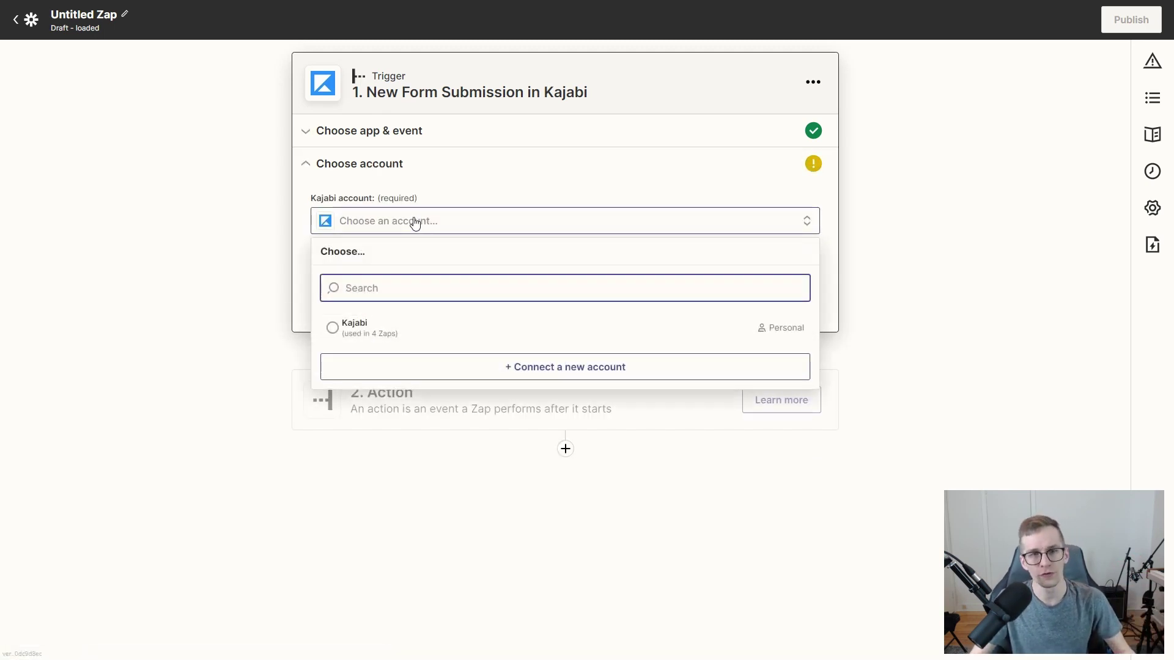
{"action": "left_click", "coordinate": [346, 330]}
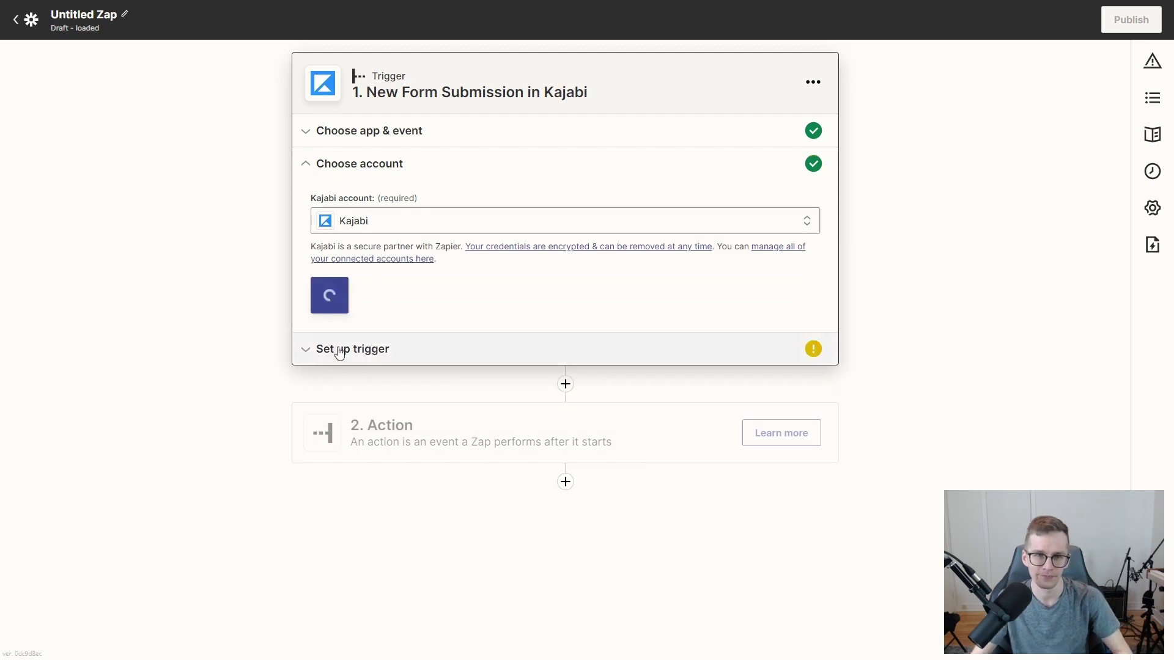
{"action": "left_click", "coordinate": [358, 308]}
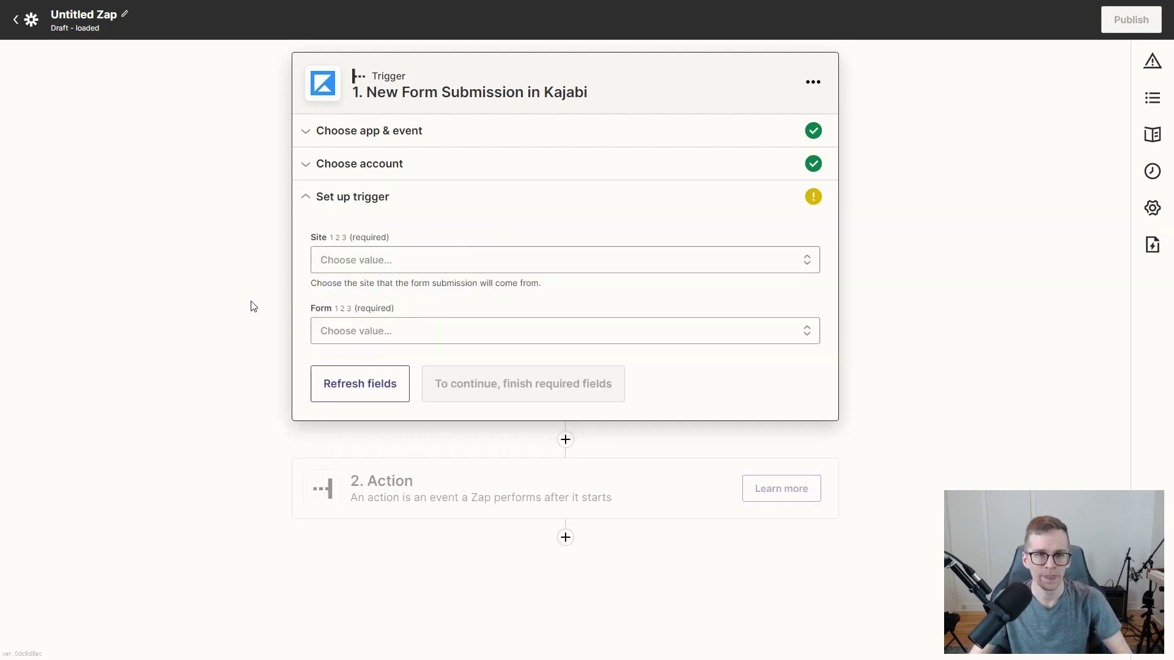
Step: Set the trigger's site to Enseigne Ta Passion and its form to "Le Guide Ultime de l'Entrepreneur Minimaliste", and continue
{"action": "left_click", "coordinate": [380, 263]}
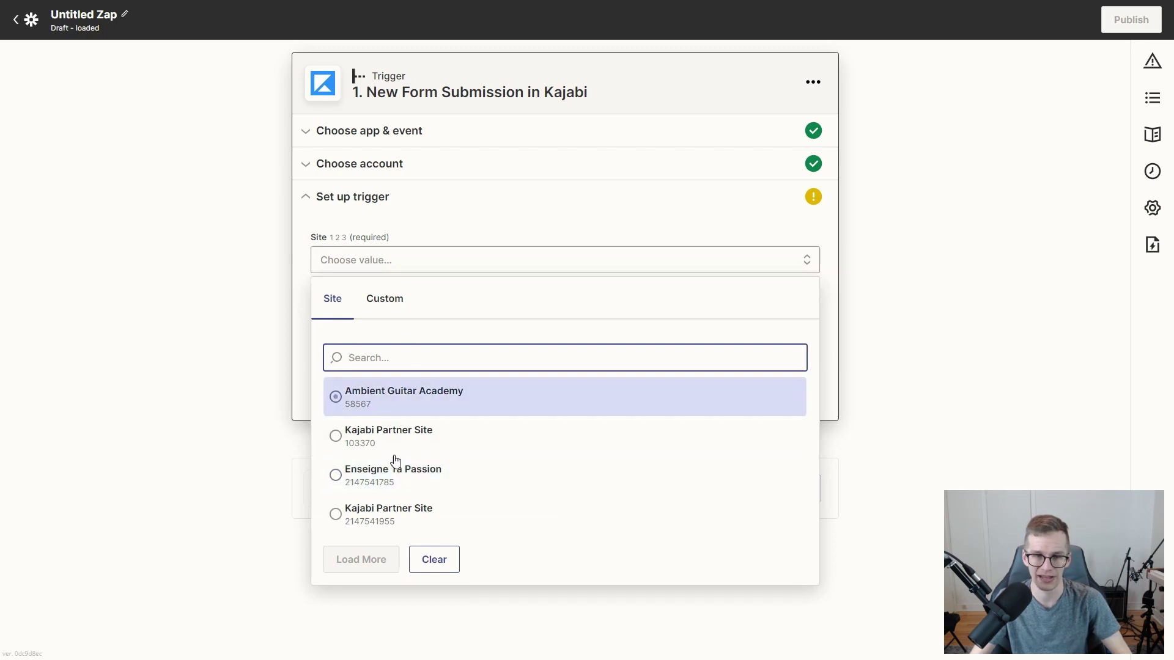
{"action": "left_click", "coordinate": [357, 480]}
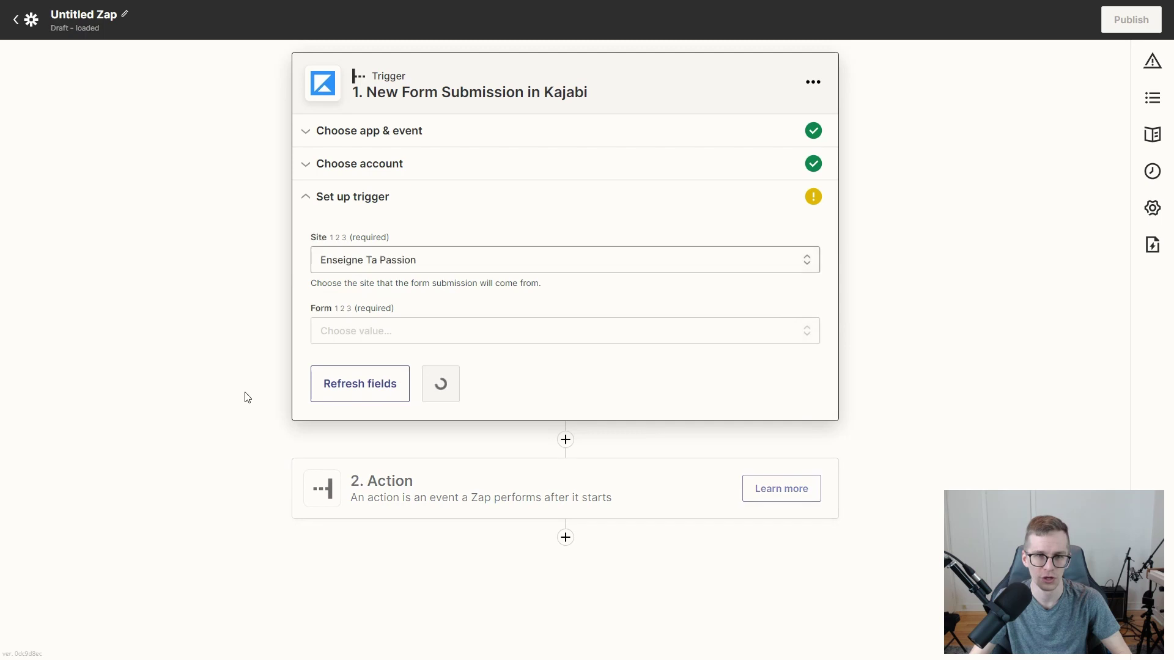
{"action": "left_click", "coordinate": [350, 334]}
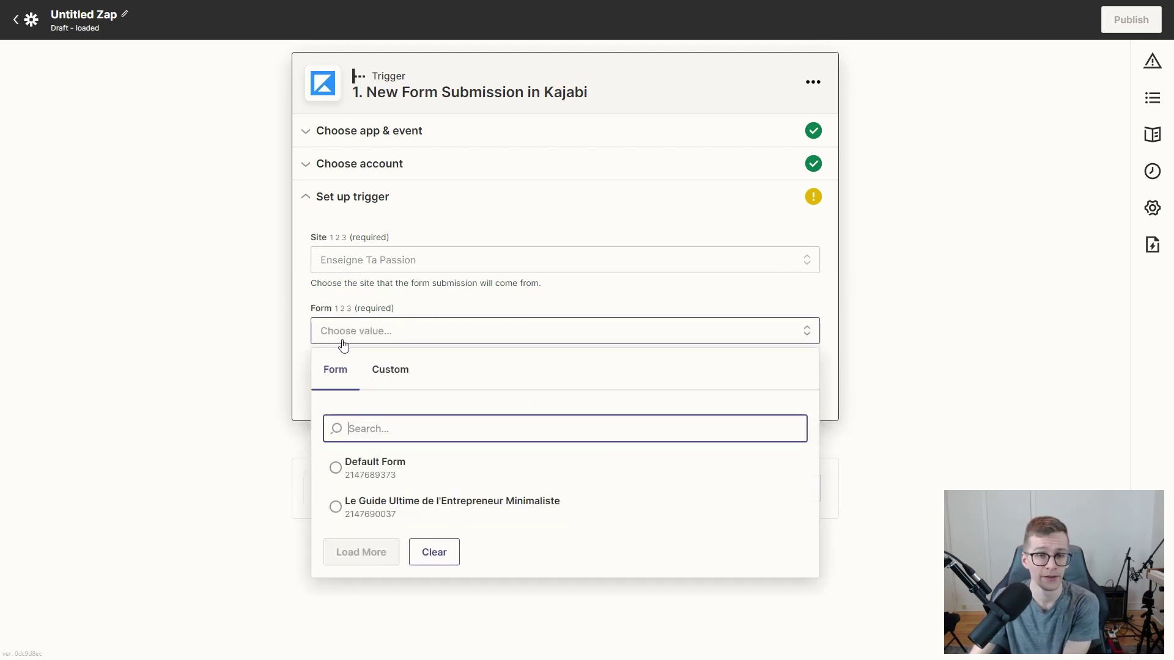
{"action": "left_click", "coordinate": [360, 510]}
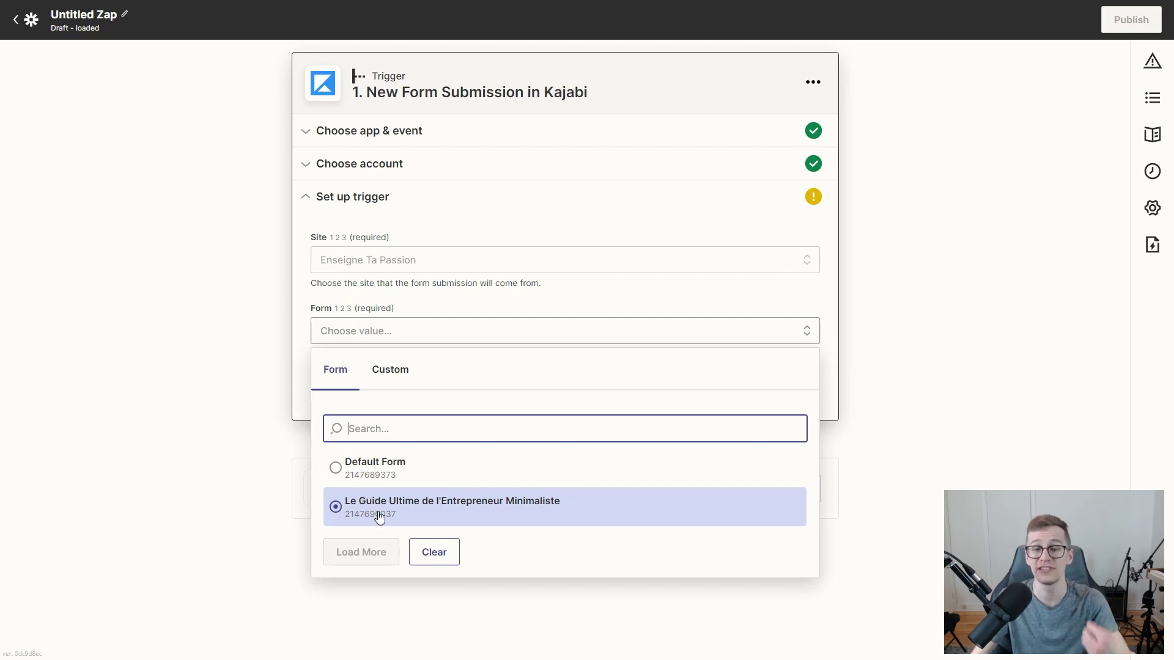
{"action": "left_click", "coordinate": [379, 517]}
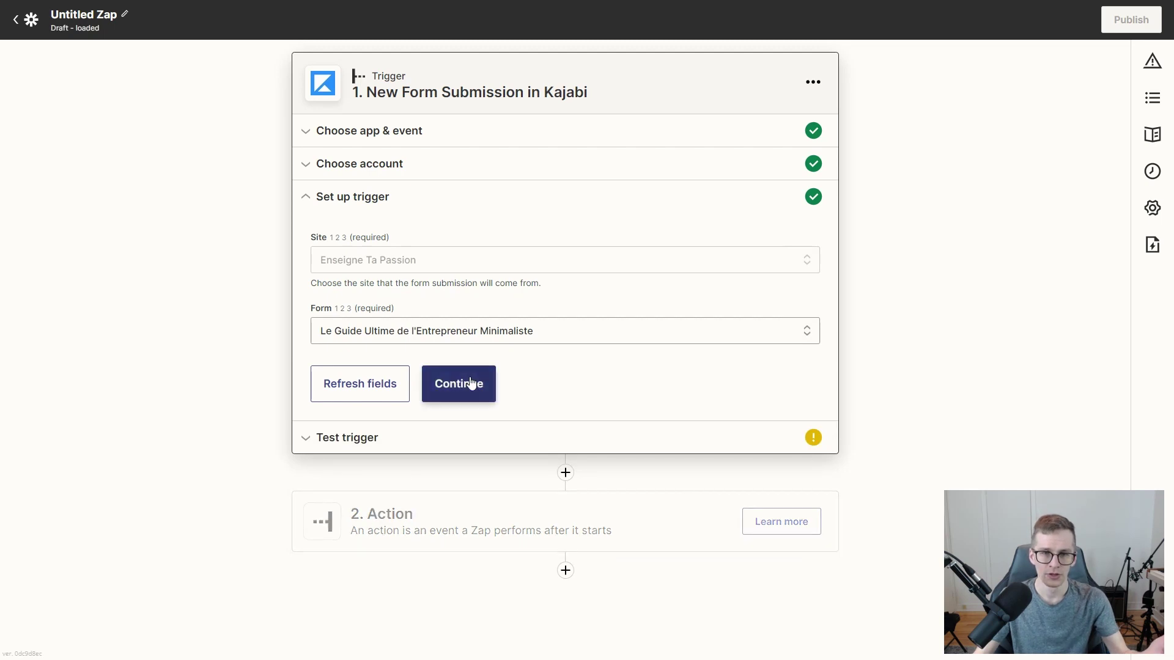
{"action": "left_click", "coordinate": [468, 384]}
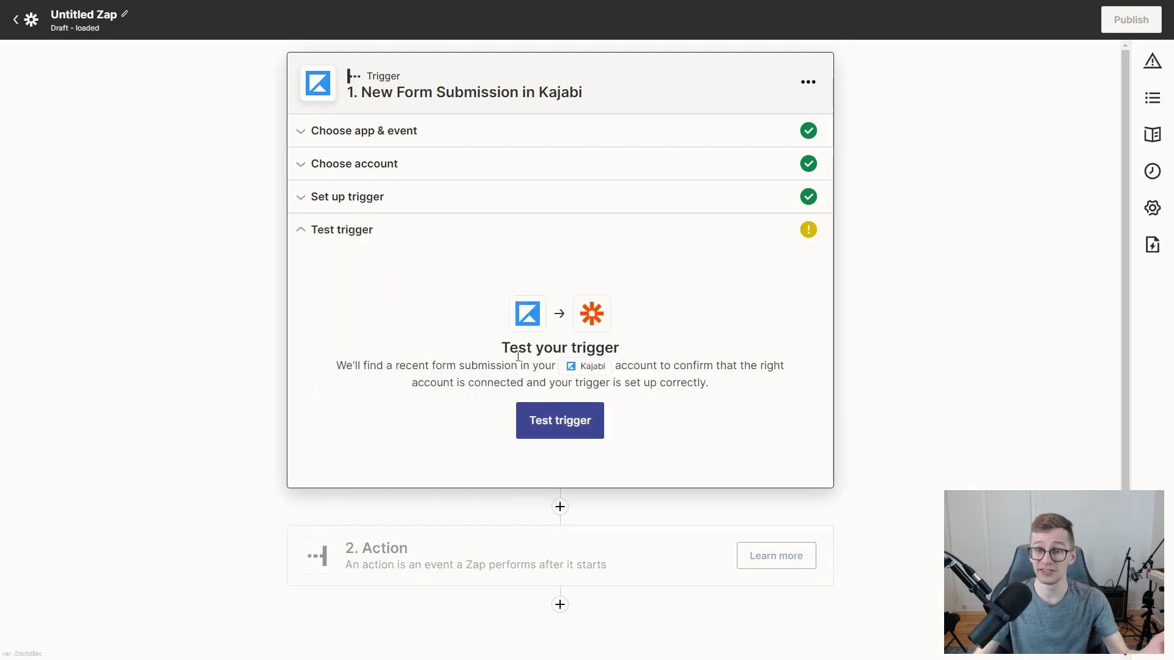
Step: Test the Kajabi trigger with a recent form submission and continue to the action
{"action": "left_click", "coordinate": [557, 422]}
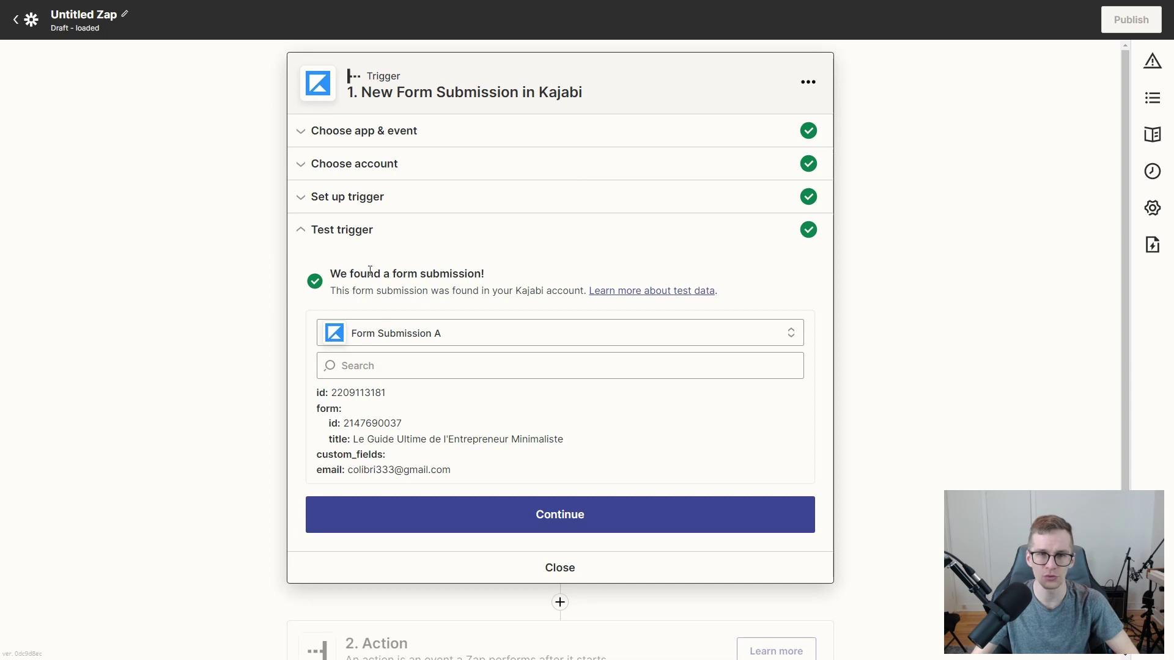
{"action": "scroll", "coordinate": [578, 379], "scroll_direction": "down", "scroll_amount": 1}
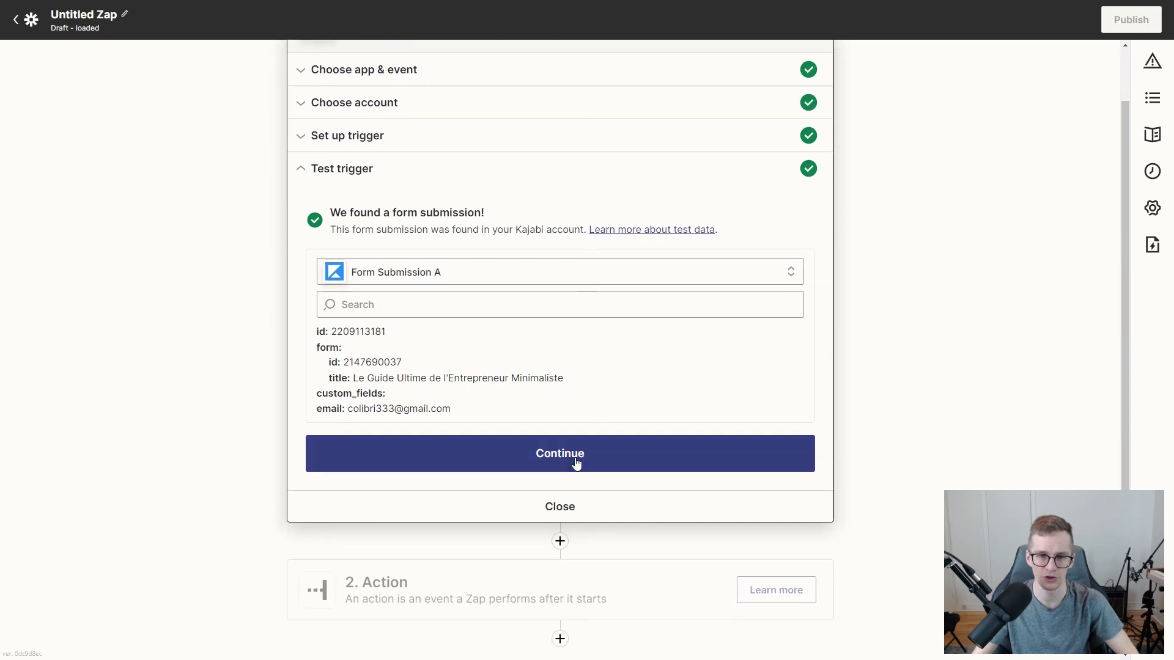
{"action": "left_click", "coordinate": [576, 452]}
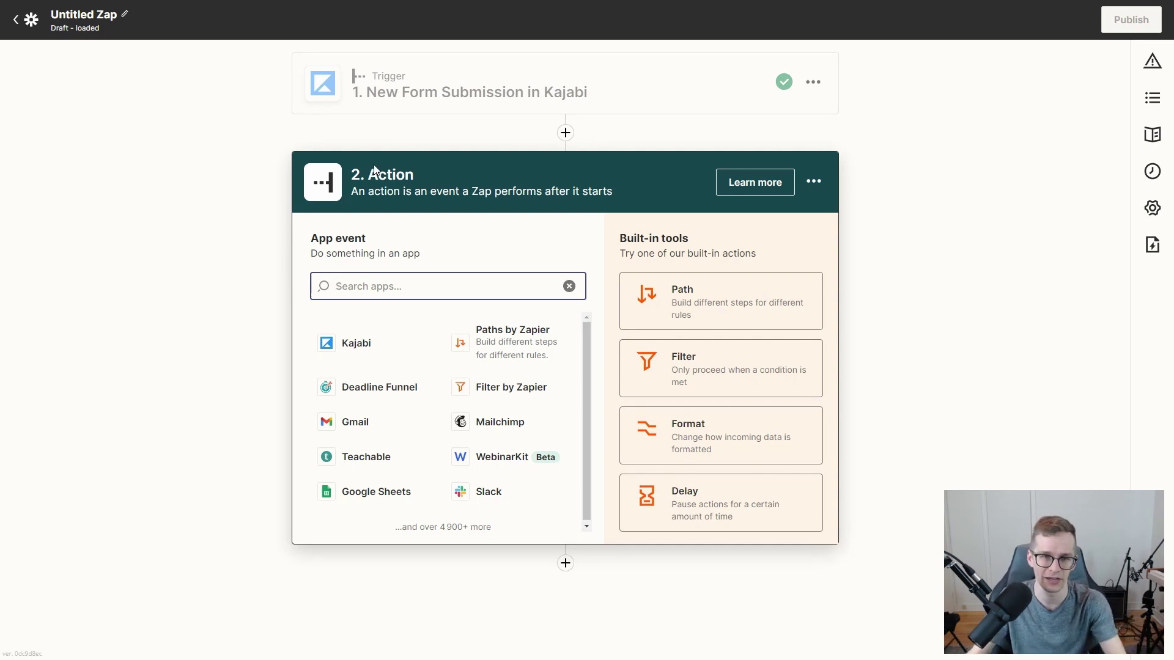
Step: Choose Deadline Funnel as the action app with the Start Deadline event
{"action": "left_click", "coordinate": [359, 387]}
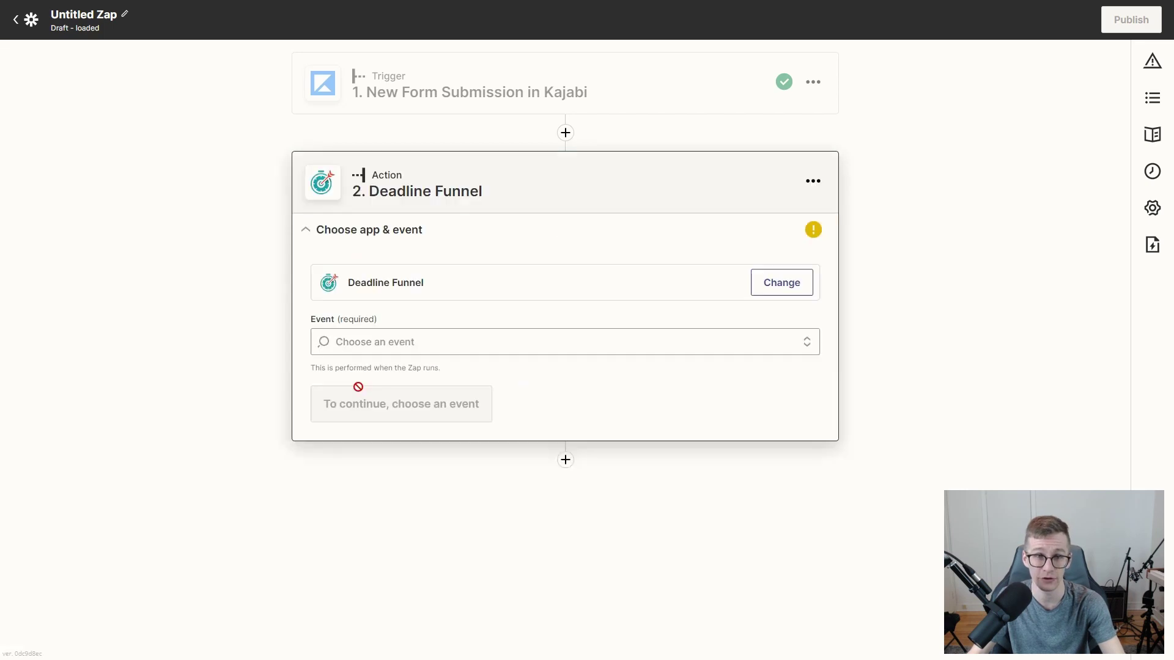
{"action": "left_click", "coordinate": [420, 342]}
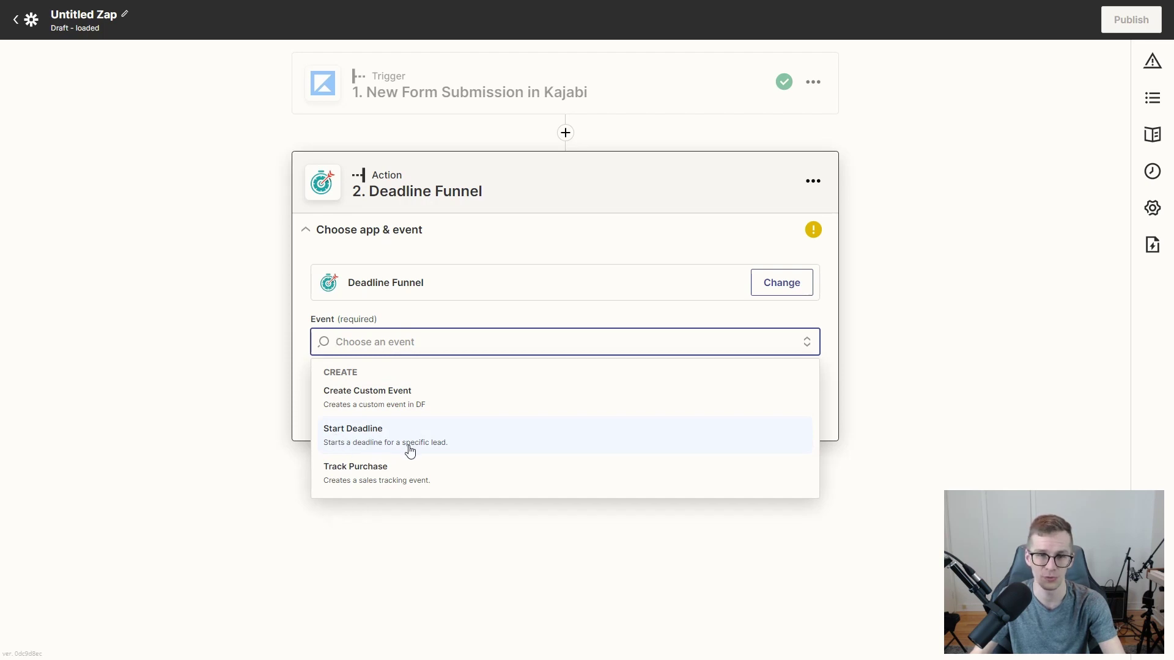
{"action": "left_click", "coordinate": [377, 443]}
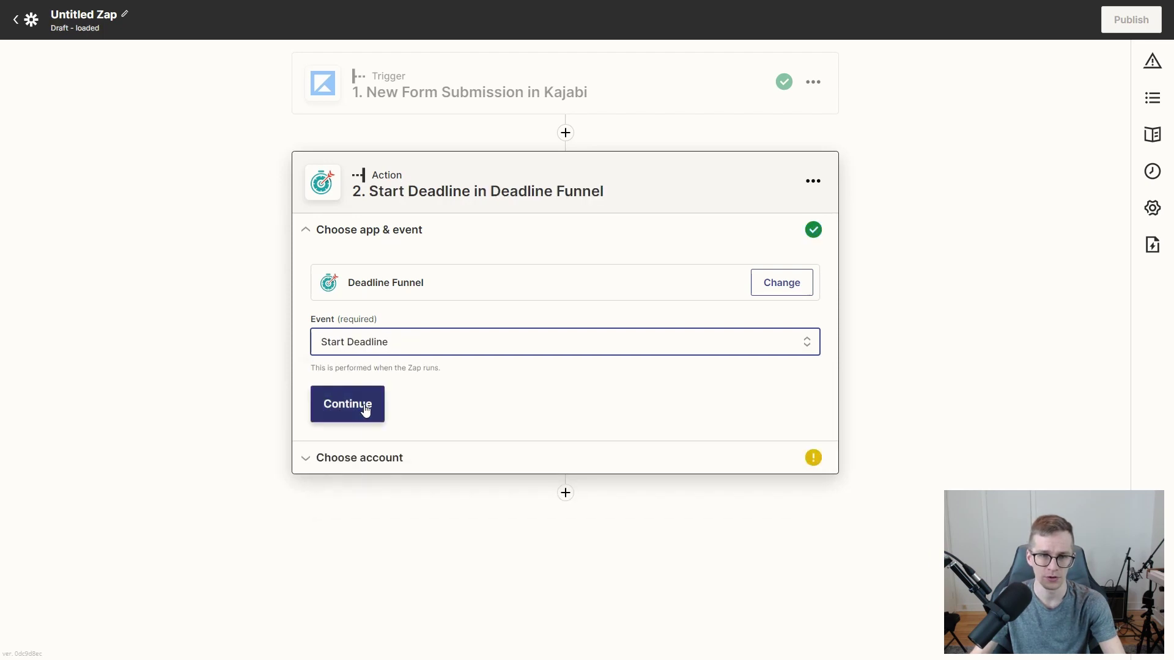
Step: Use the existing Deadline Funnel account, not the Legacy one, for the action and continue to the action setup
{"action": "left_click", "coordinate": [366, 405]}
{"action": "left_click", "coordinate": [381, 328]}
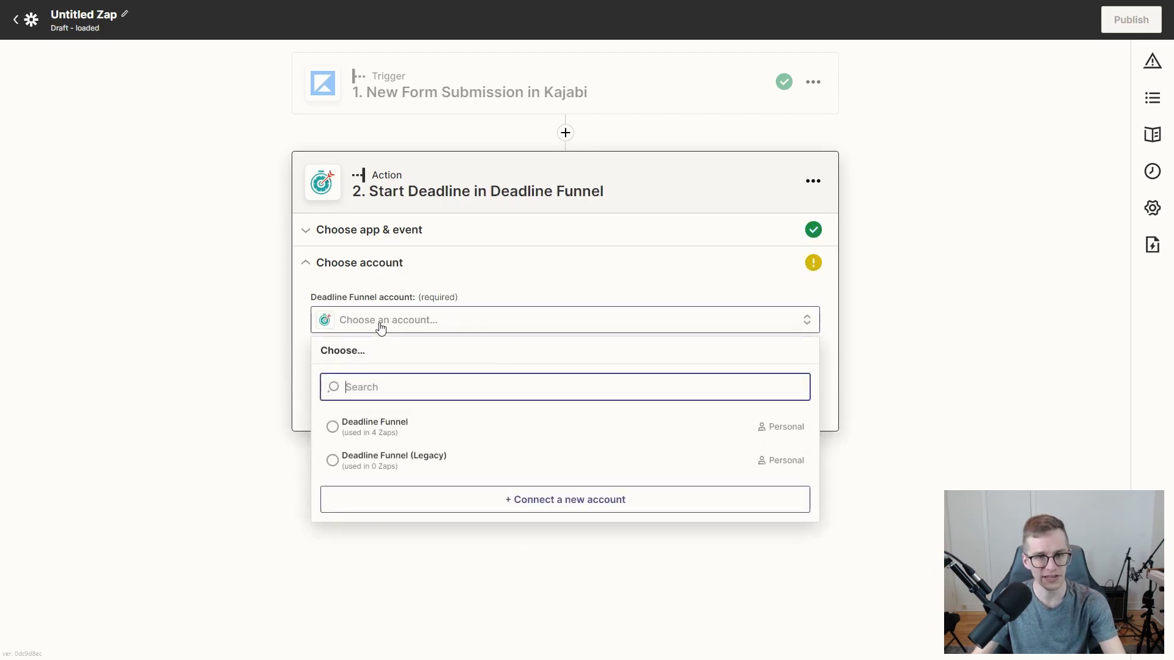
{"action": "left_click", "coordinate": [356, 432]}
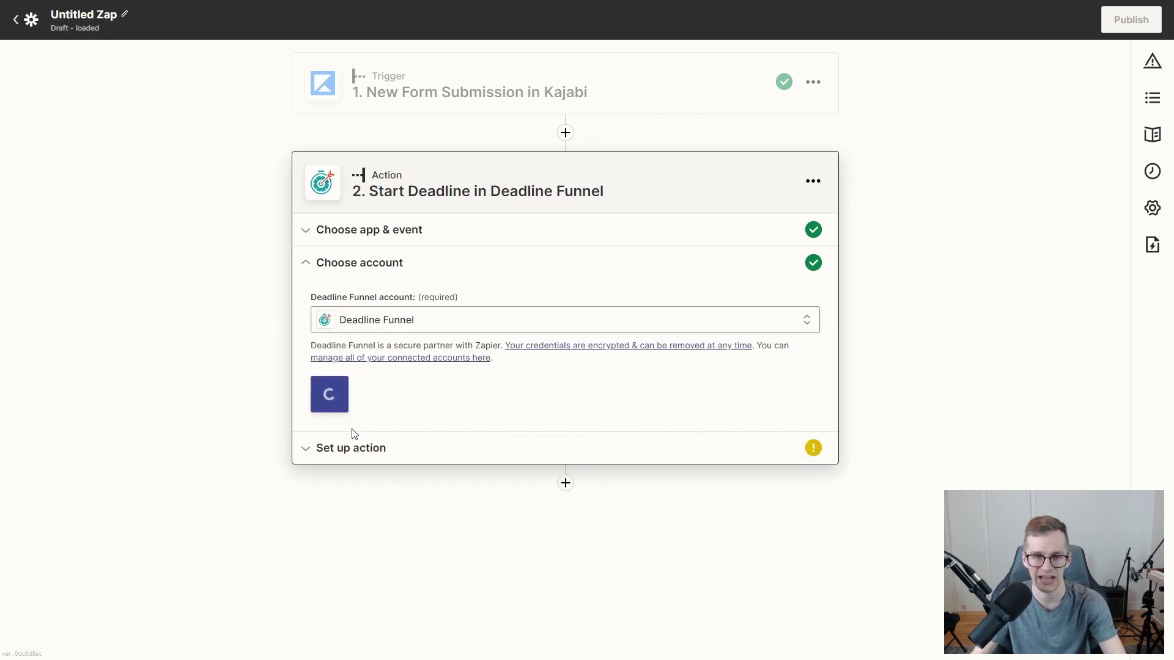
{"action": "left_click", "coordinate": [348, 399]}
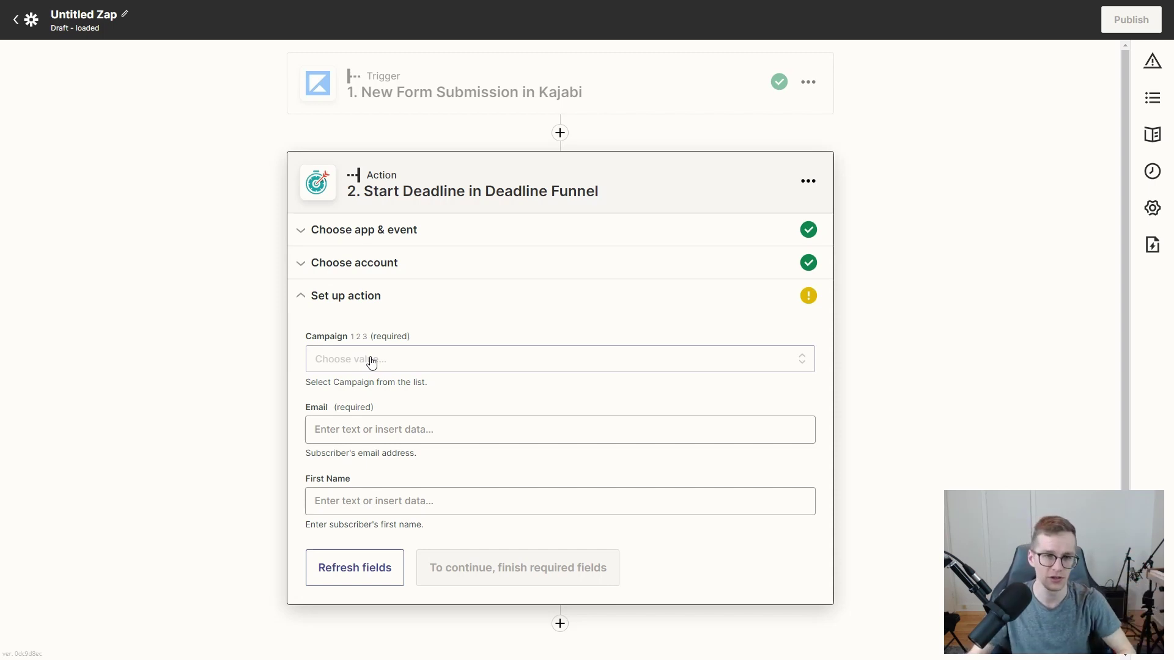
Step: Set the action's campaign to Test and map its Email field to the Email from the Kajabi form submission
{"action": "left_click", "coordinate": [372, 363]}
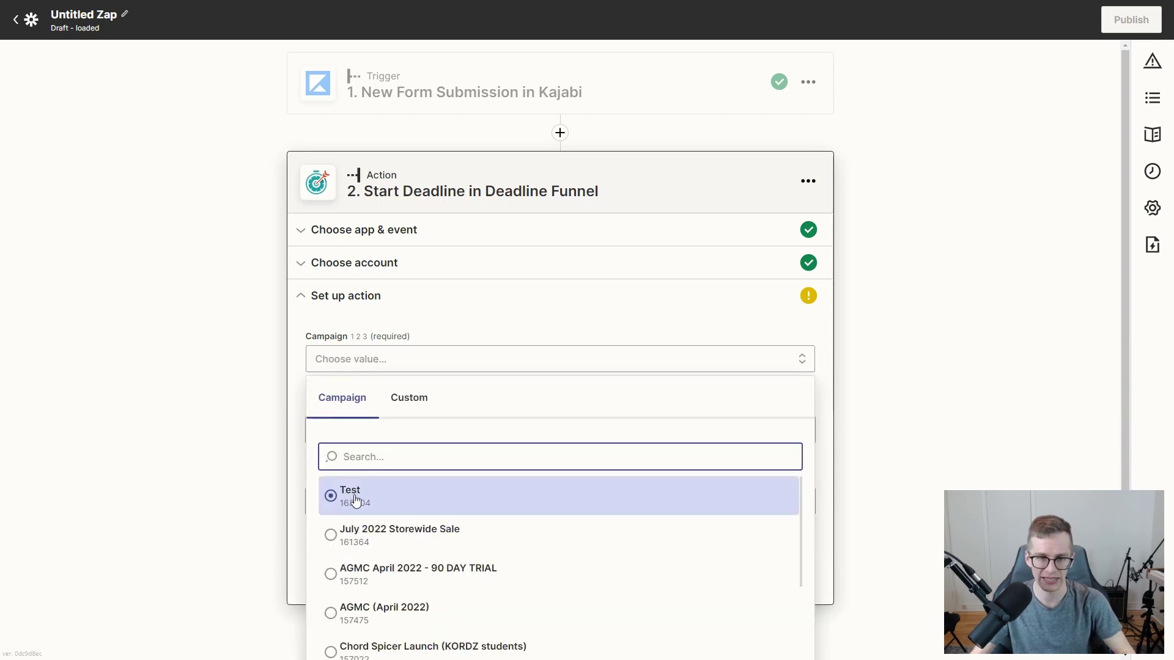
{"action": "left_click", "coordinate": [355, 496]}
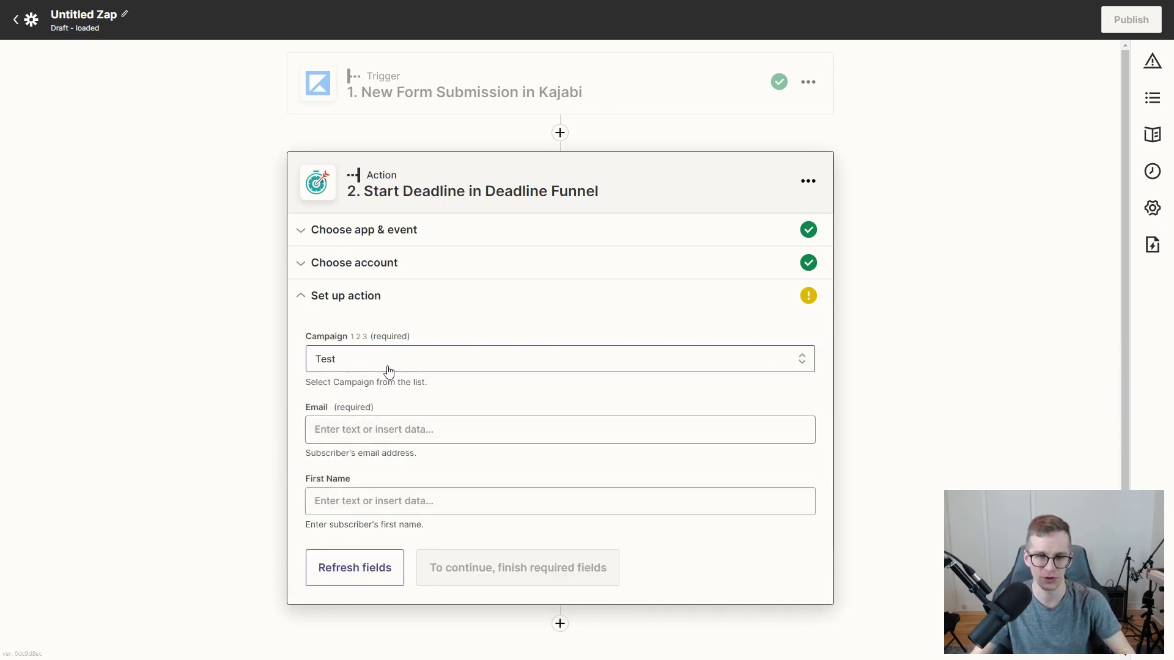
{"action": "left_click", "coordinate": [347, 427]}
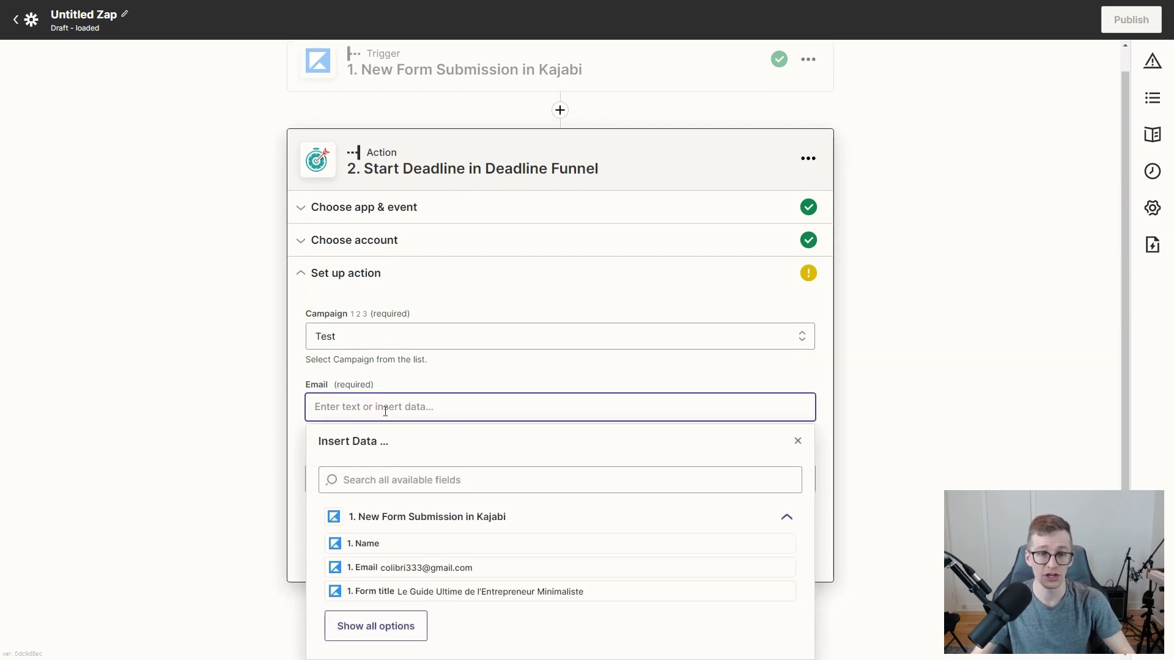
{"action": "left_click", "coordinate": [386, 391]}
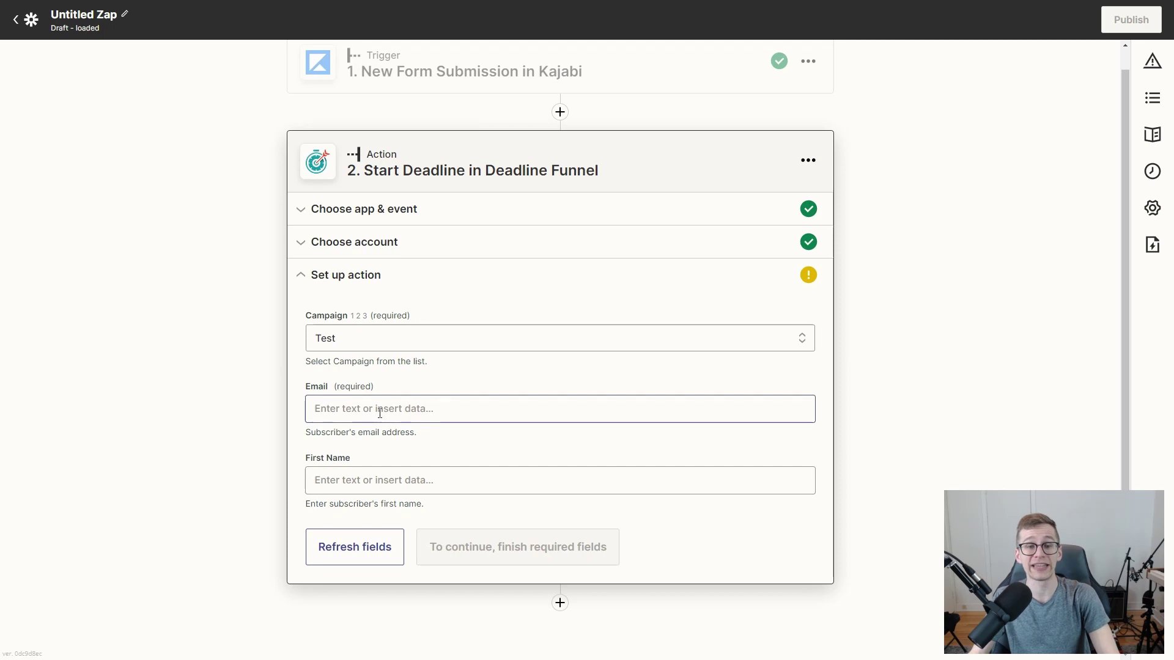
{"action": "left_click", "coordinate": [337, 412]}
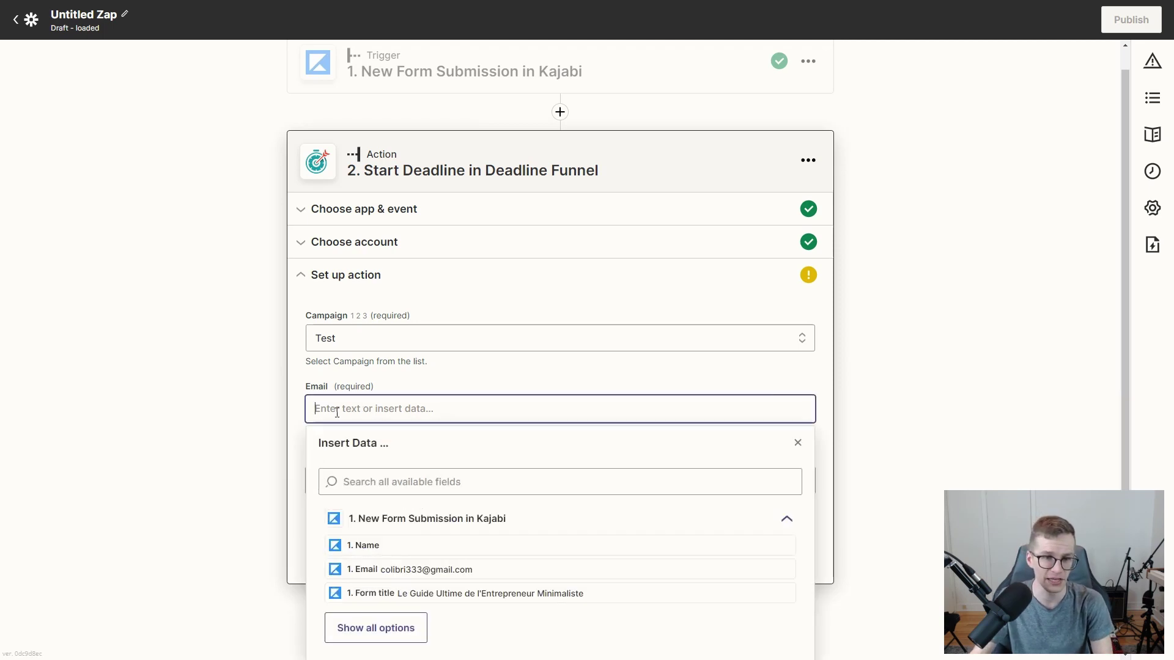
{"action": "left_click", "coordinate": [362, 569]}
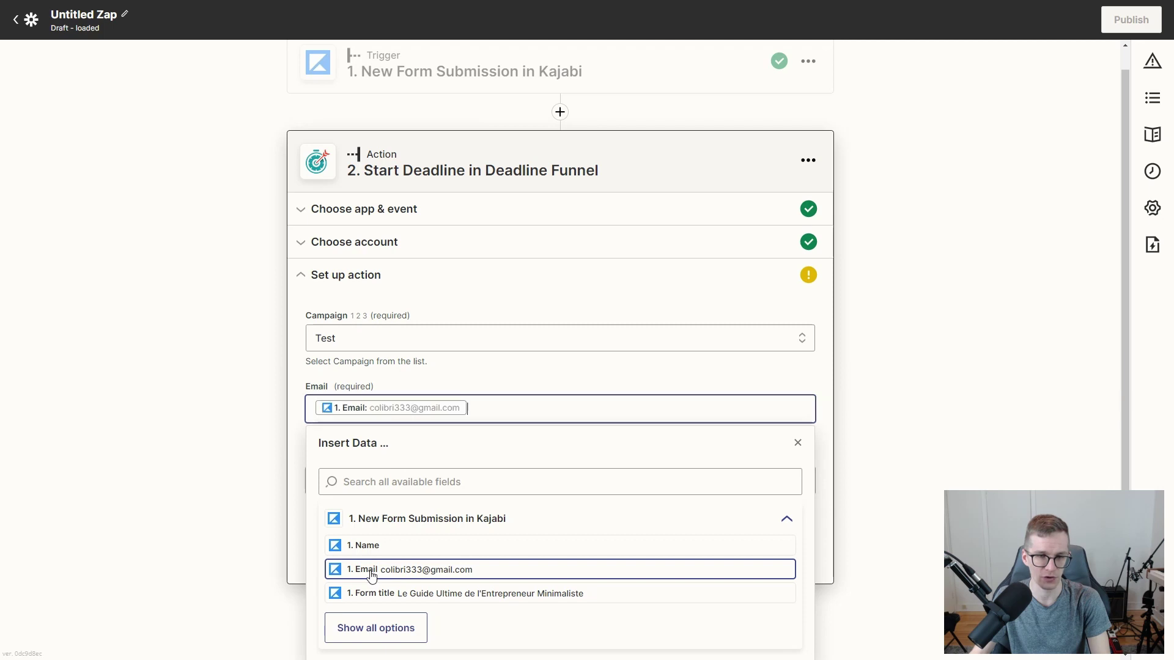
{"action": "left_click", "coordinate": [435, 393]}
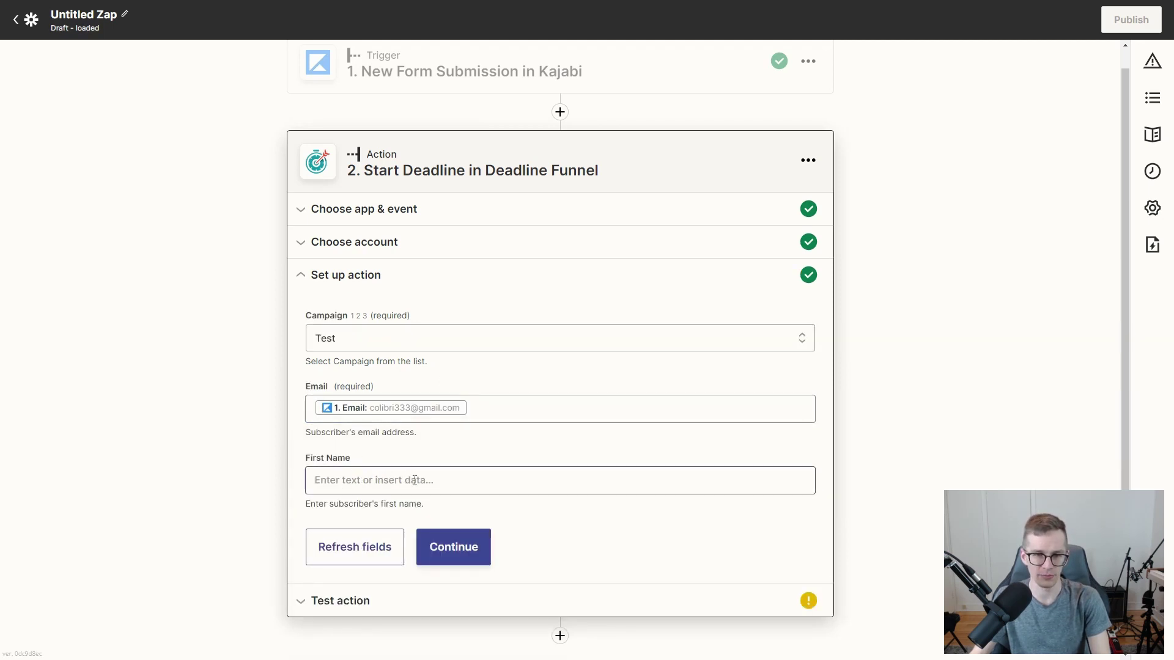
Step: Continue to the action test and send a test tracking to Deadline Funnel
{"action": "left_click", "coordinate": [444, 557]}
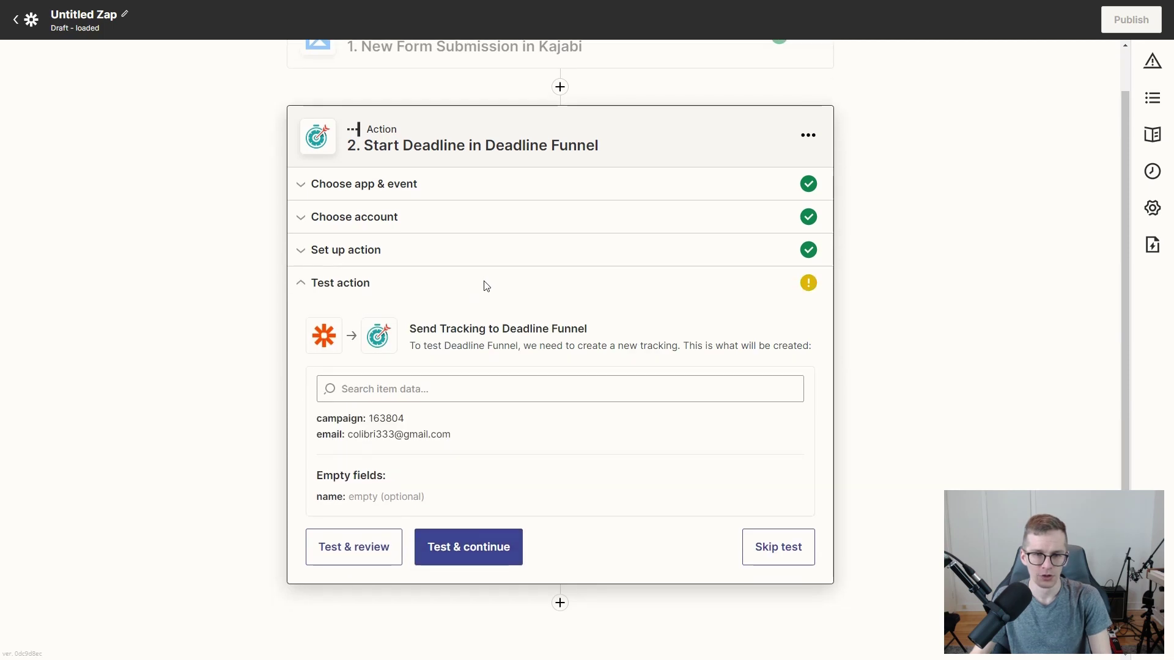
{"action": "left_click", "coordinate": [456, 547]}
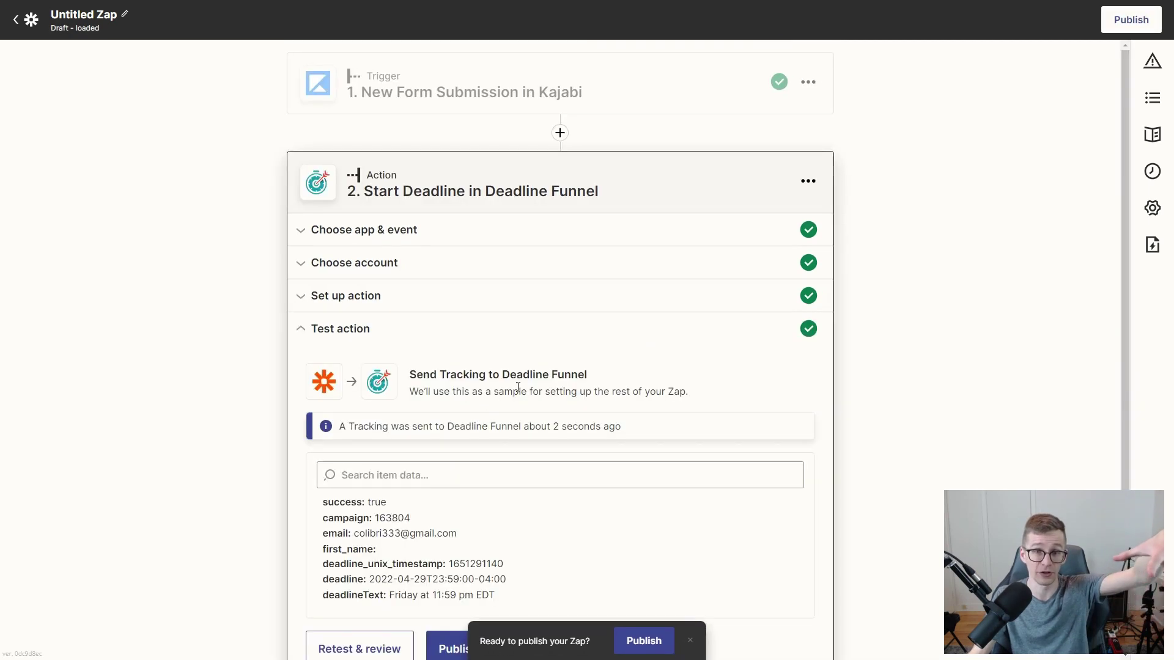
Step: Publish and turn on the Zap, and dismiss the sharing prompt with "Don't show this again" chosen
{"action": "scroll", "coordinate": [548, 349], "scroll_direction": "down", "scroll_amount": 2}
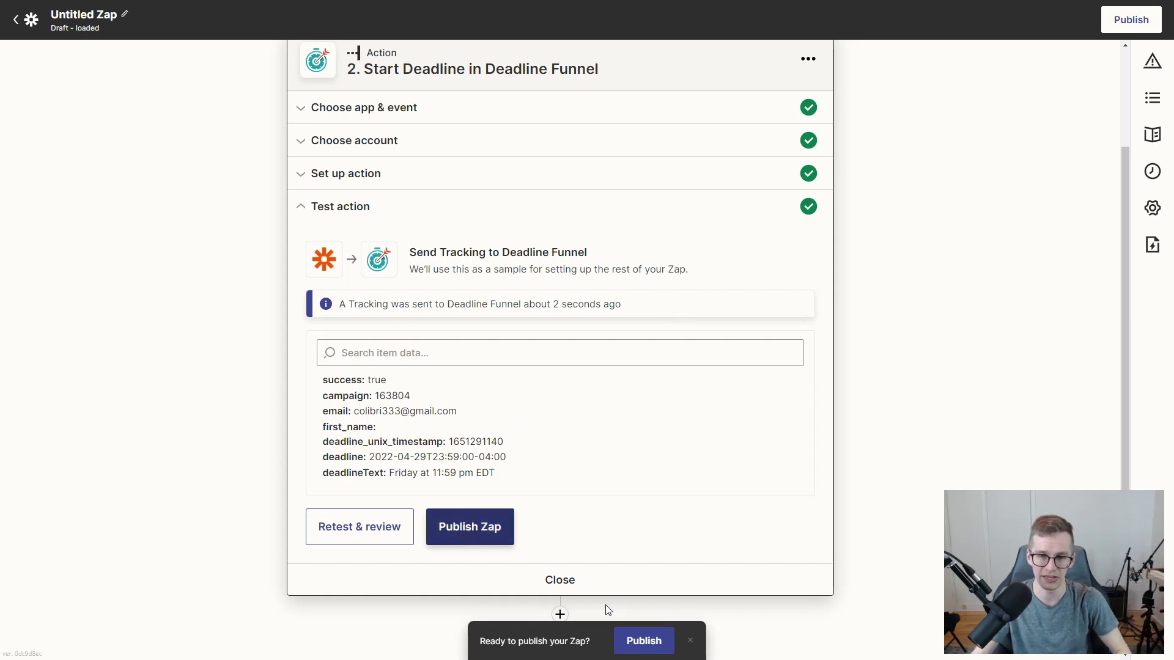
{"action": "left_click", "coordinate": [496, 528]}
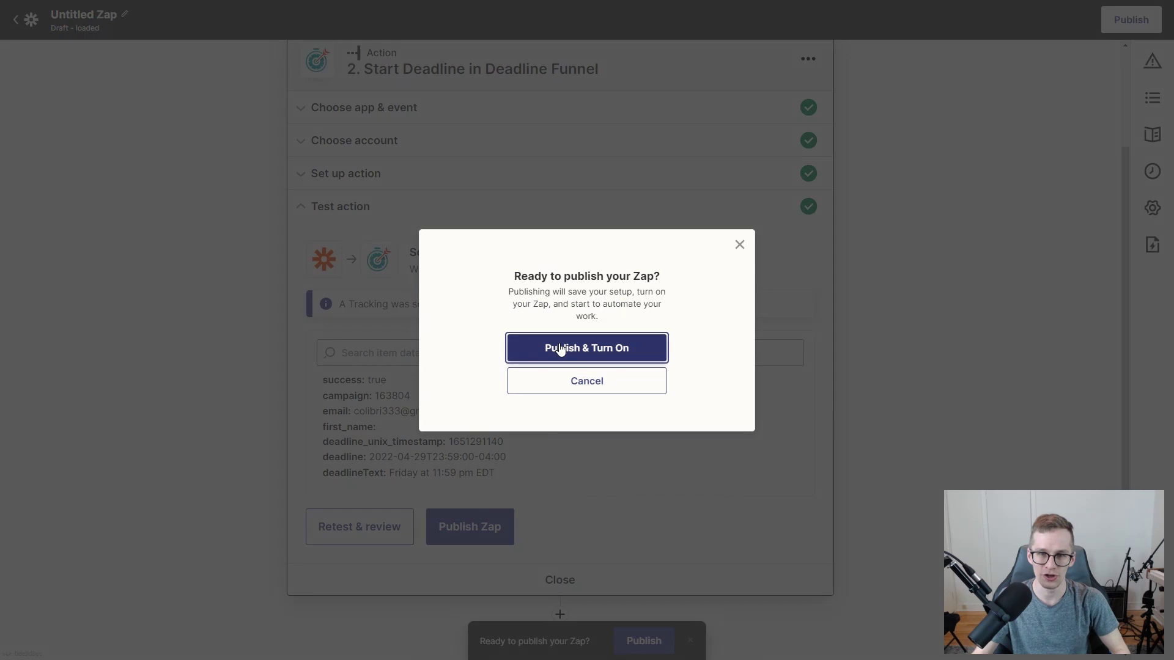
{"action": "left_click", "coordinate": [561, 349]}
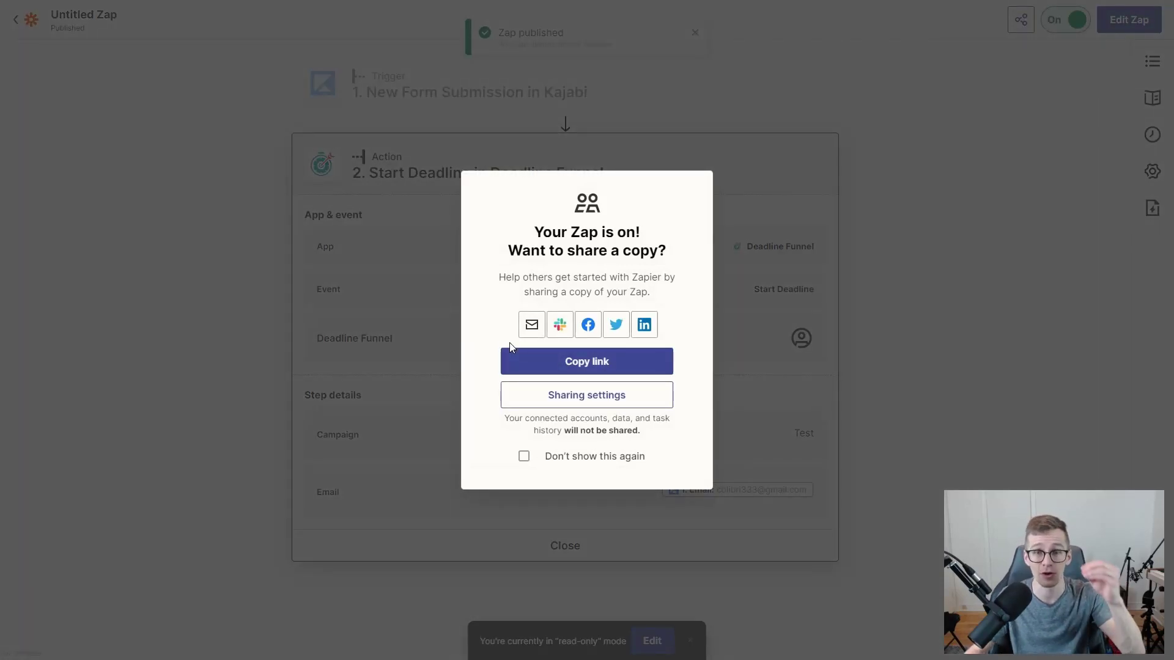
{"action": "left_click", "coordinate": [592, 456]}
{"action": "left_click", "coordinate": [942, 354]}
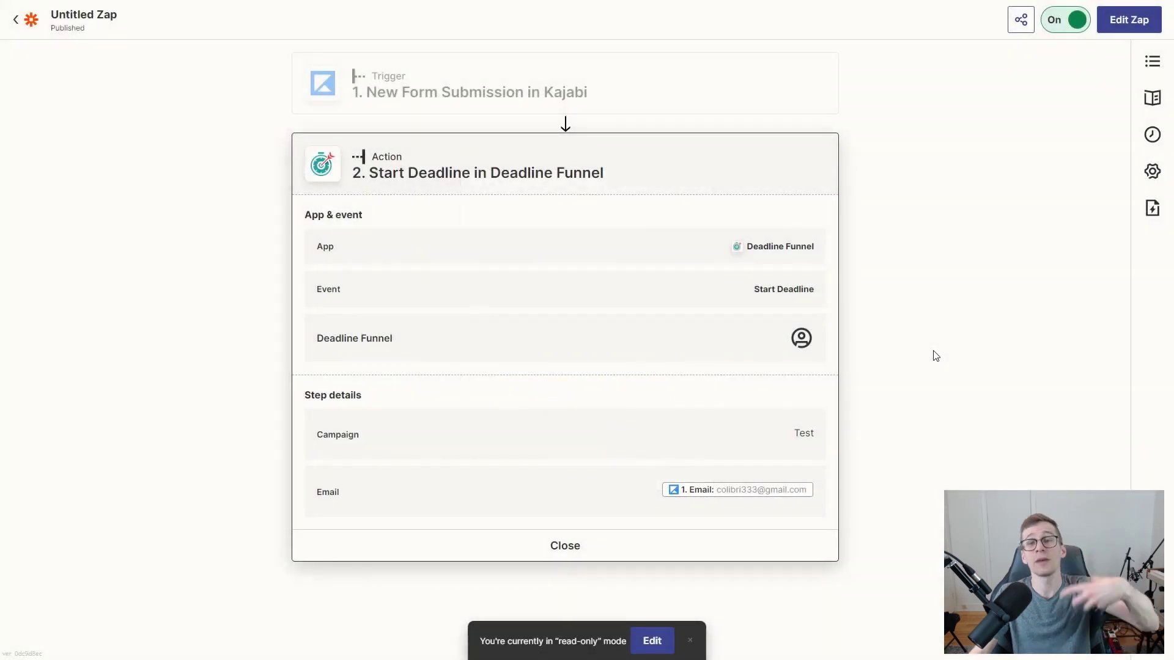